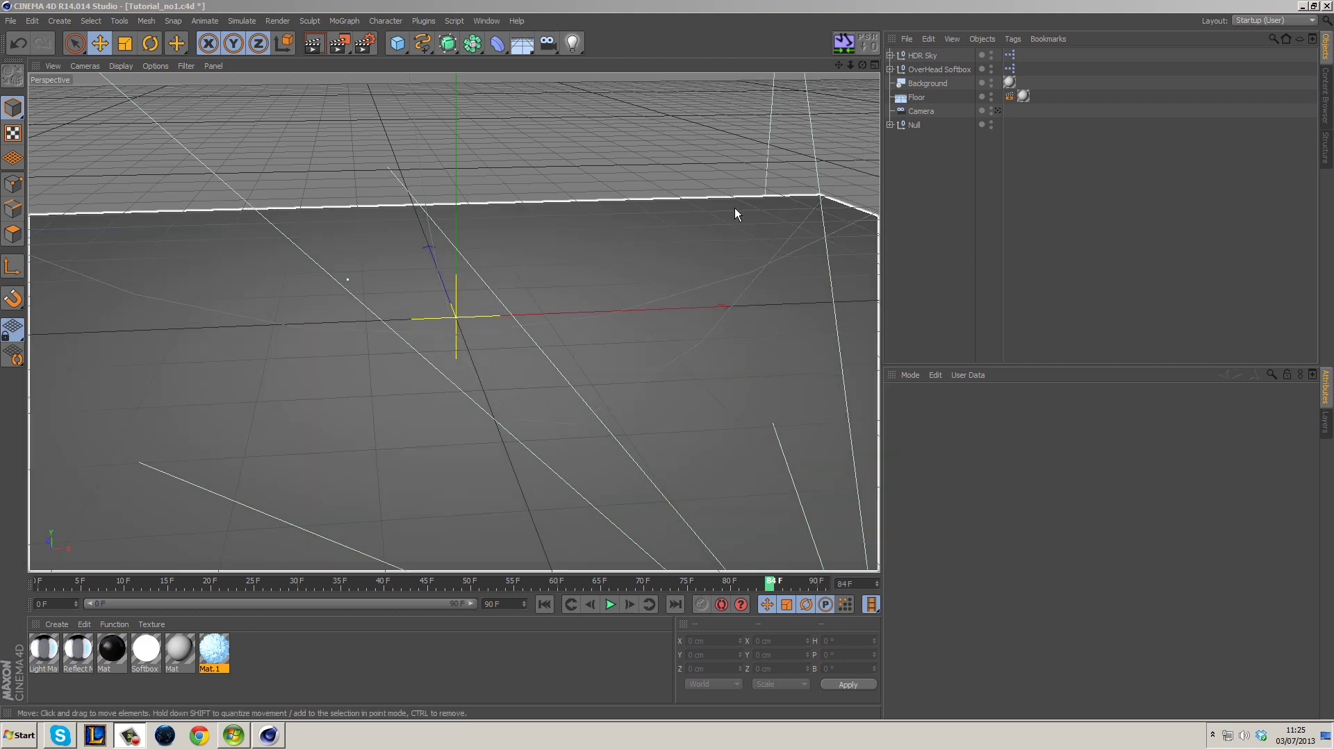
Inspect the tutorial scene by orbiting it and browsing the light types and material functions
scroll(738, 210, "down", 6)
left_click_drag(691, 285, 816, 397, "alt")
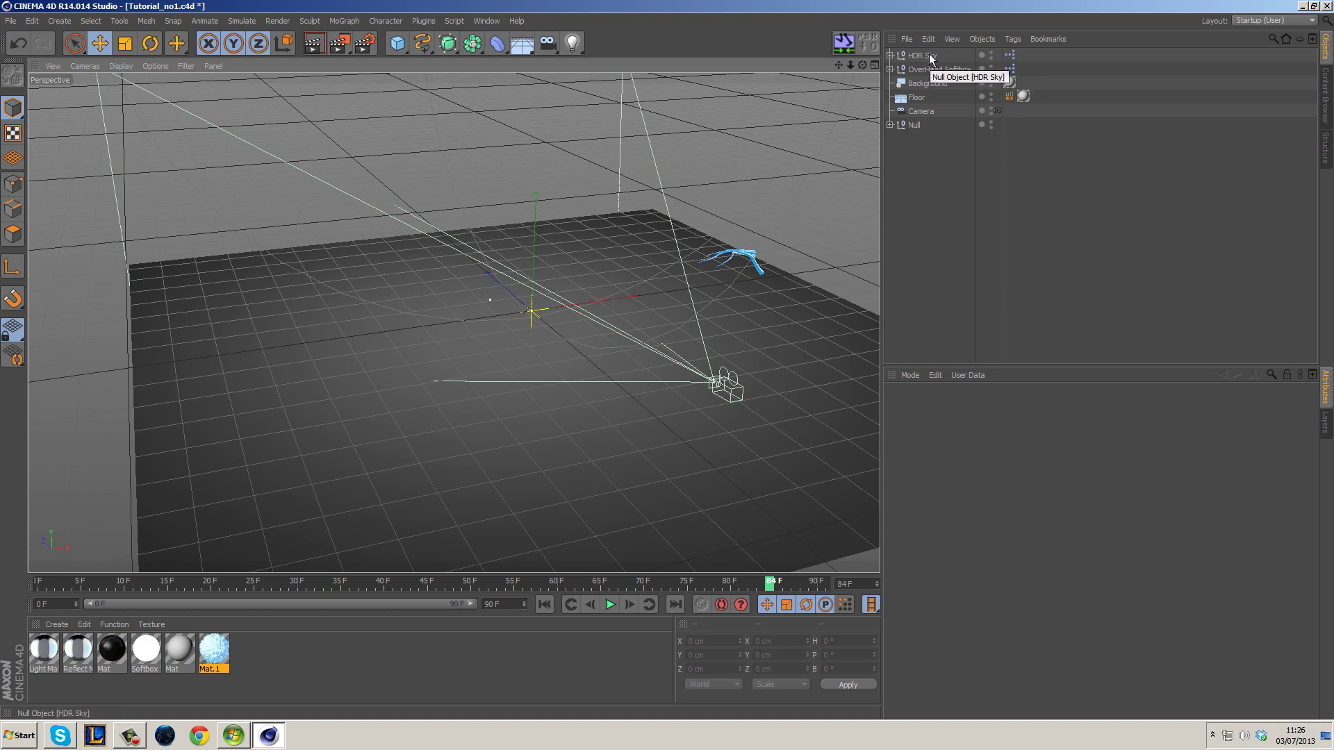
left_click(571, 44)
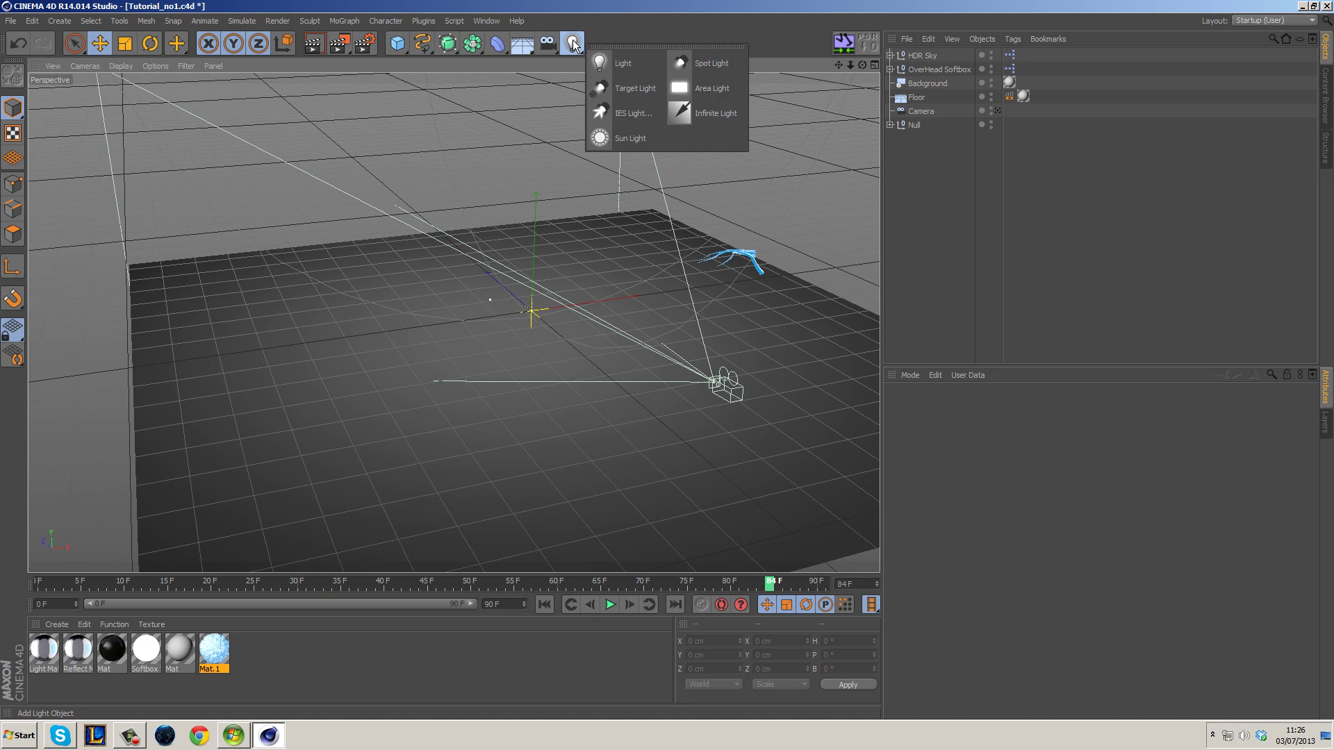
left_click(640, 12)
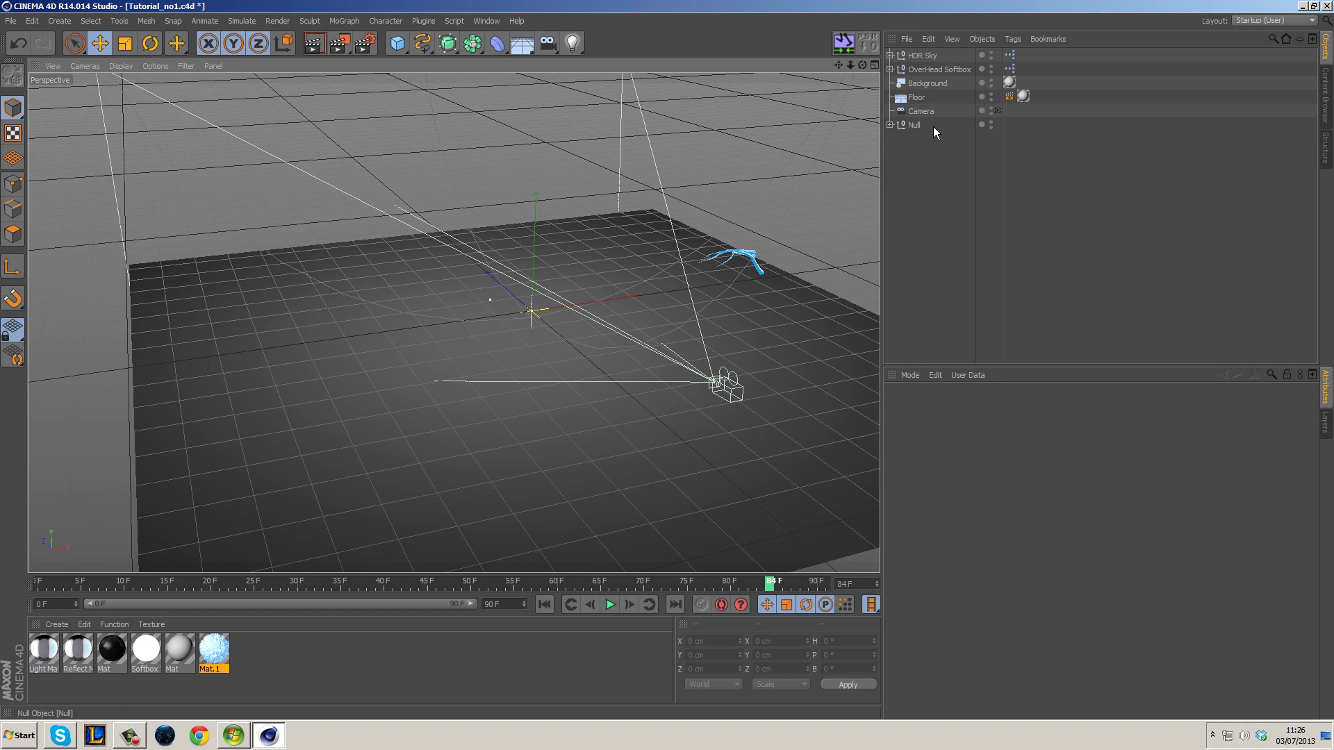
left_click(243, 663)
left_click(115, 624)
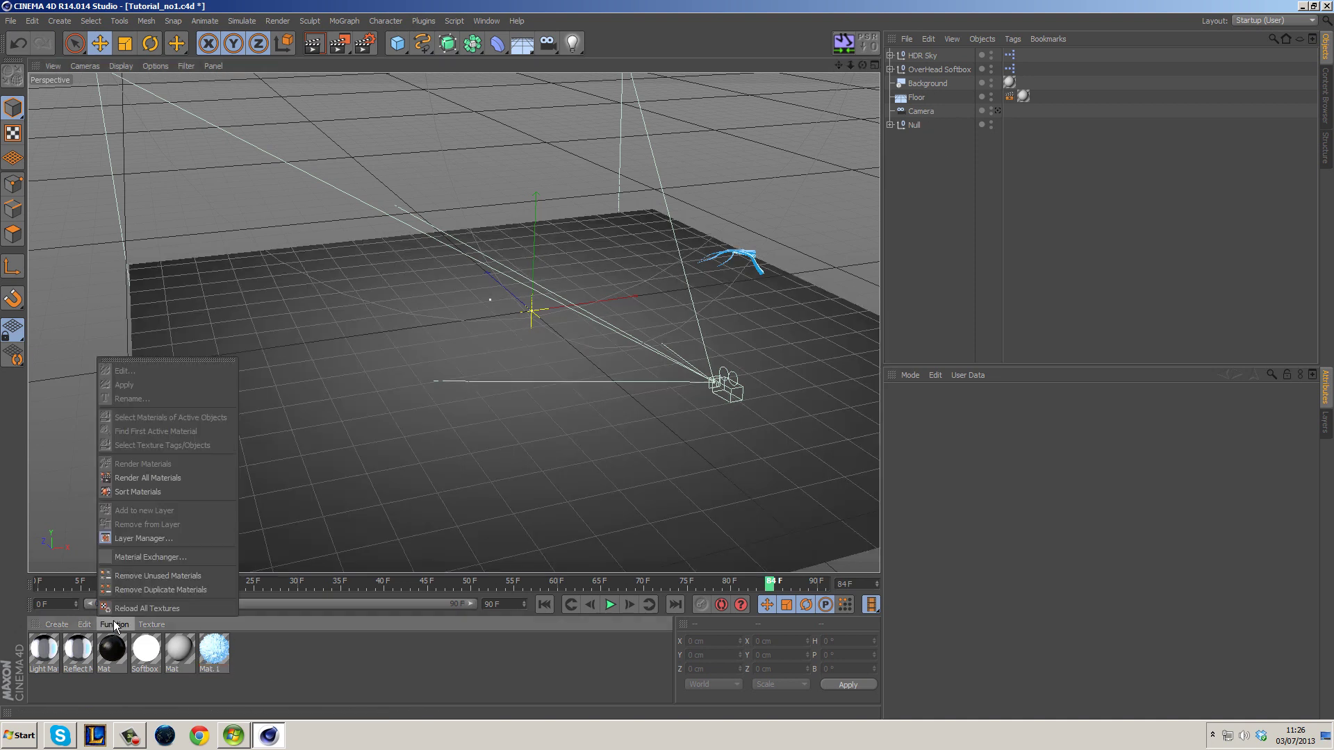
left_click(132, 584)
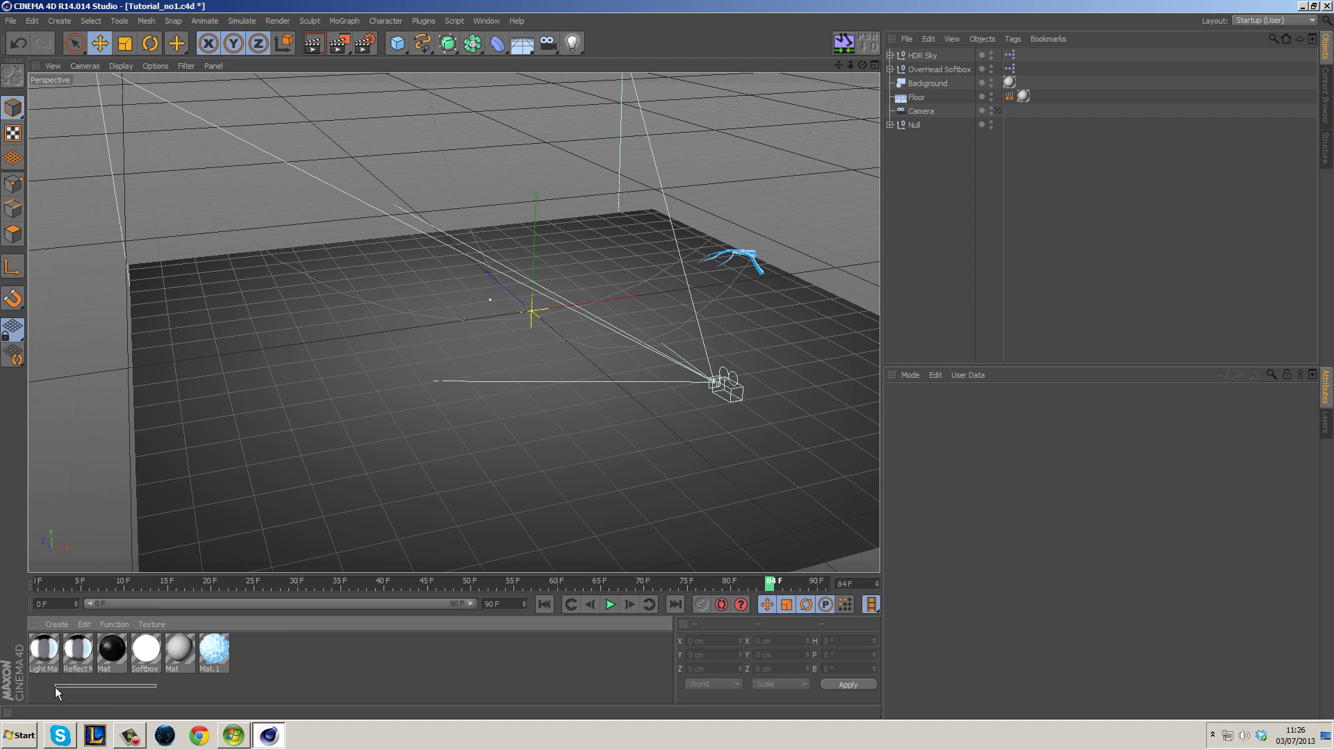
Select the HDR Sky and OverHead Softbox objects and several of the scene's materials
left_click(927, 70)
left_click(931, 59)
left_click(931, 71)
left_click(930, 57)
left_click_drag(36, 682, 163, 656)
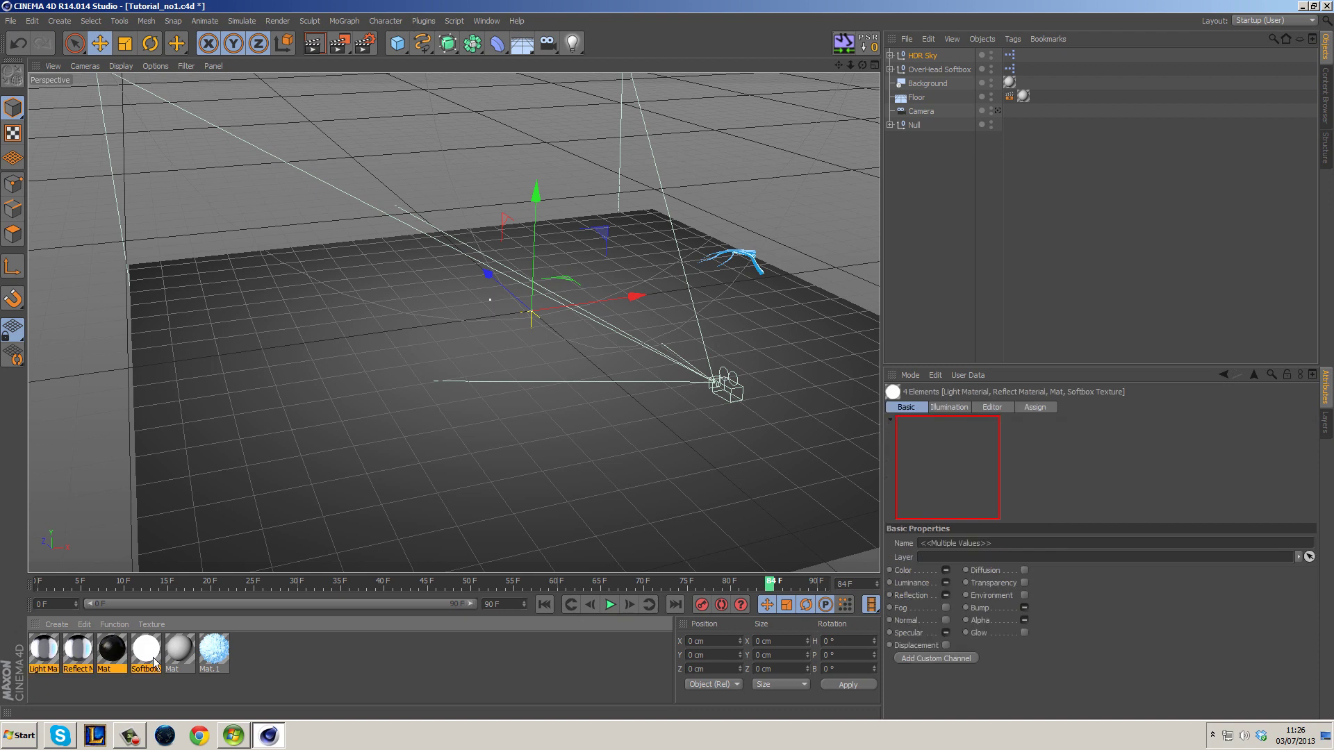
left_click_drag(277, 685, 178, 650)
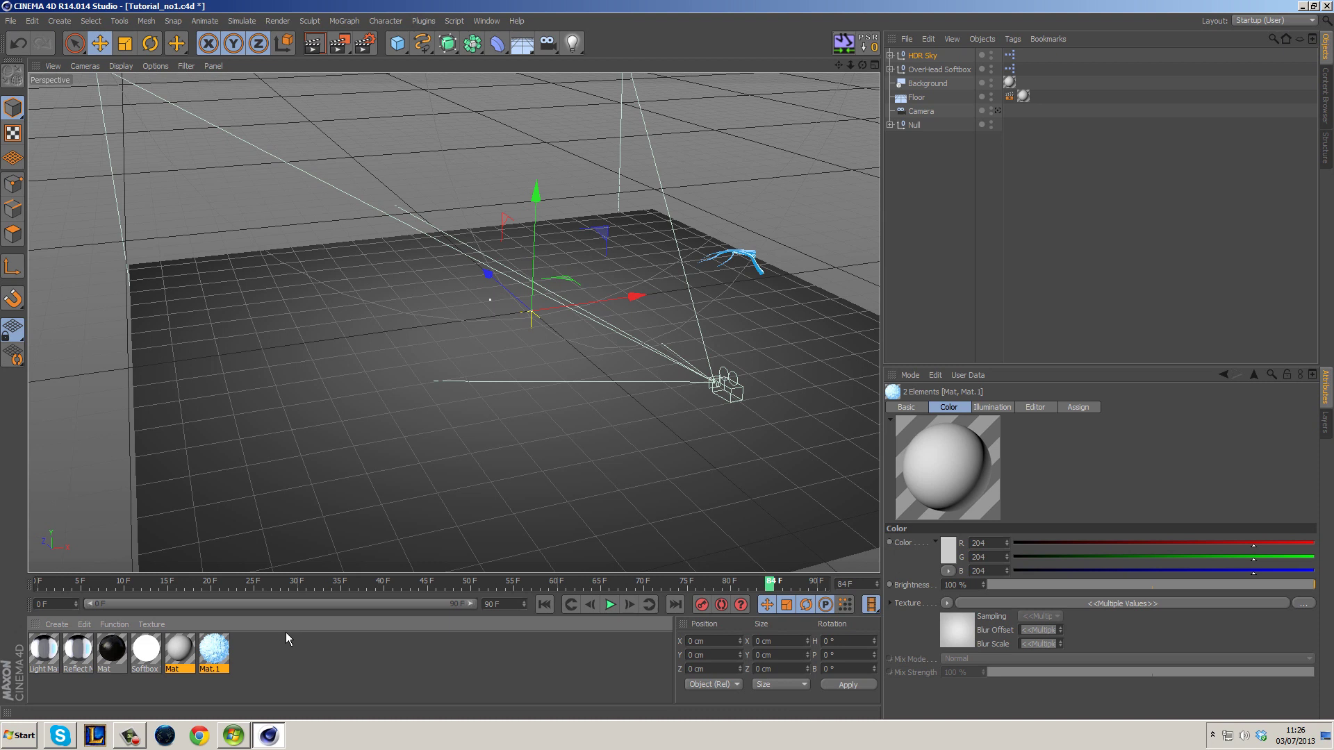
Switch to the Untitled 2.c4d document and look through its Camera
left_click(487, 21)
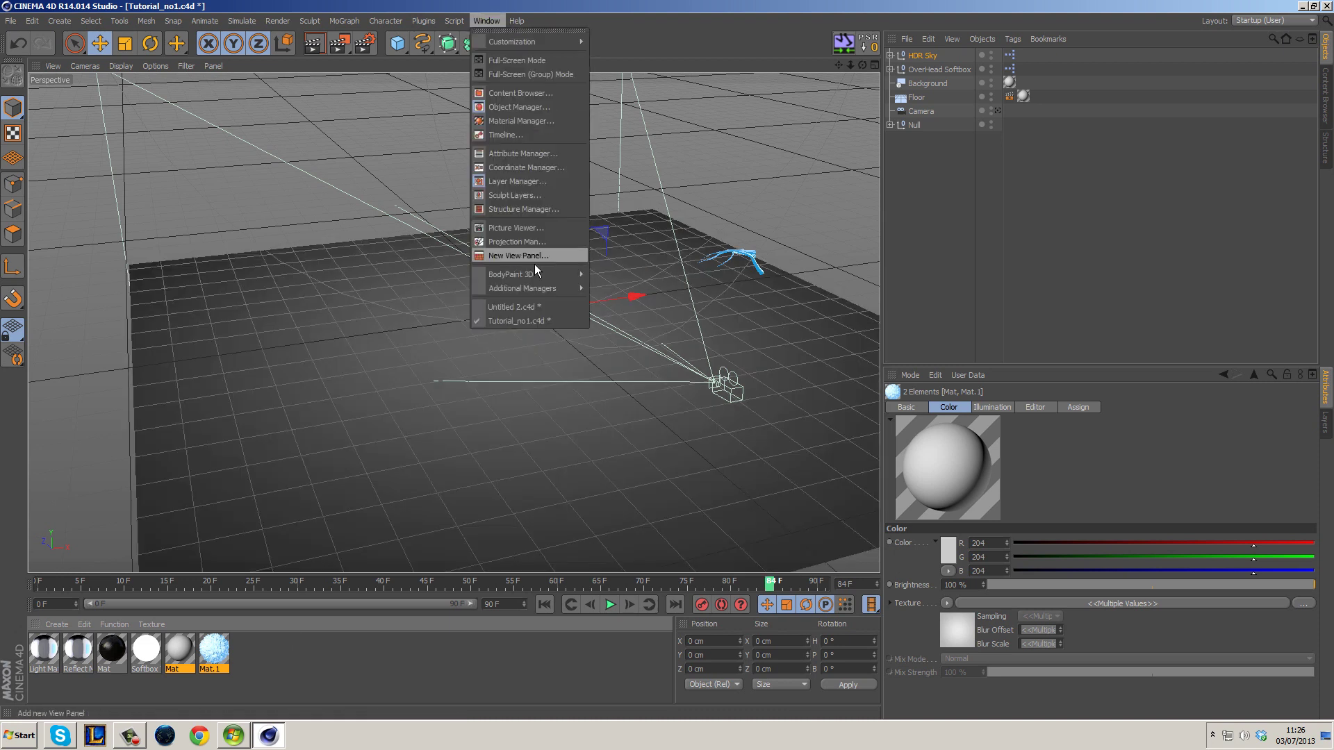
left_click(516, 309)
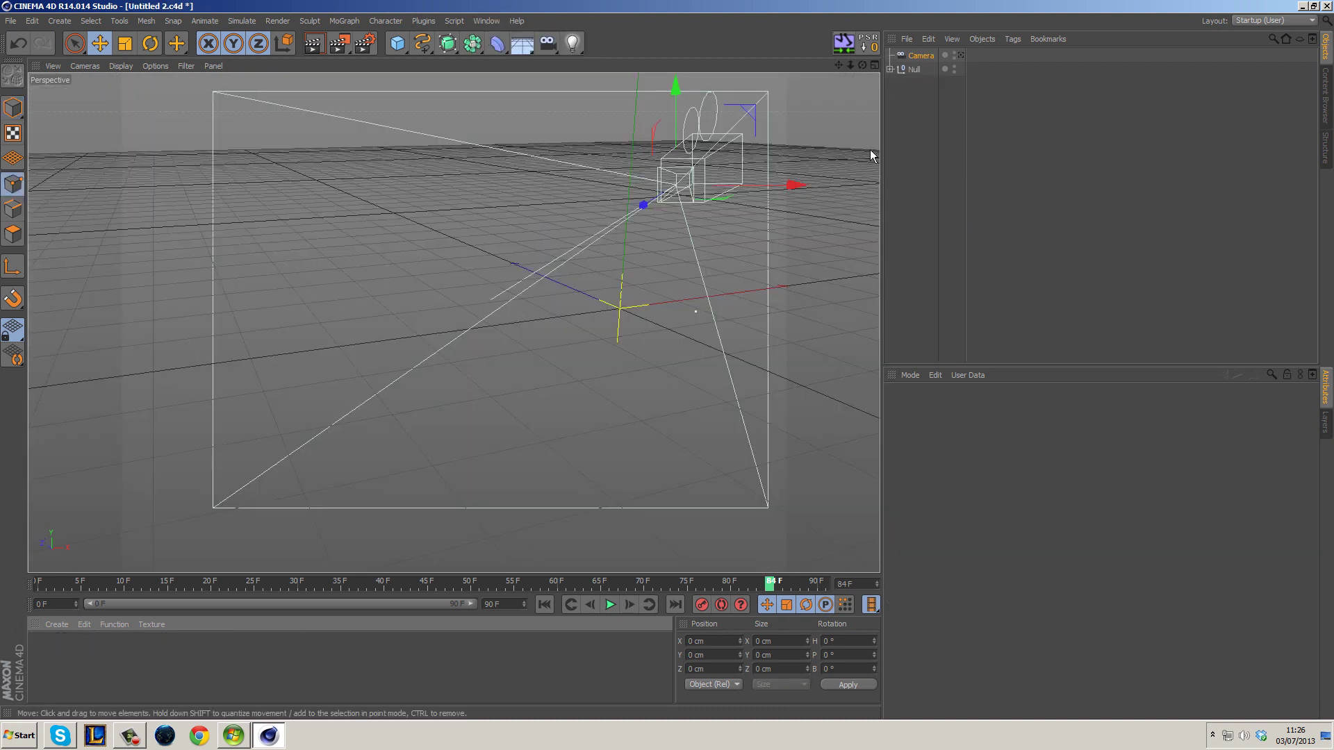
left_click(962, 55)
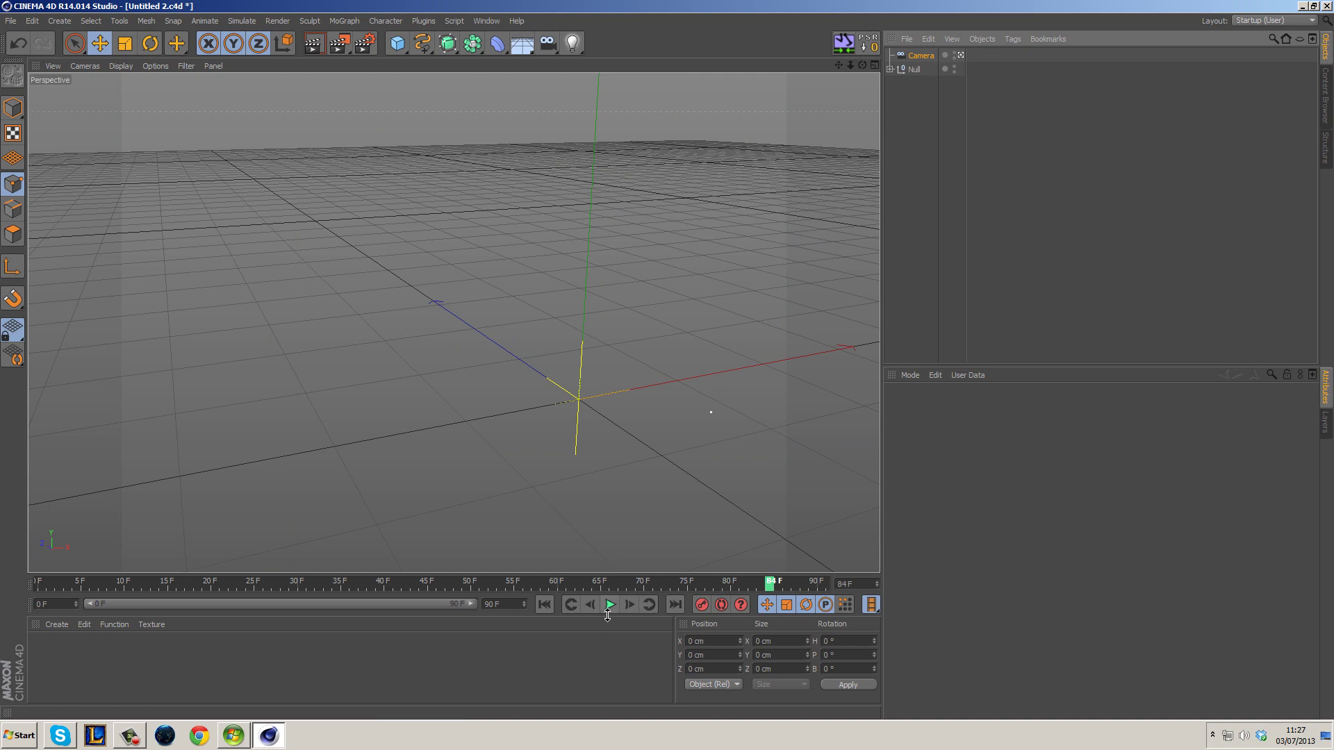
Play the spiral animation from frame 0, then pause and rewind to 0 F
left_click(549, 603)
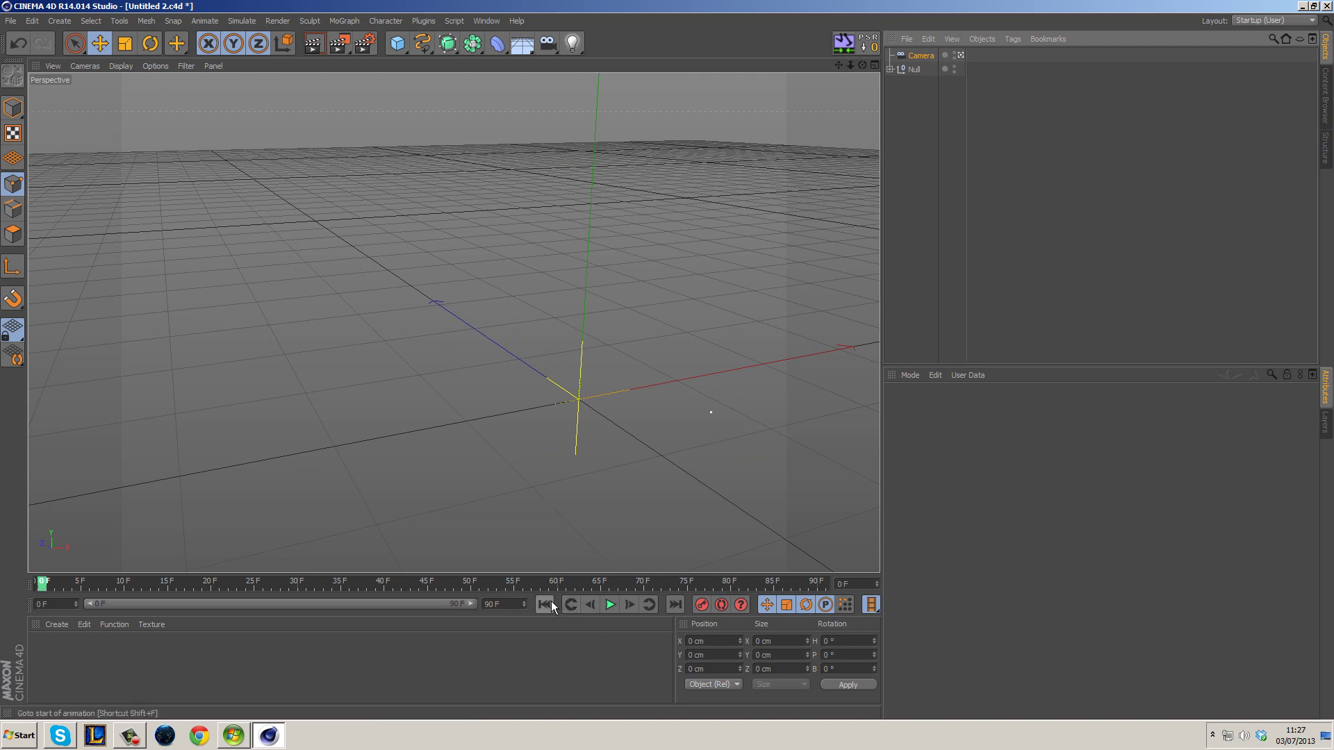
left_click(611, 603)
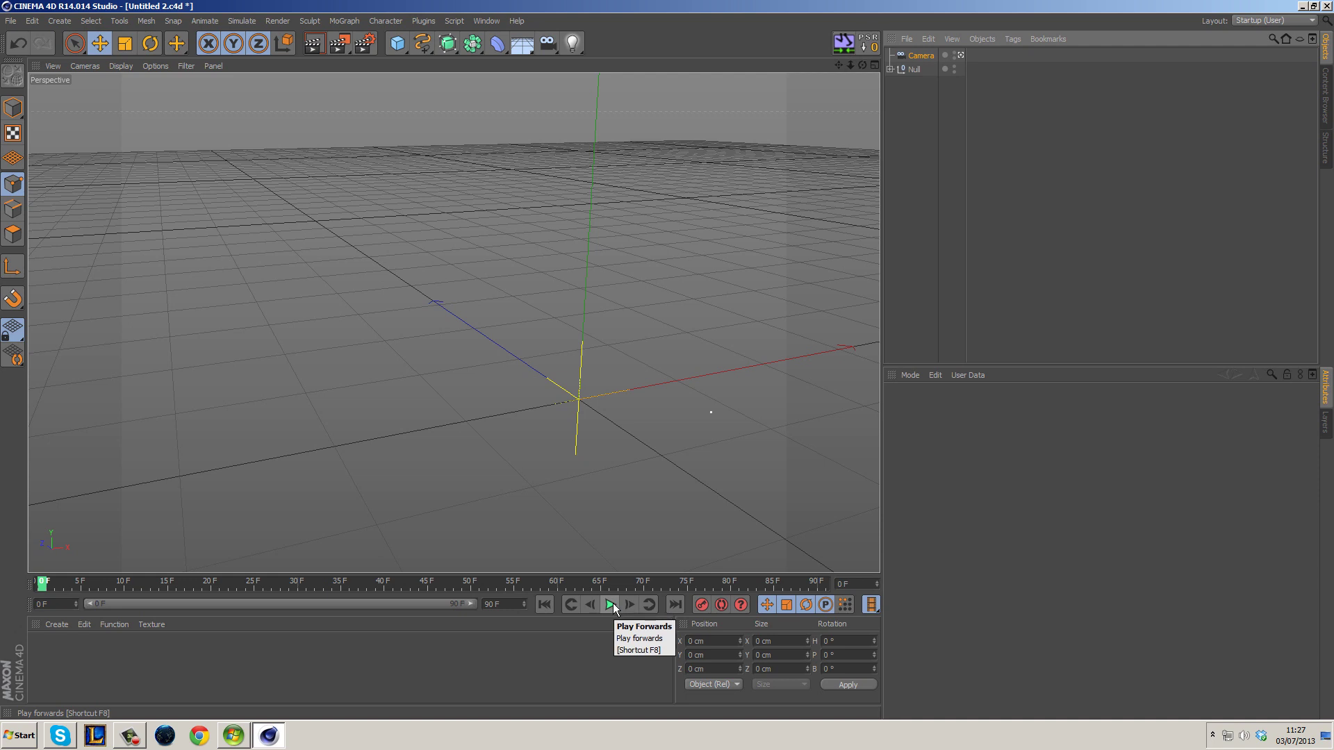
left_click(613, 603)
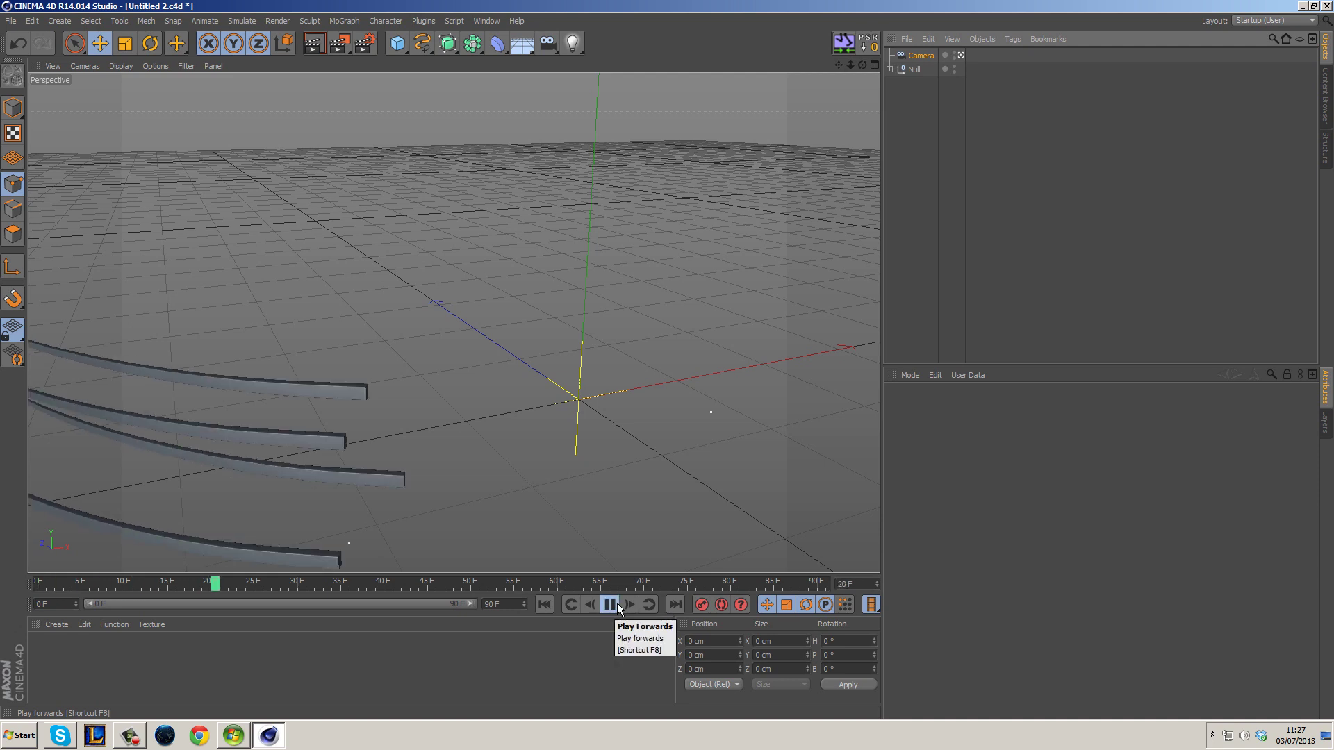
left_click(610, 605)
left_click(544, 605)
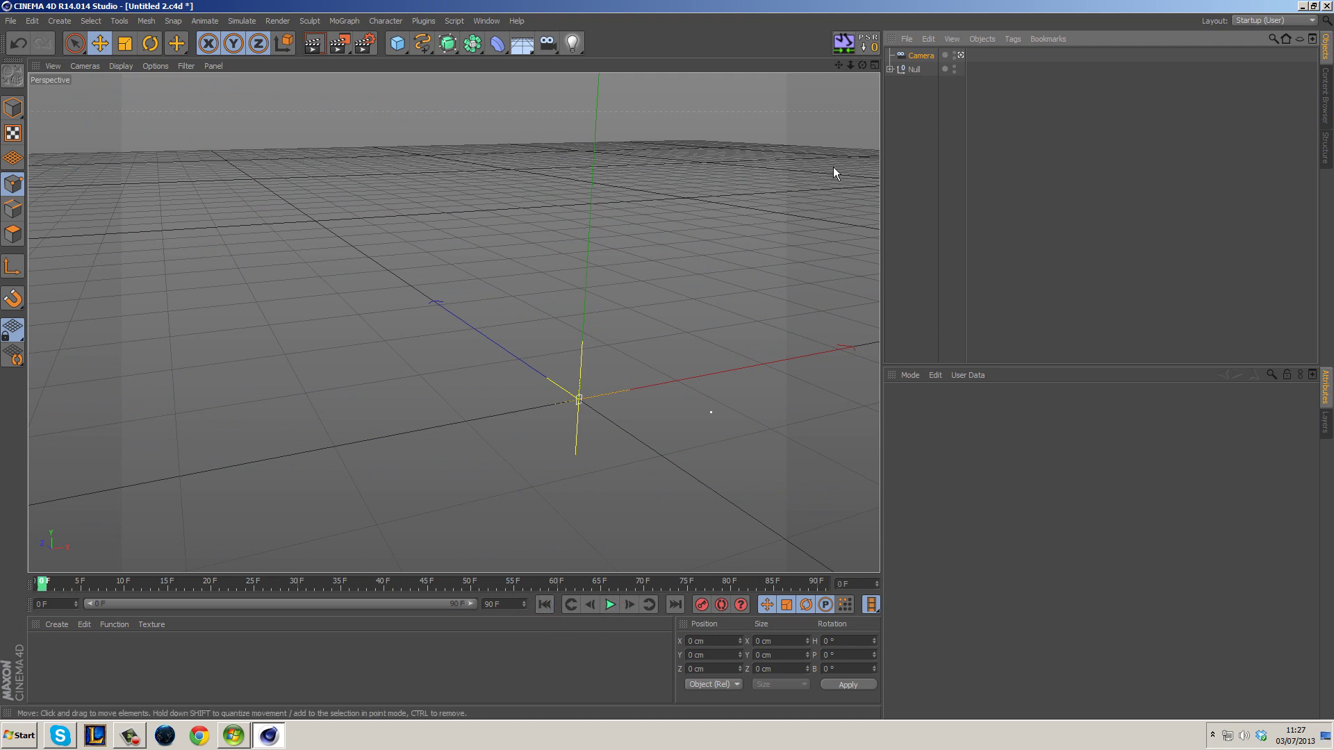
Add Floor and Background objects, render the view, and re-render the spiral paused at frame 56
left_click_drag(517, 44, 602, 164)
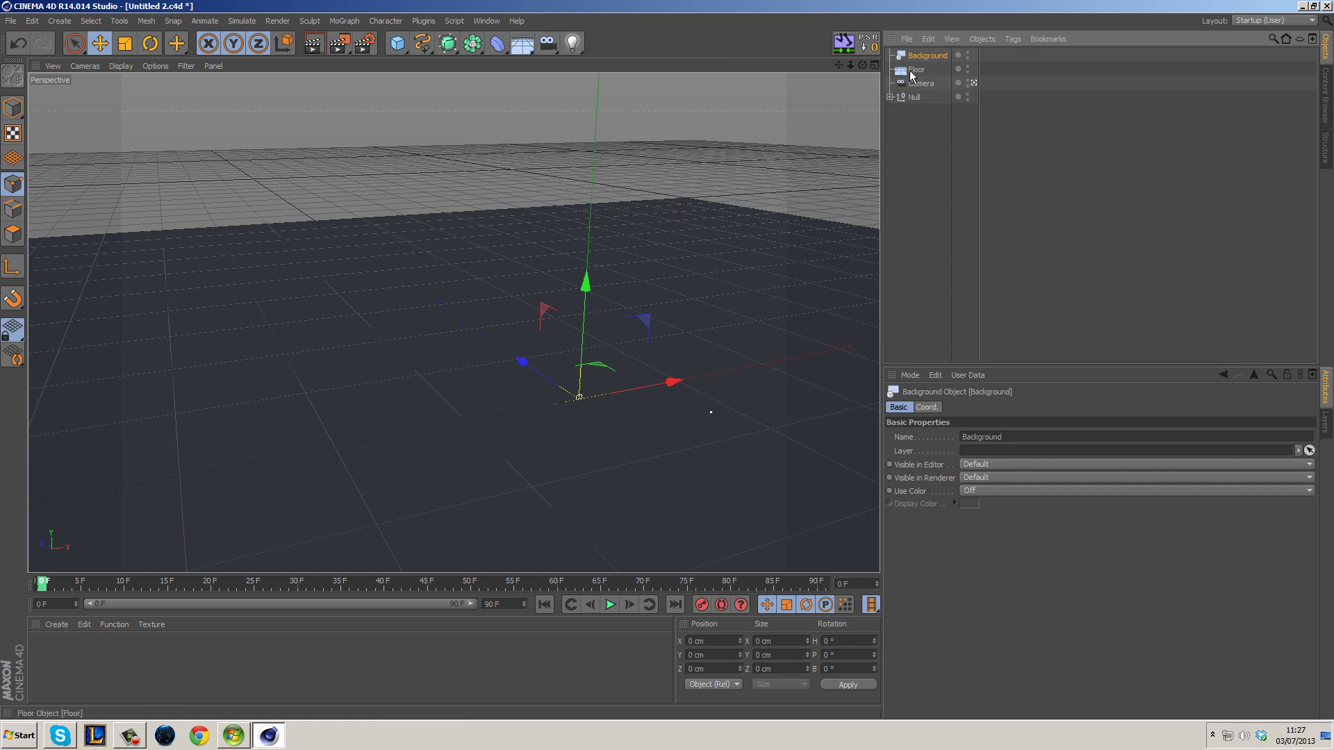
left_click(314, 44)
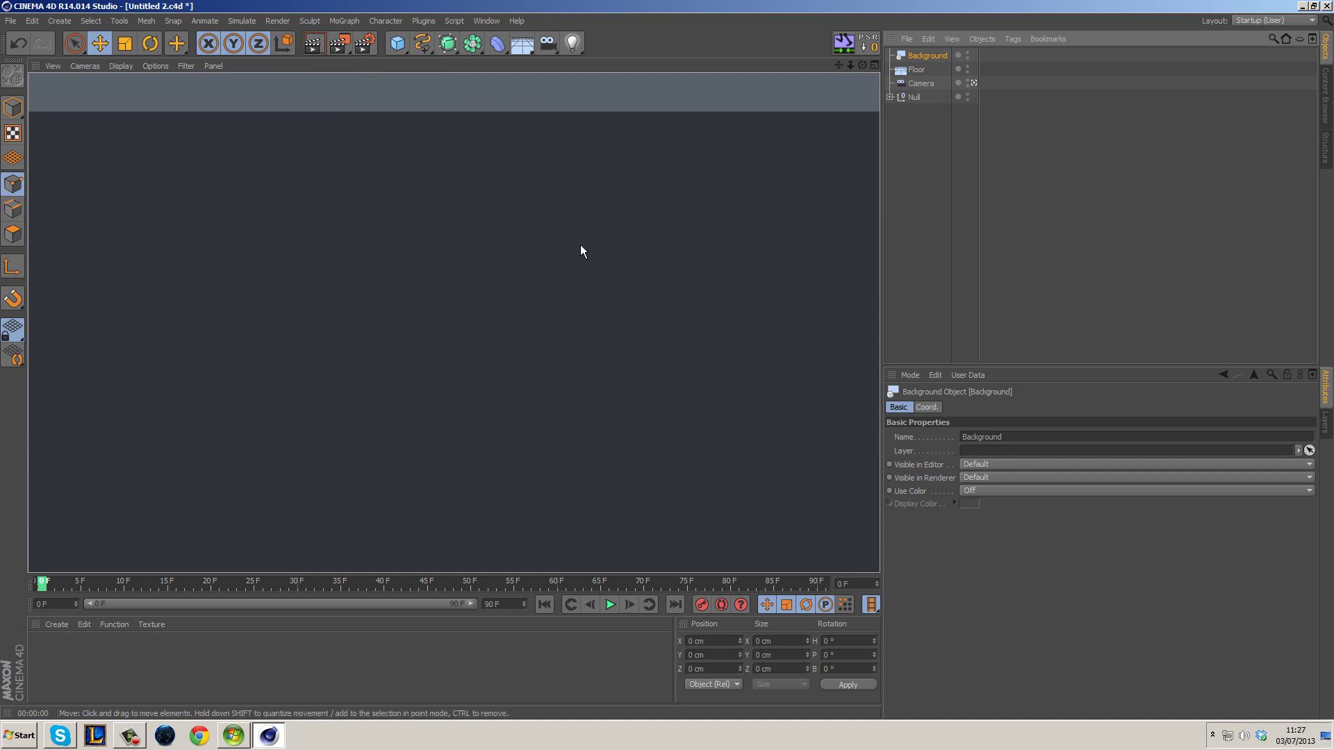
left_click(611, 605)
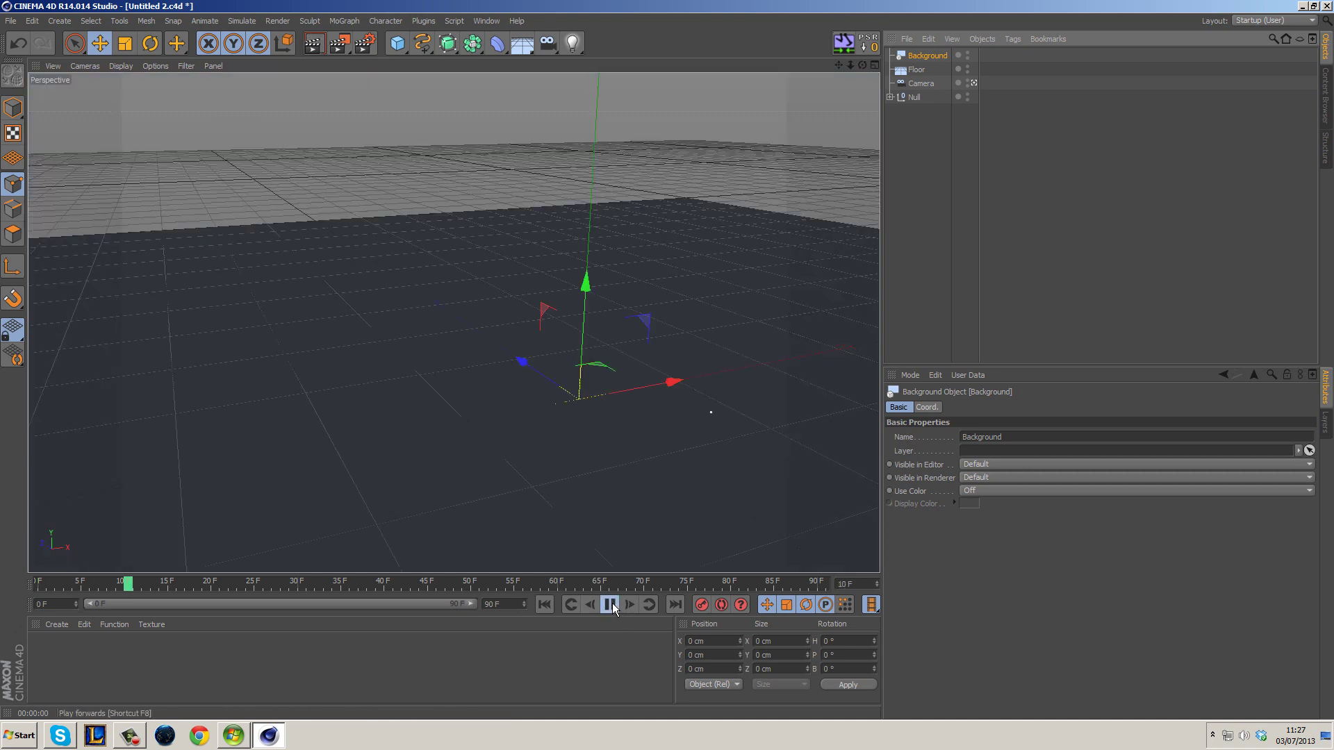
left_click(611, 604)
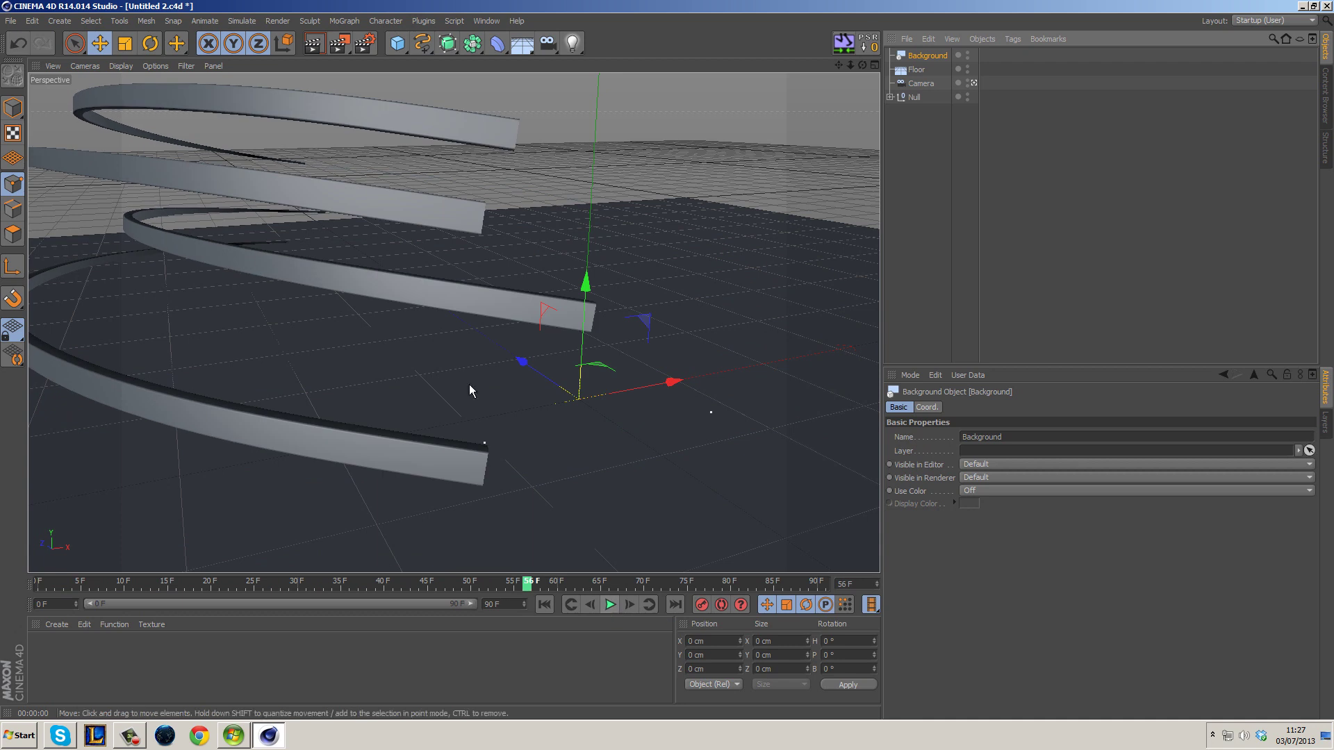
left_click(321, 46)
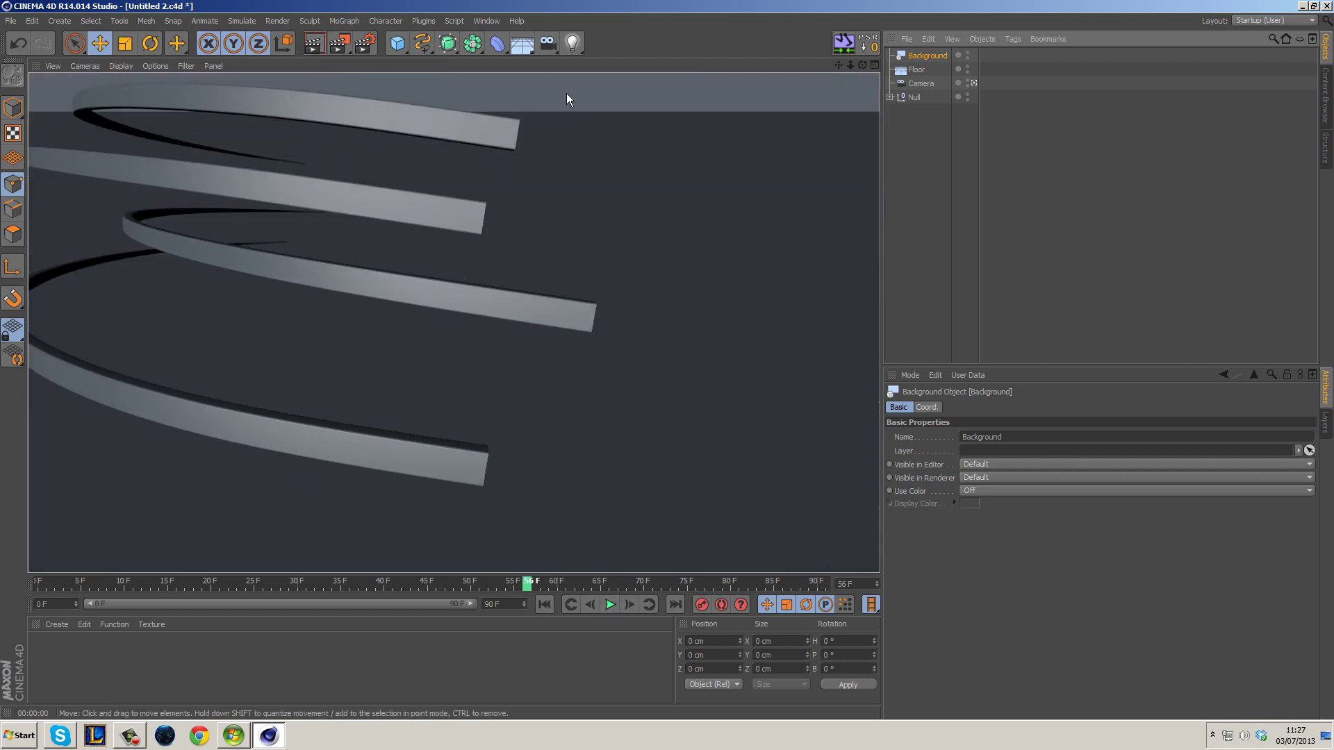
Set output size to 1920 x 1080 with Lock Ratio, then halve it twice to 480 x 270
left_click(374, 53)
left_click(295, 69)
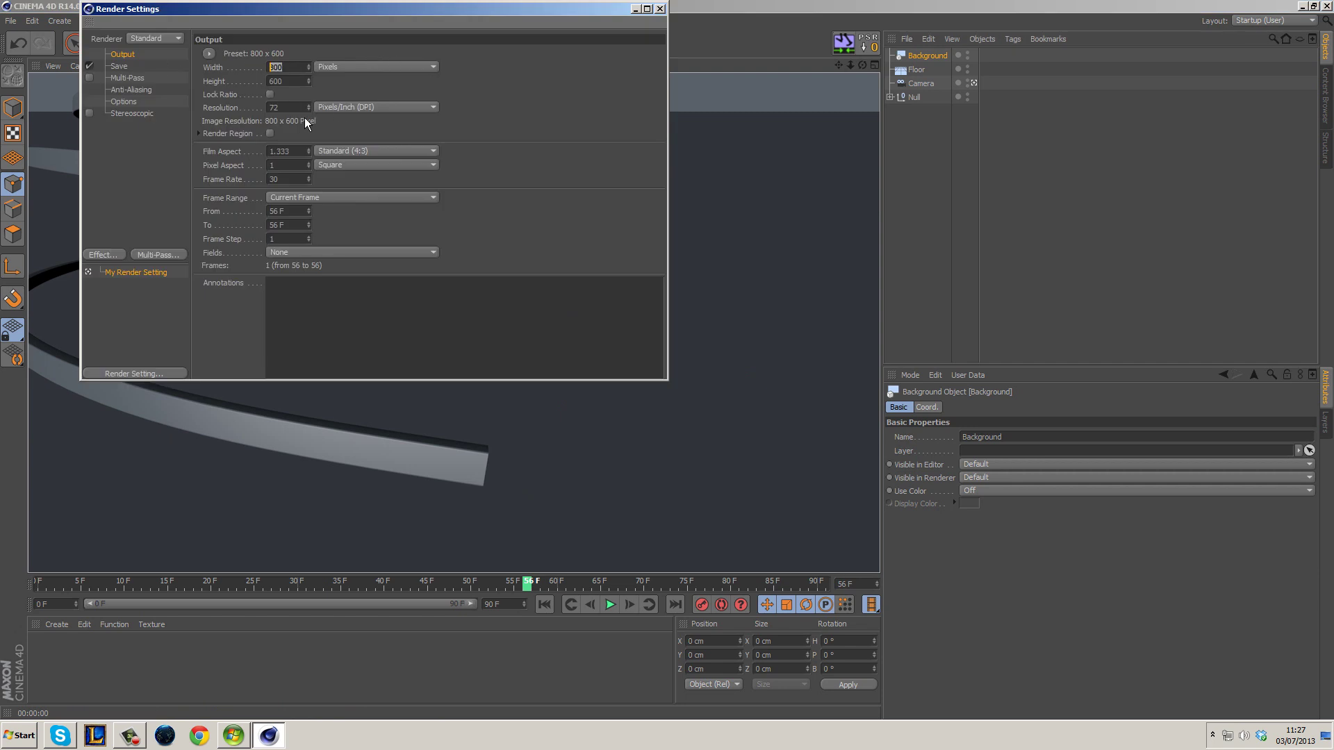
type("1920")
key("Tab")
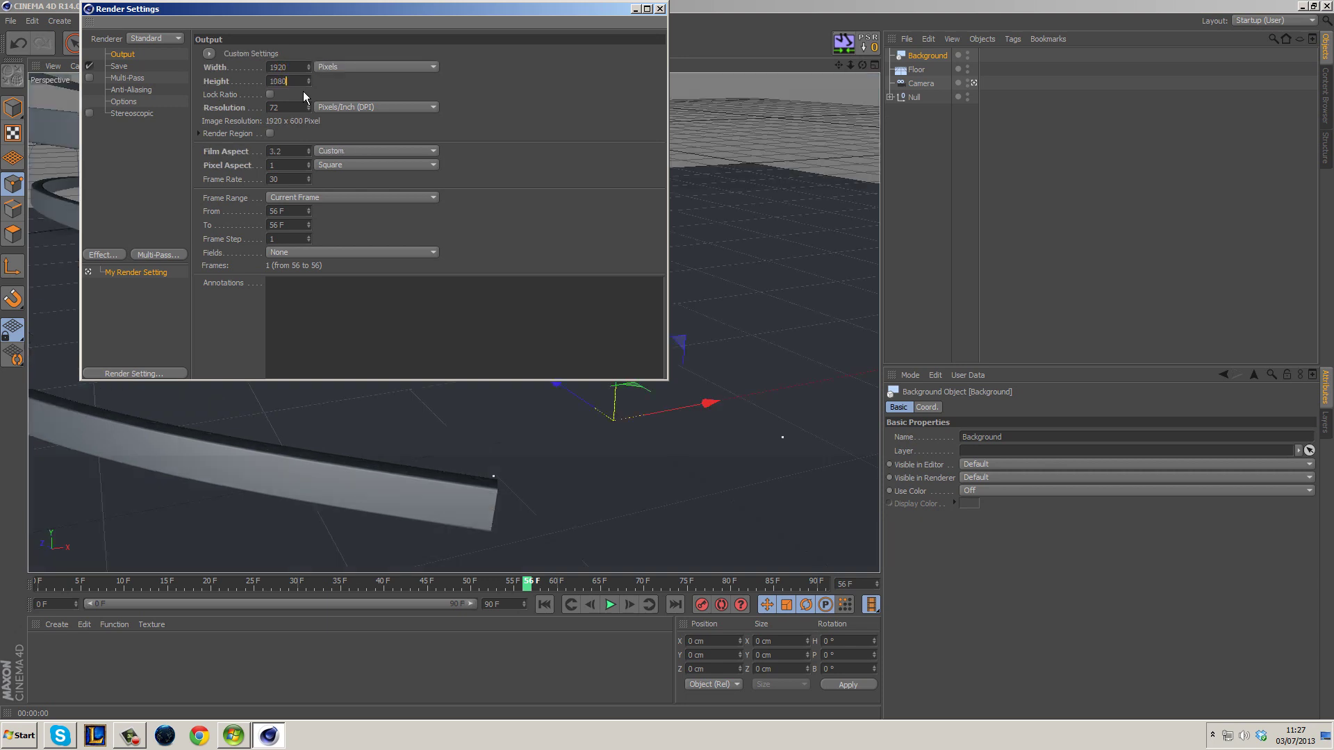
key("Return")
left_click(269, 94)
type("/2")
key("Return")
left_click(290, 69)
type("/2")
key("Return")
Render the frame to the Picture Viewer, then close the viewer
left_click(646, 8)
left_click(1313, 7)
left_click(661, 9)
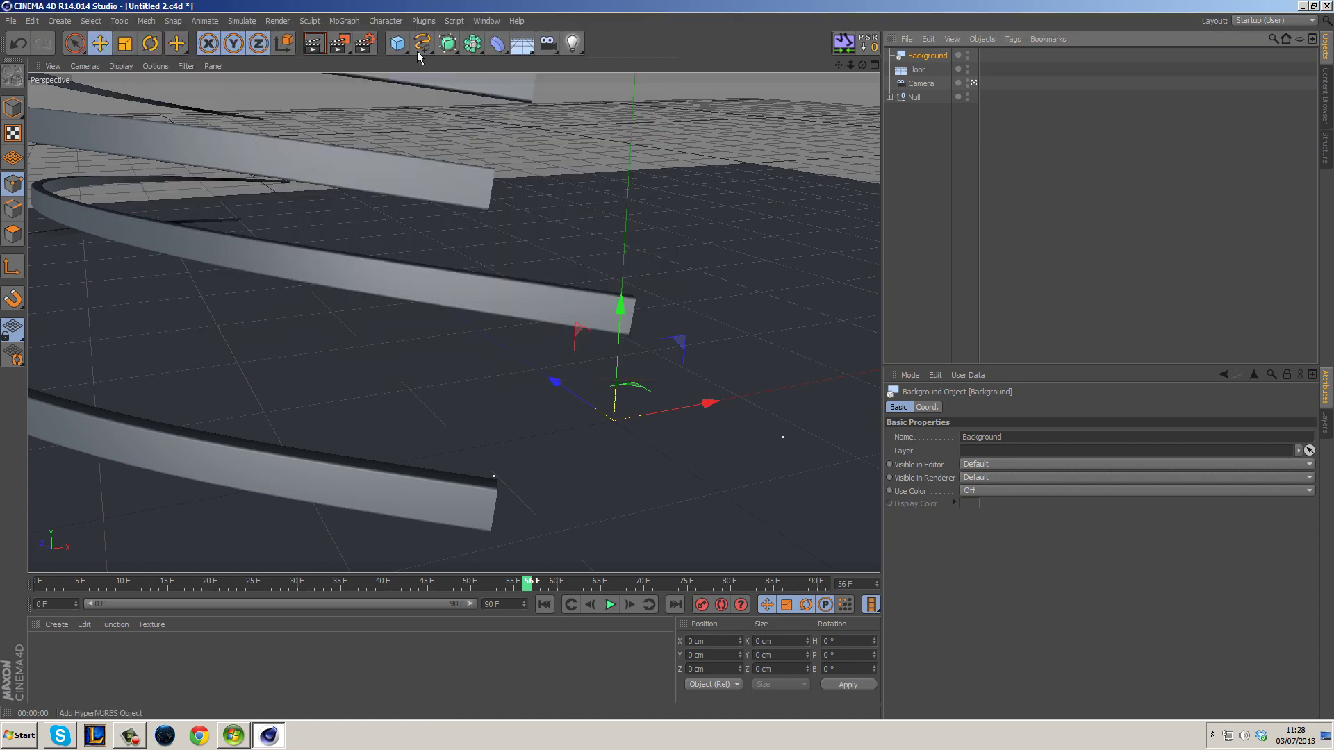
left_click(326, 43)
left_click(338, 43)
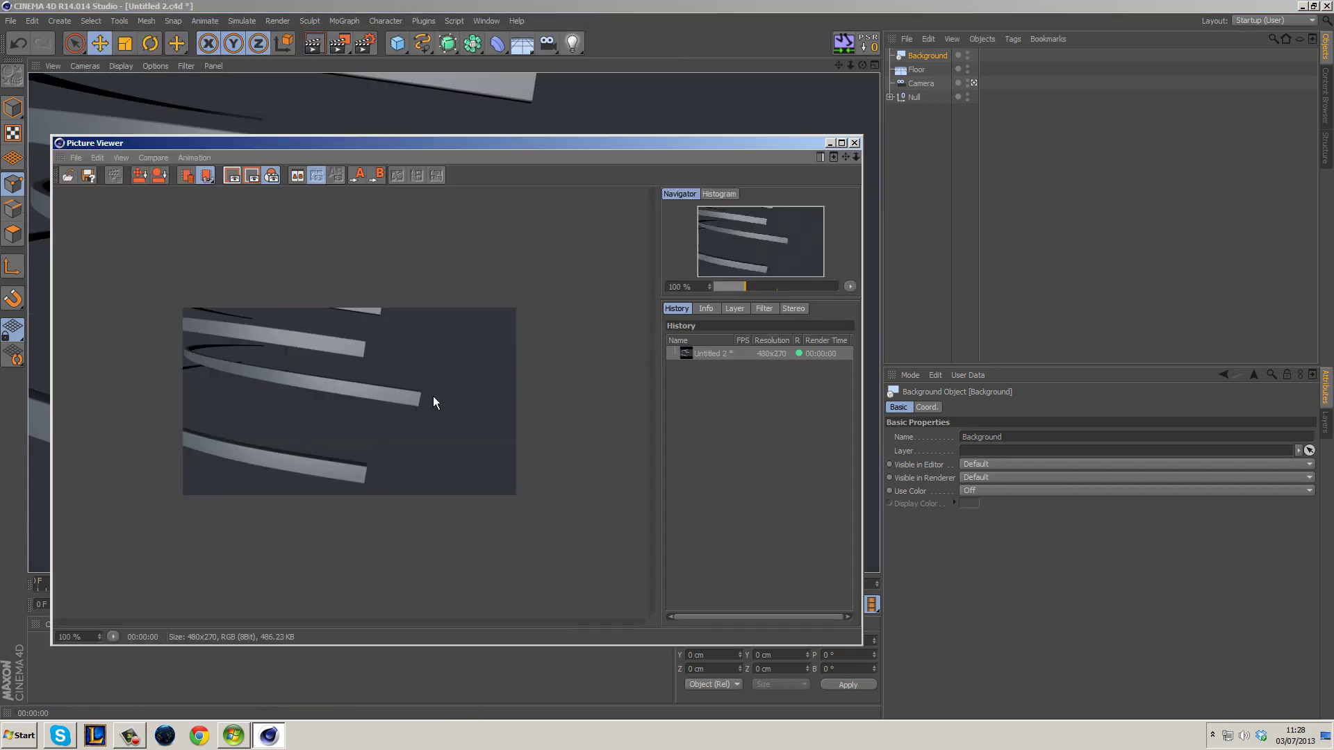
left_click(855, 142)
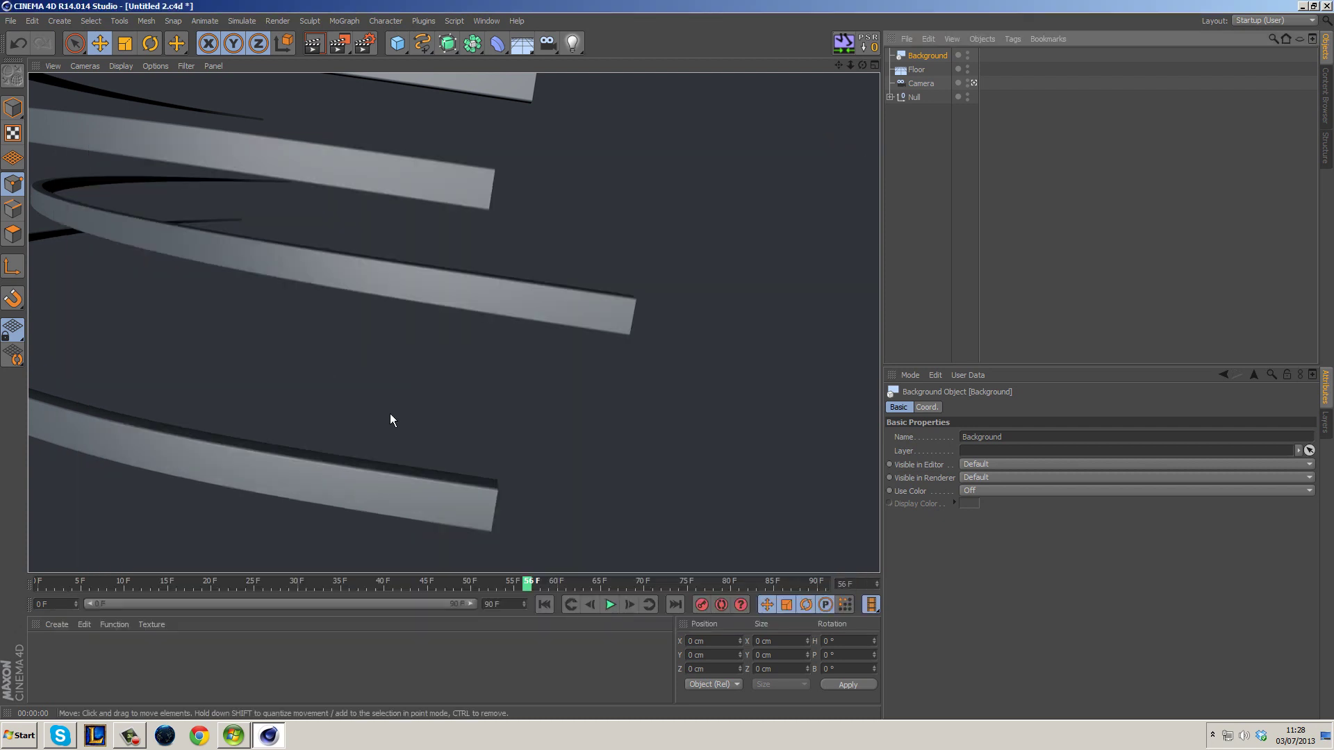
left_click(372, 49)
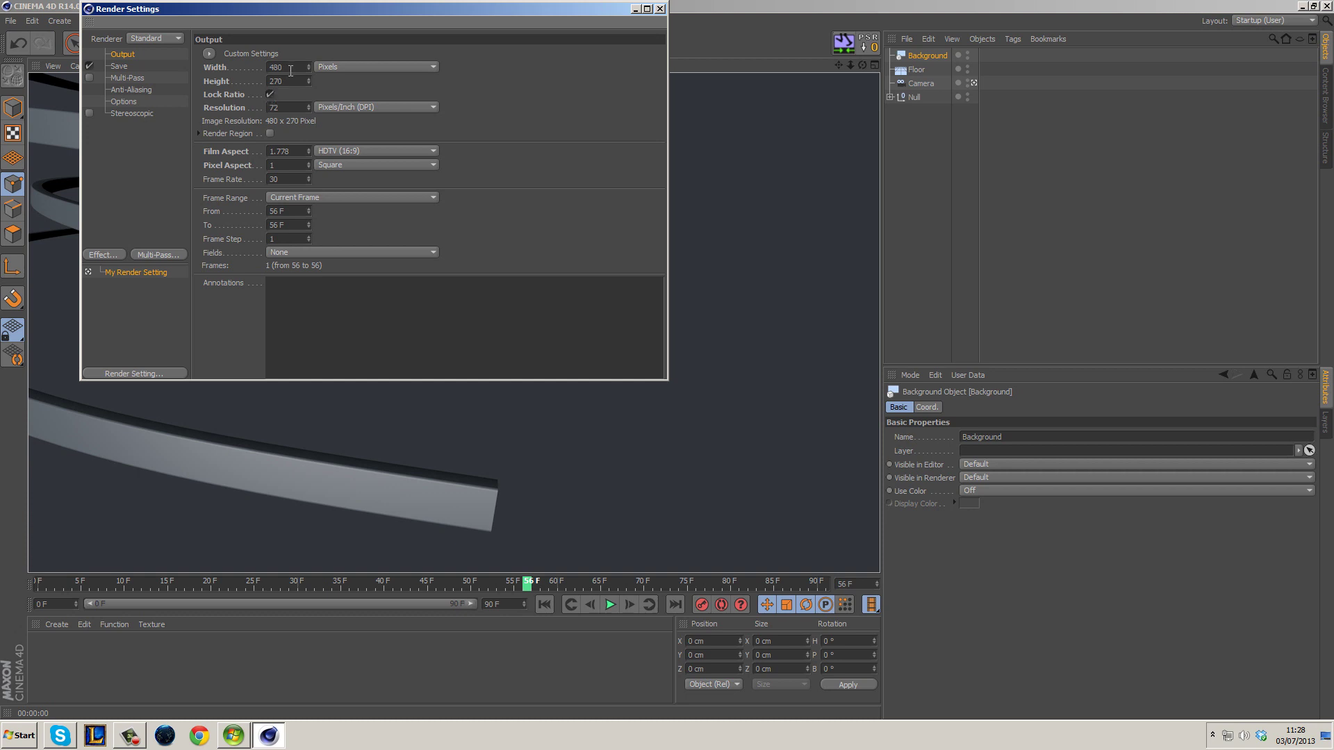
left_click_drag(298, 67, 234, 78)
left_click(507, 70)
left_click(660, 8)
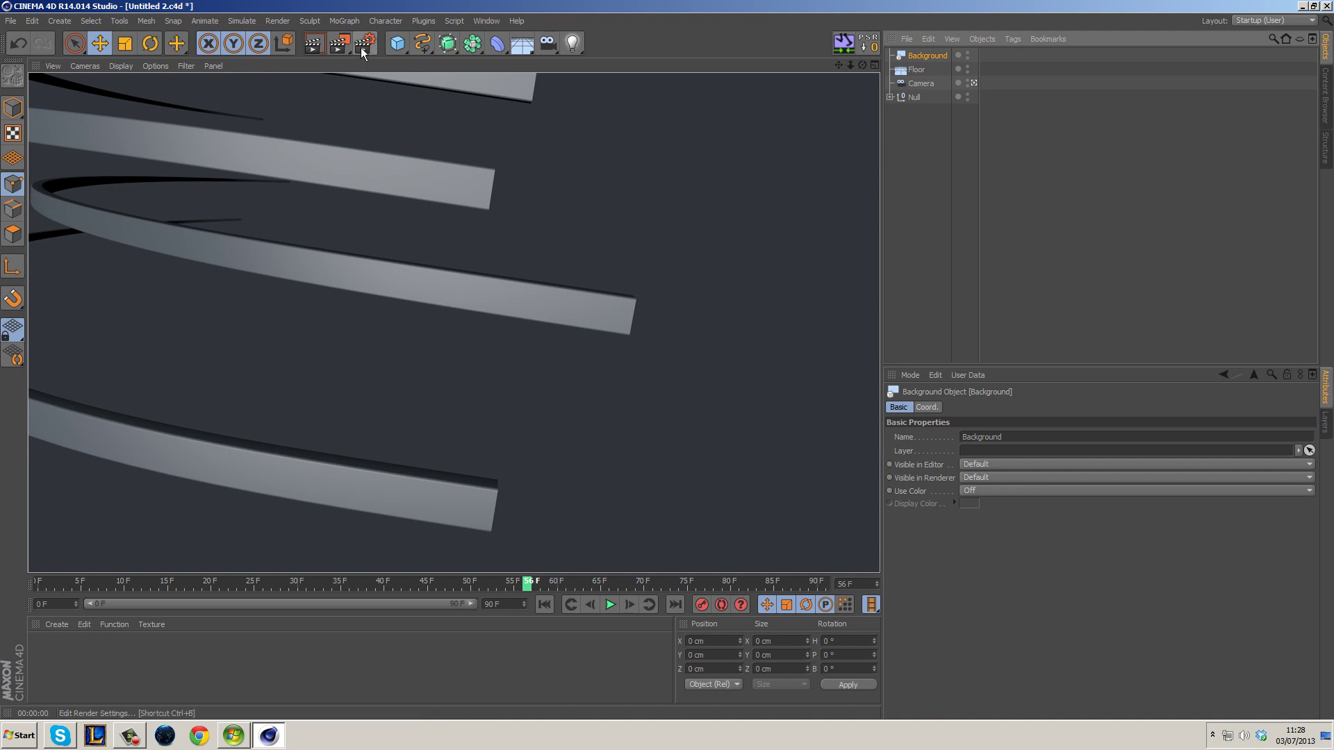
left_click(919, 143)
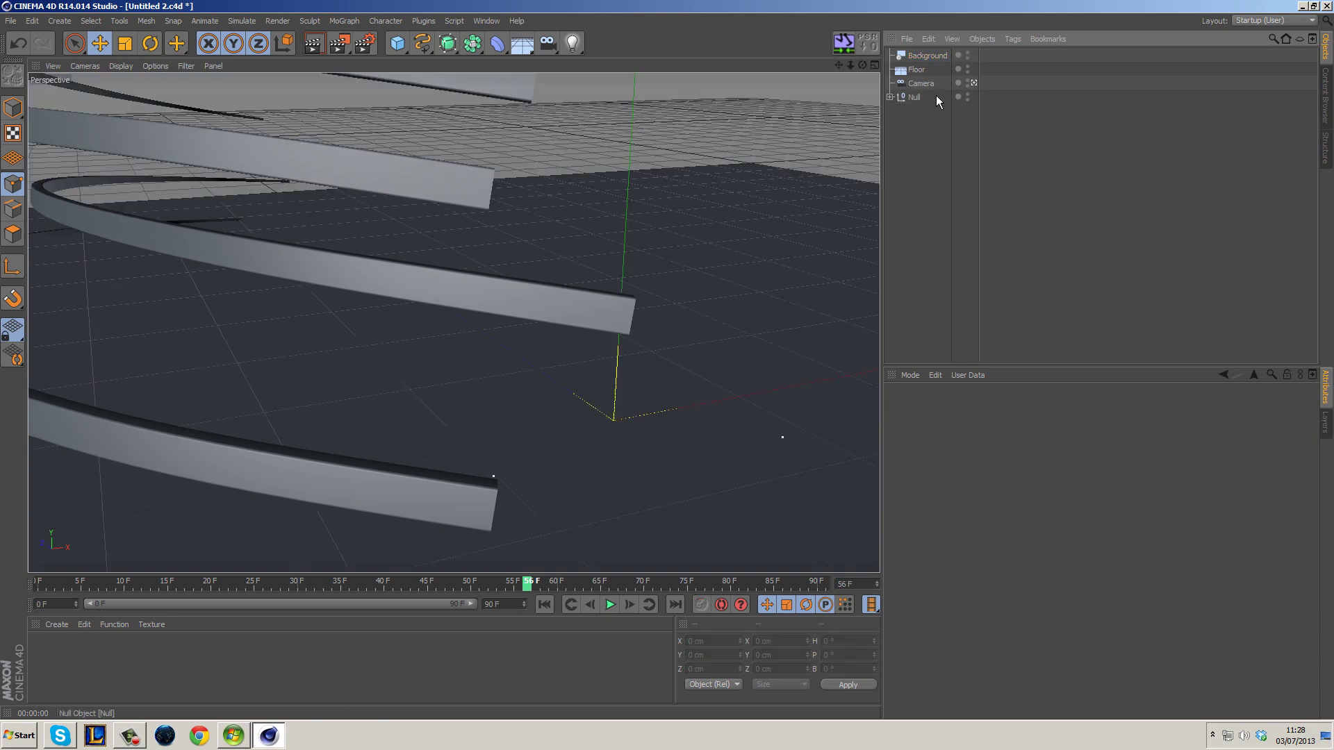
Create a new material named Bg and apply it to the Floor and Background
double_click(127, 666)
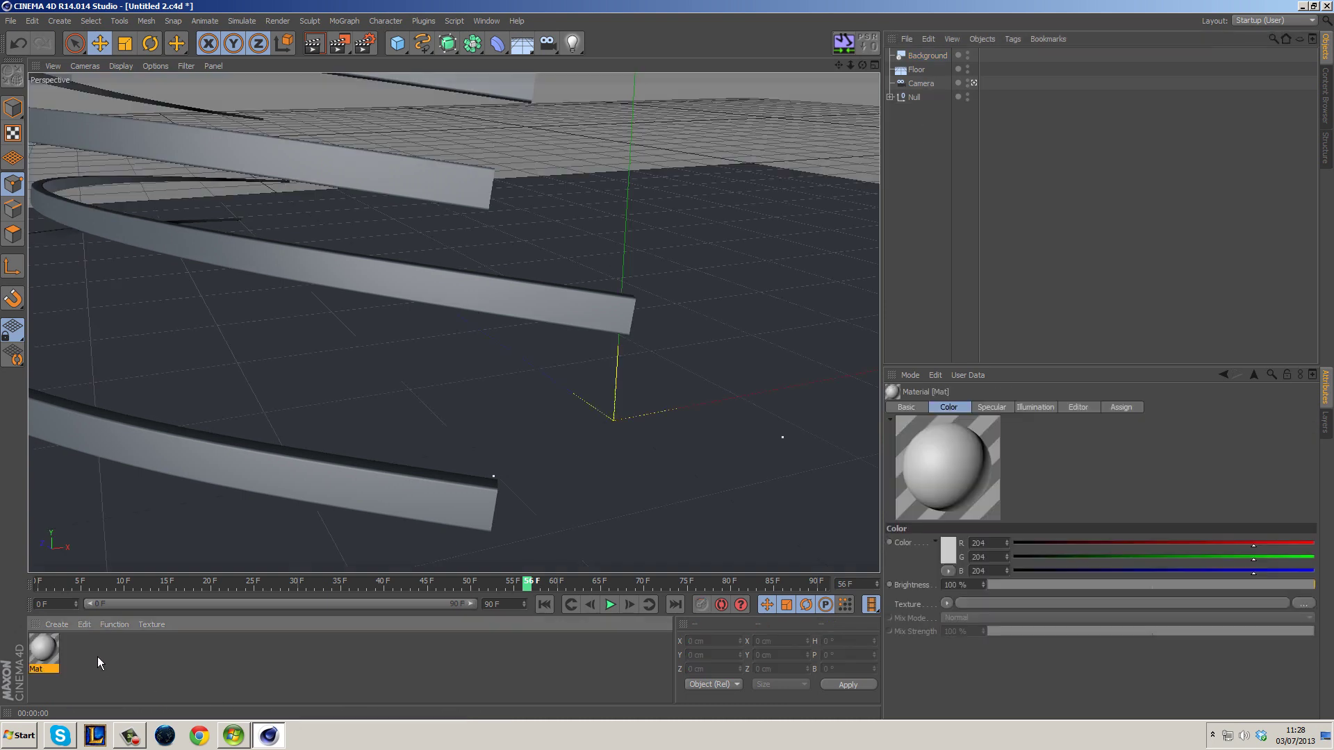
double_click(35, 669)
type("Bg")
key("Return")
left_click_drag(42, 660, 920, 69)
left_click_drag(43, 650, 924, 56)
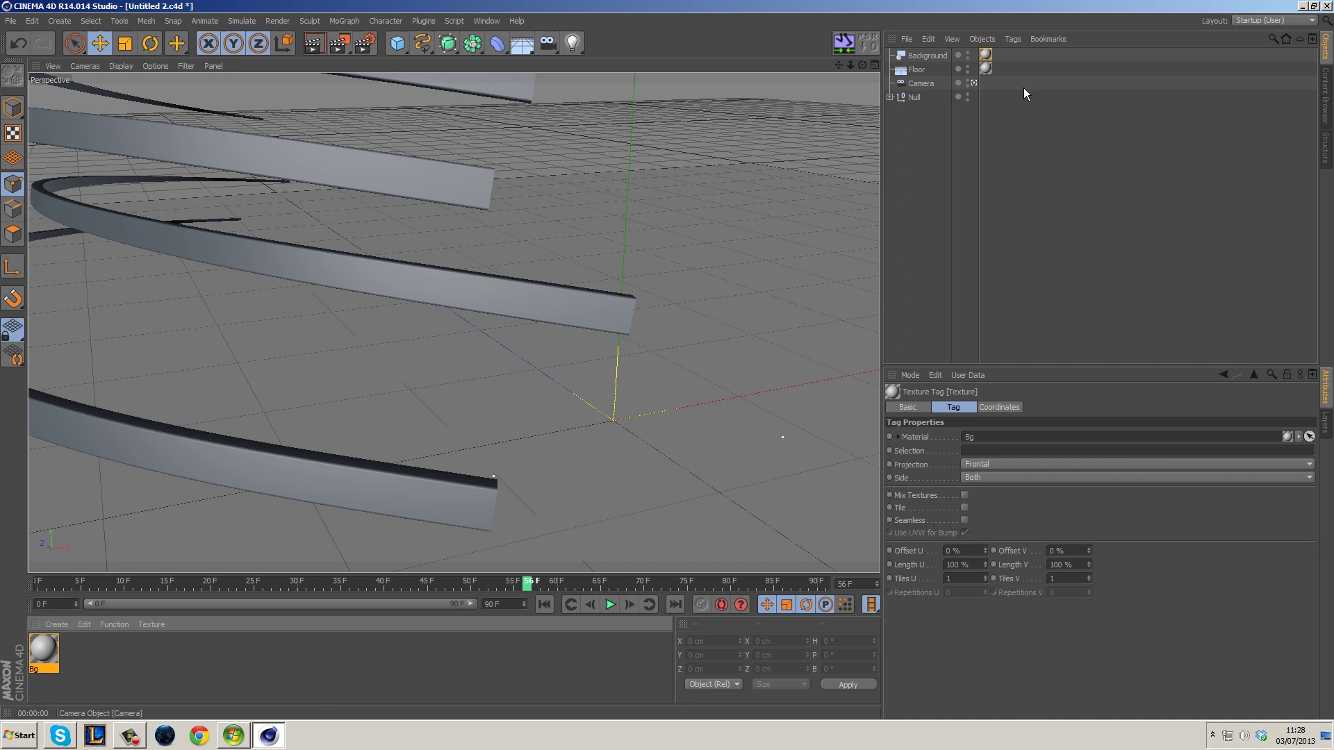
Change the Floor texture tag's projection from Flat to Frontal
left_click(986, 68)
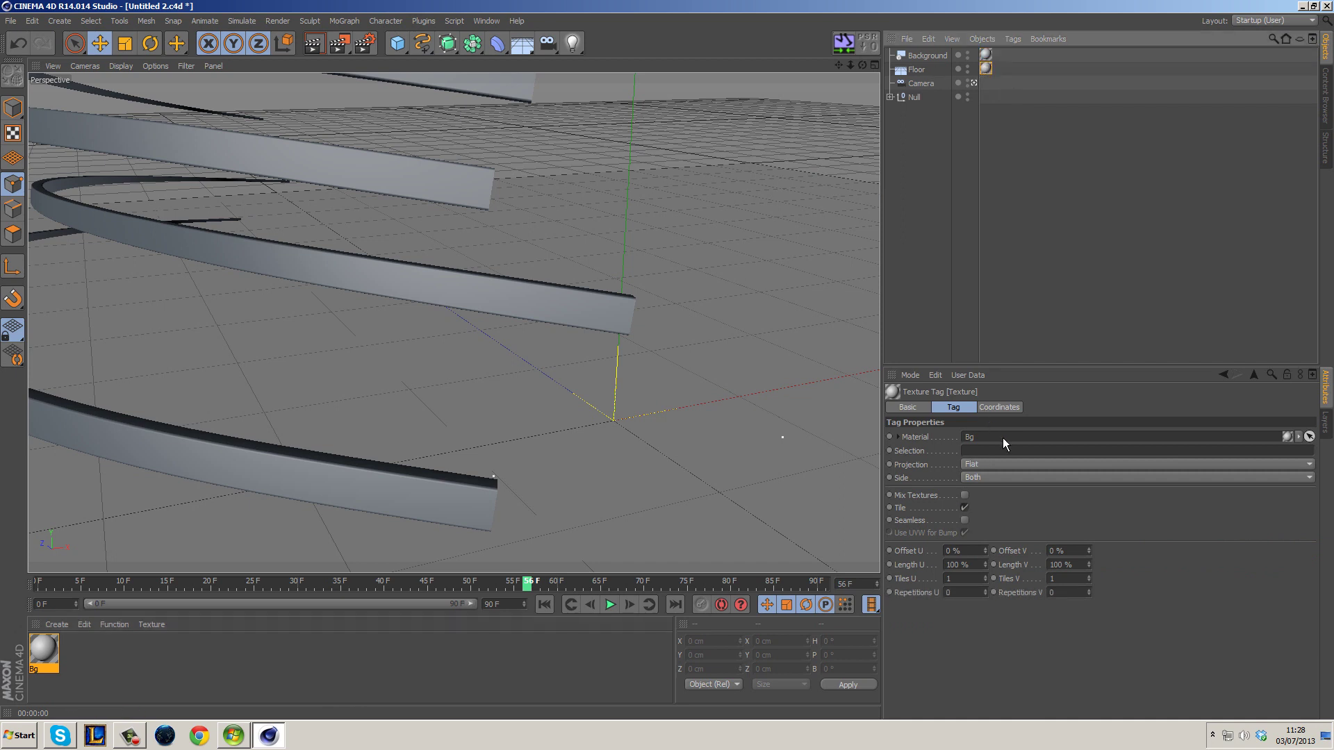
left_click(973, 465)
left_click(999, 532)
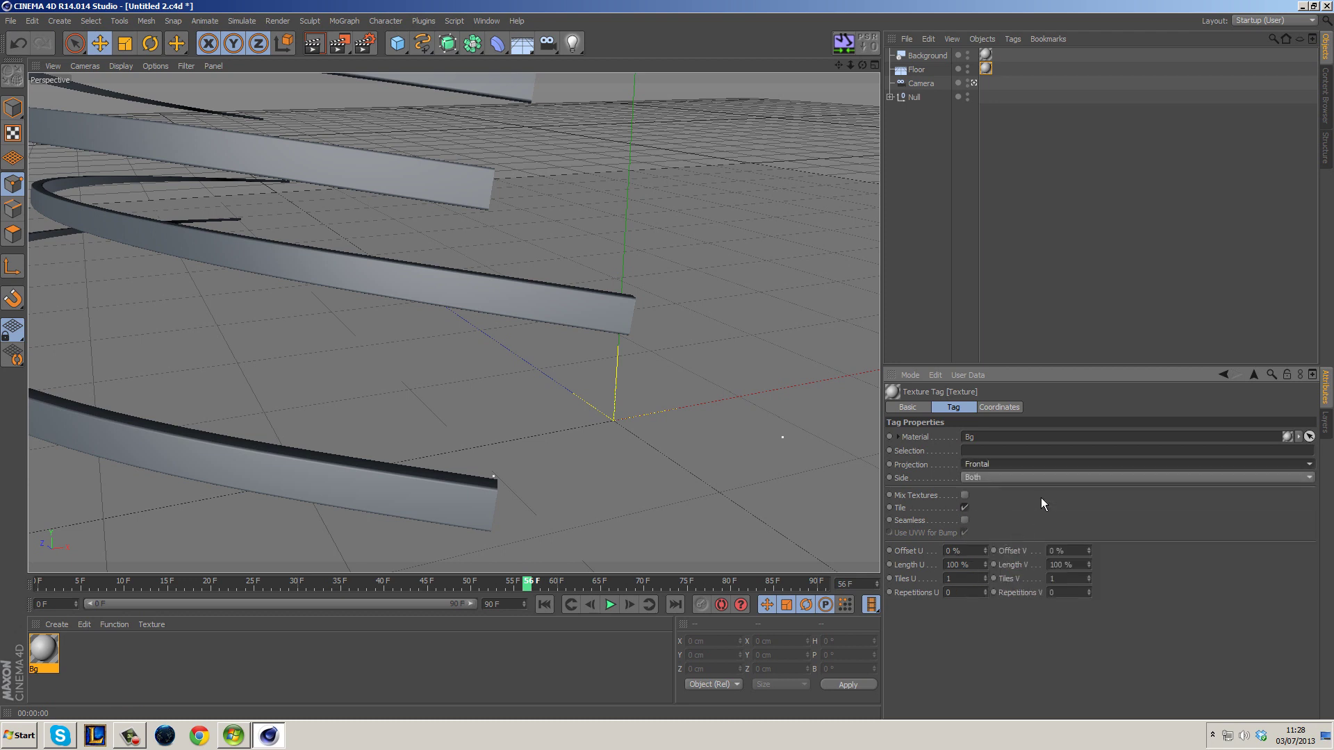
left_click(916, 71)
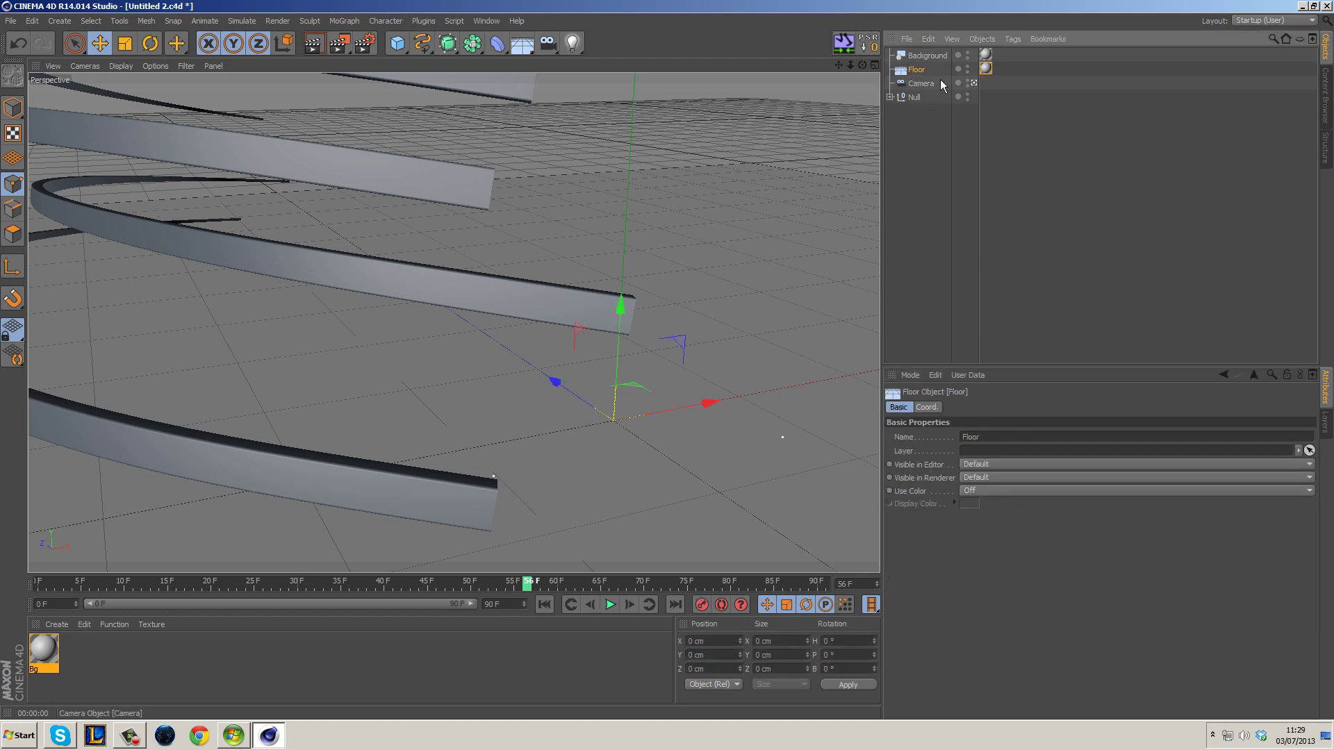
Add a Compositing tag to the Floor with Compositing Background enabled
right_click(915, 74)
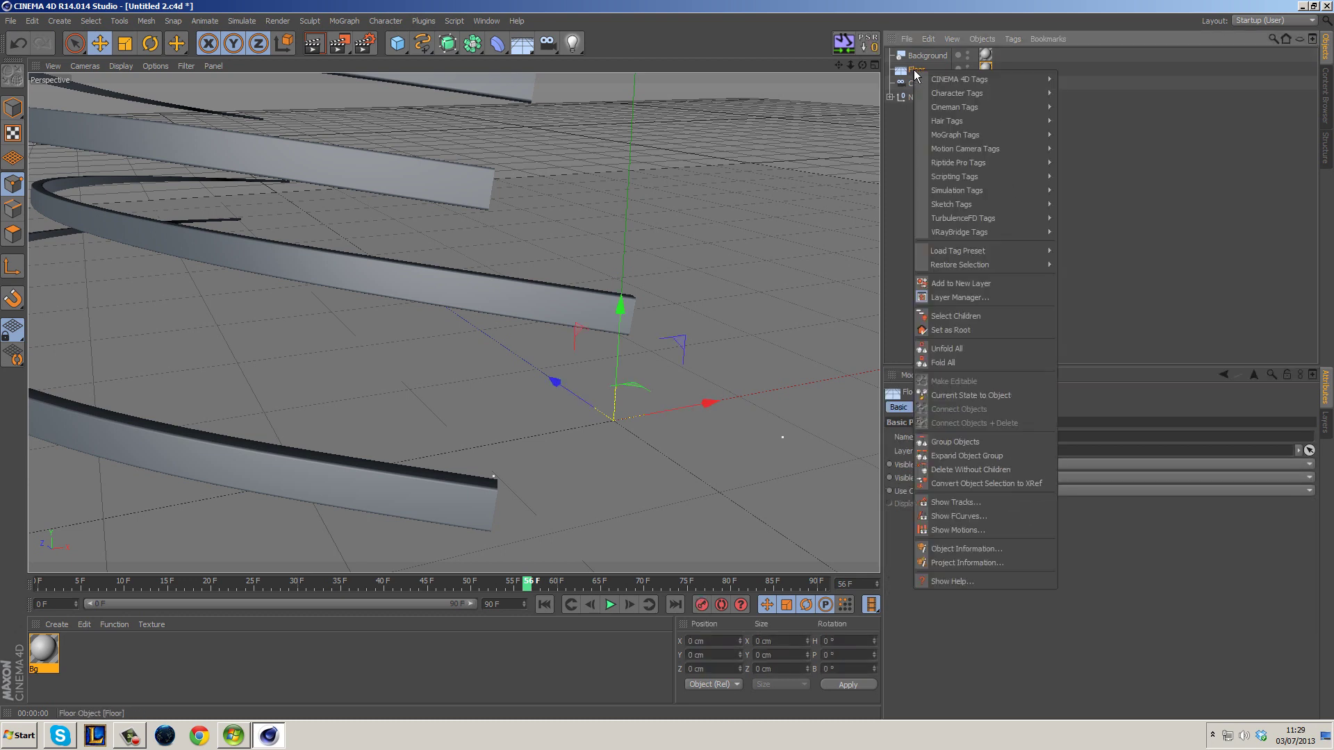
mouse_move(935, 79)
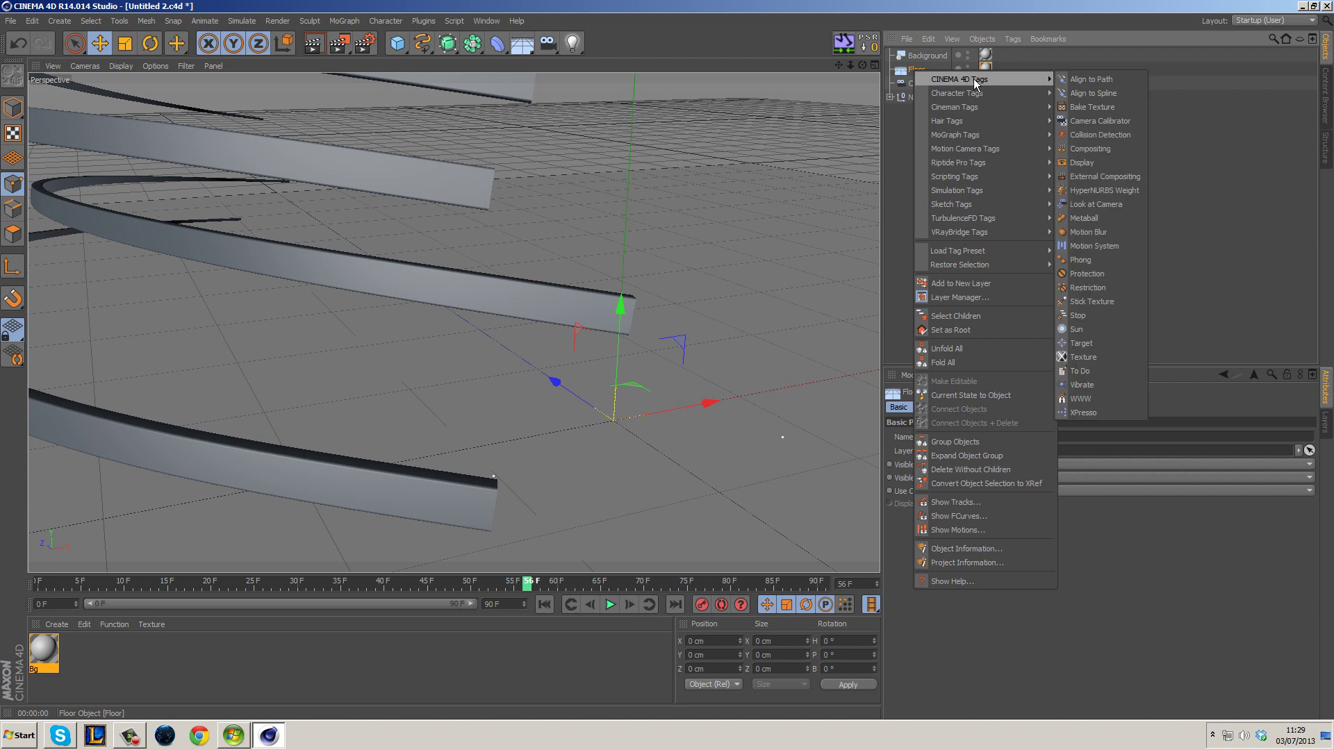
left_click(1111, 149)
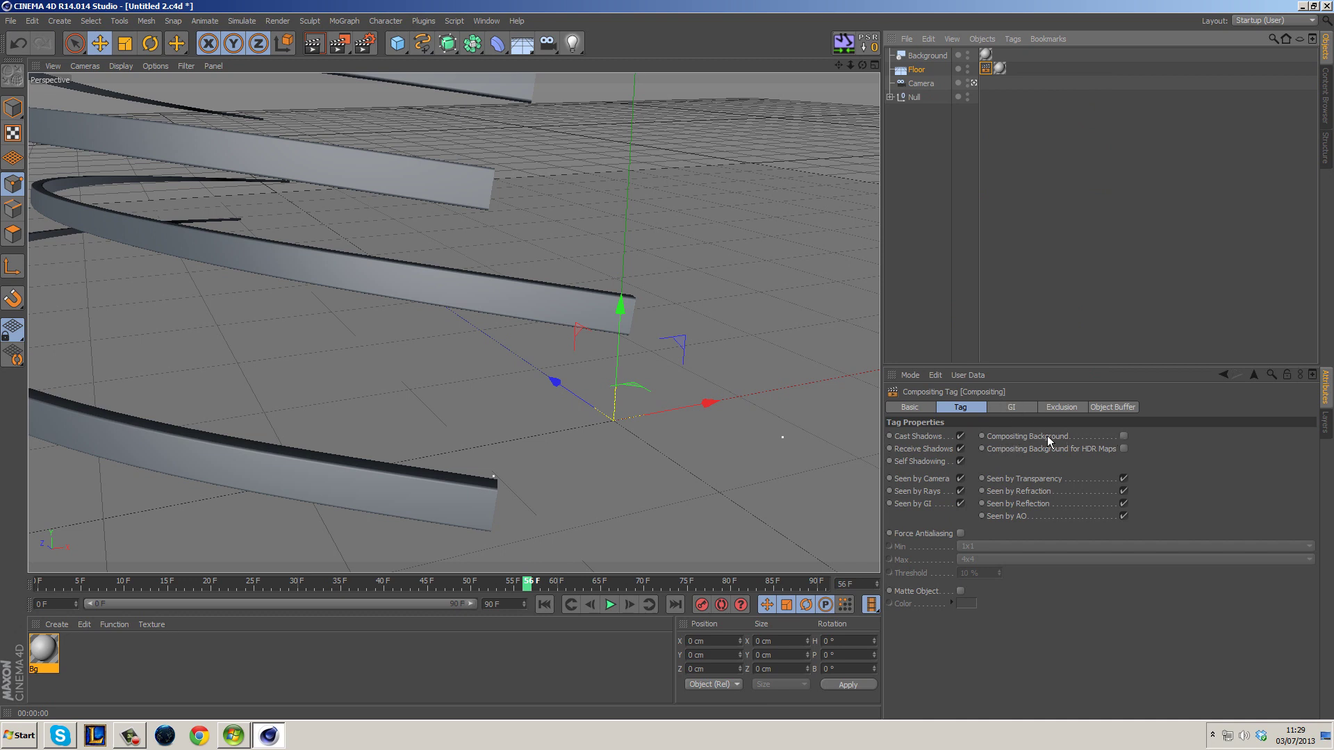
left_click(1124, 436)
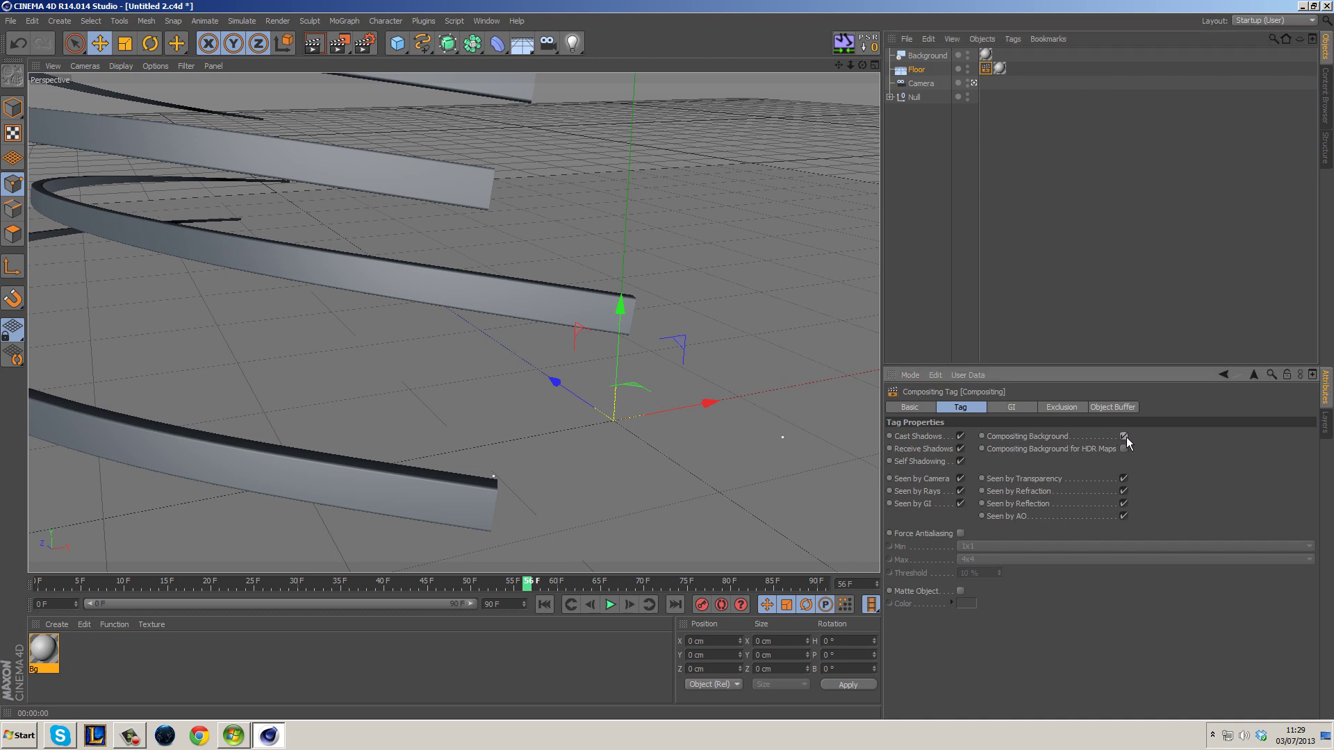
Preview-render the scene, then uncheck Specular in the Bg material
left_click(326, 44)
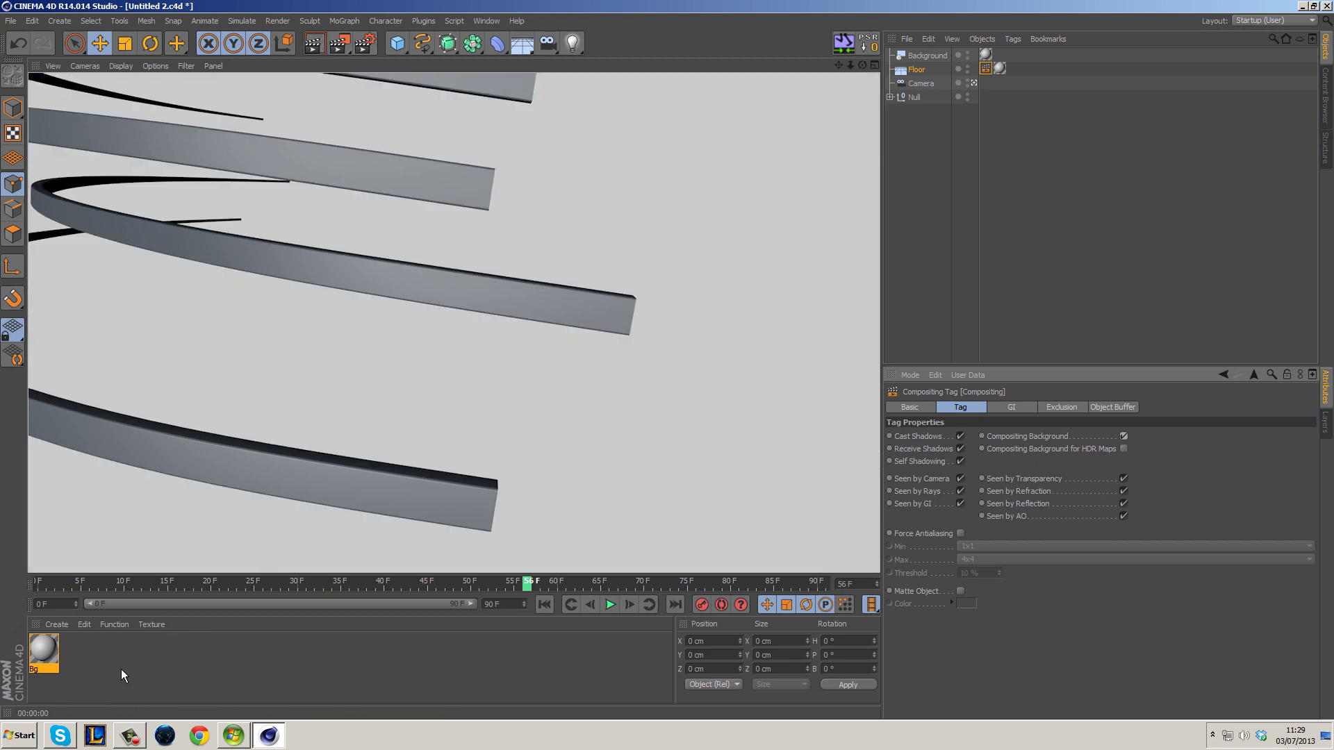
double_click(46, 652)
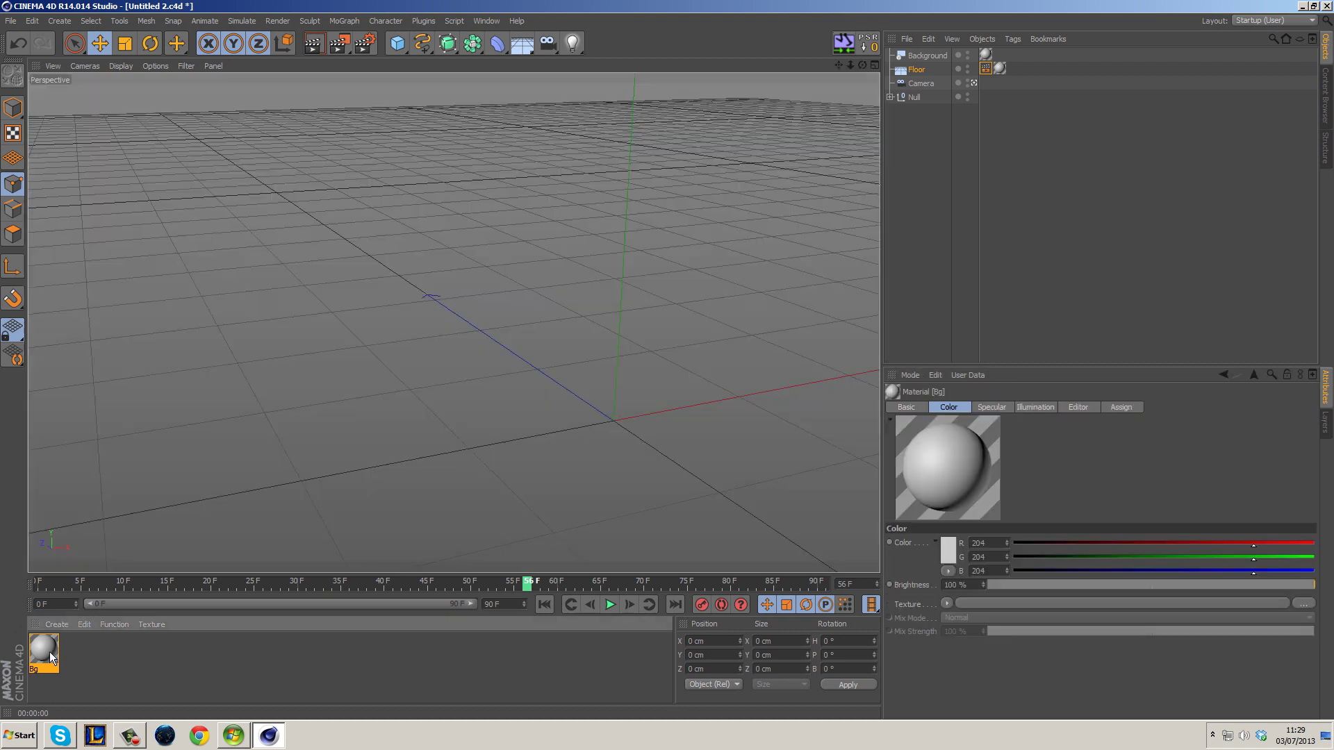
left_click(275, 402)
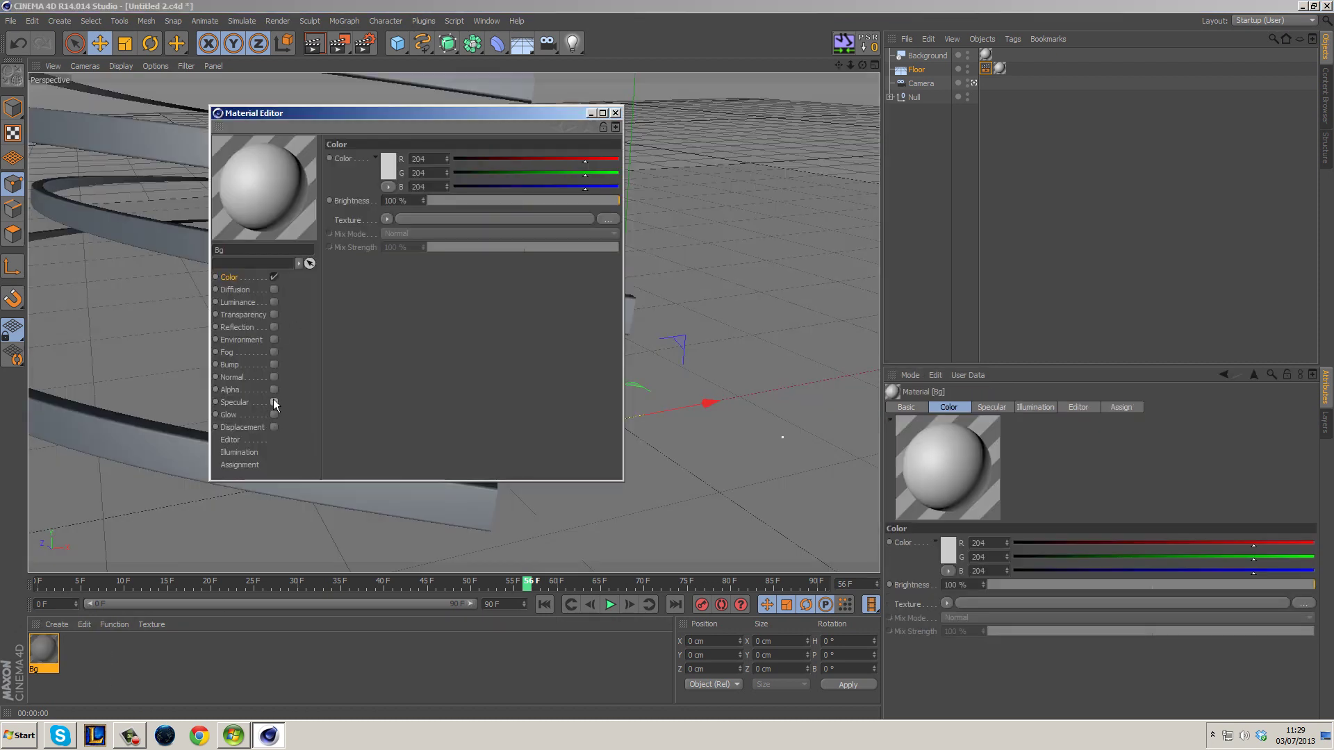
Set Bg's Color texture to a 2D - Circular Gradient with Flat (2D) preview, then render the view
left_click(387, 219)
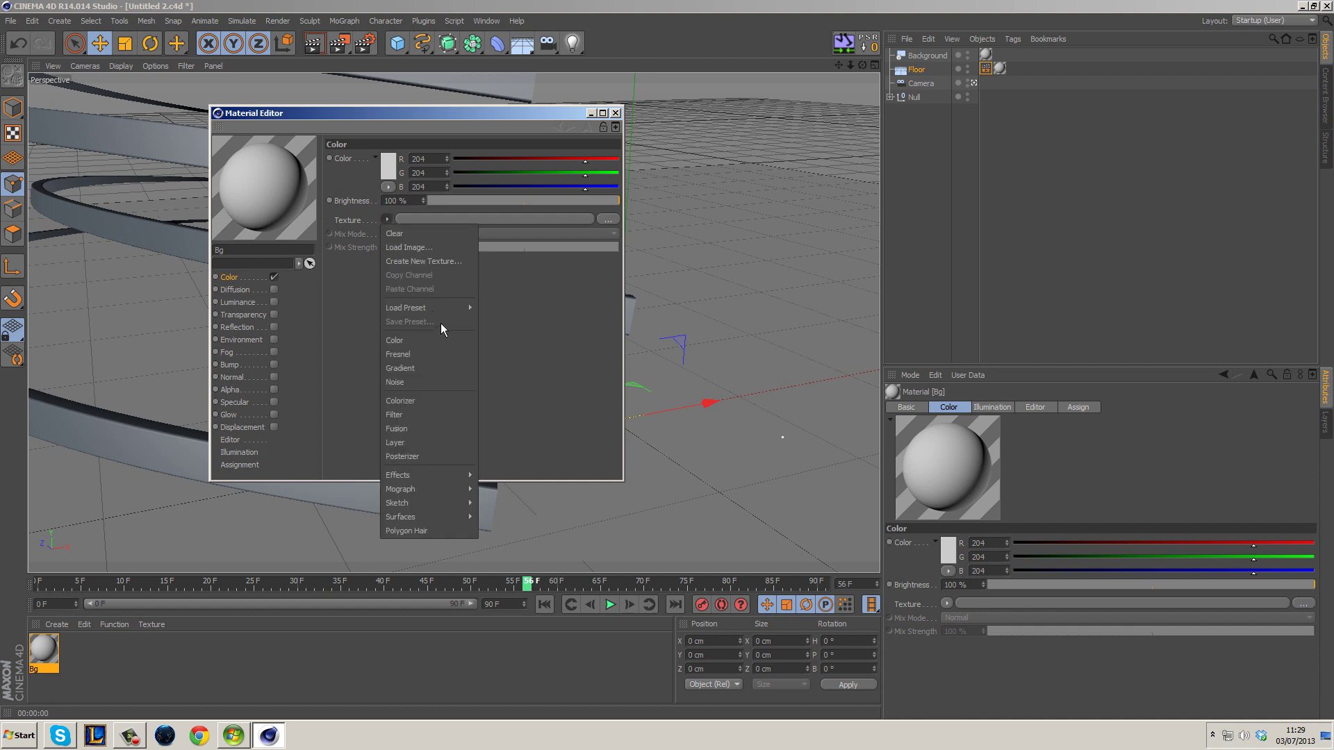
left_click(404, 369)
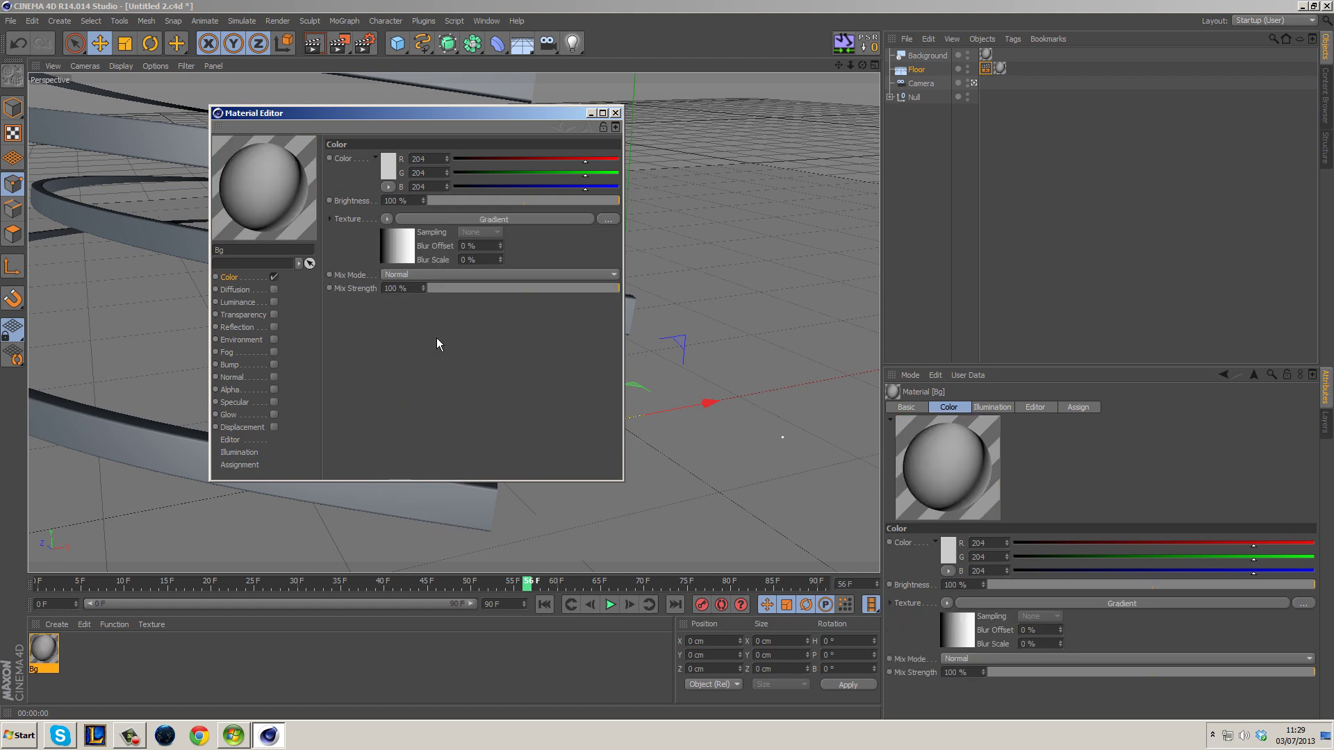
left_click(397, 247)
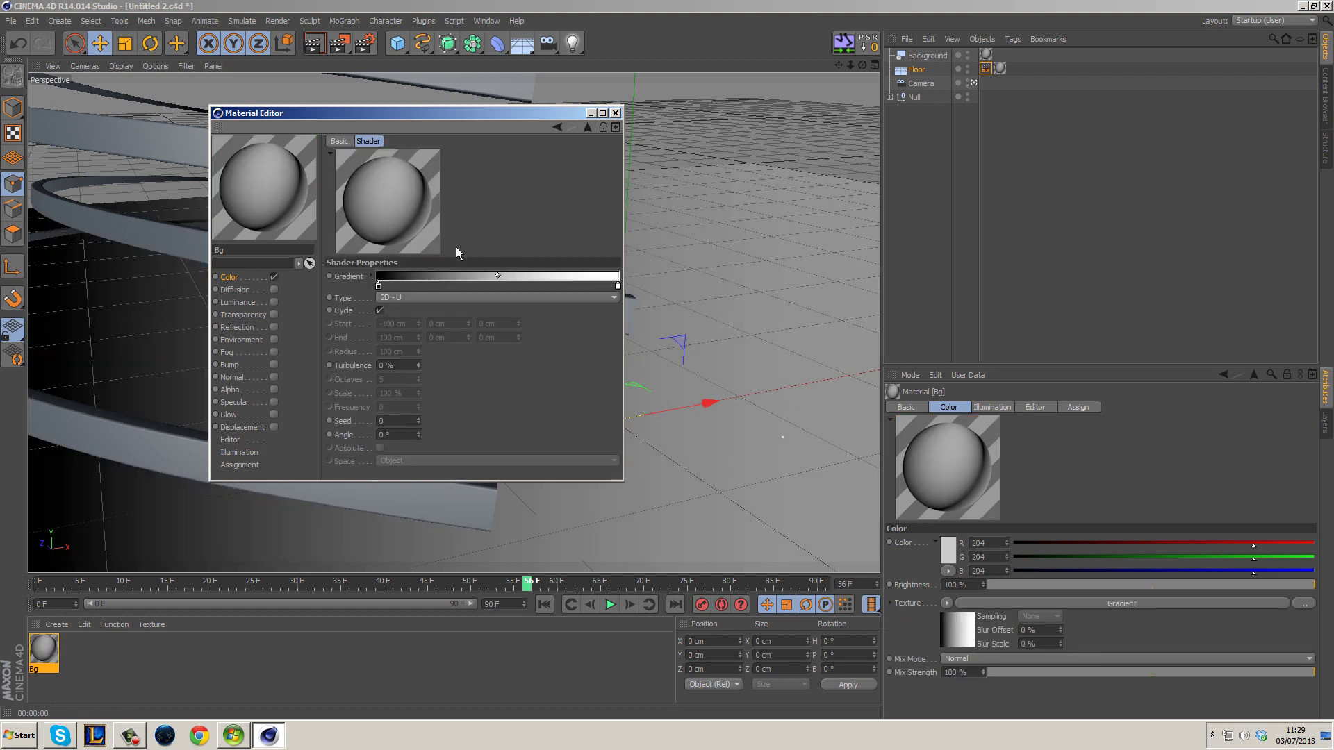
left_click(398, 297)
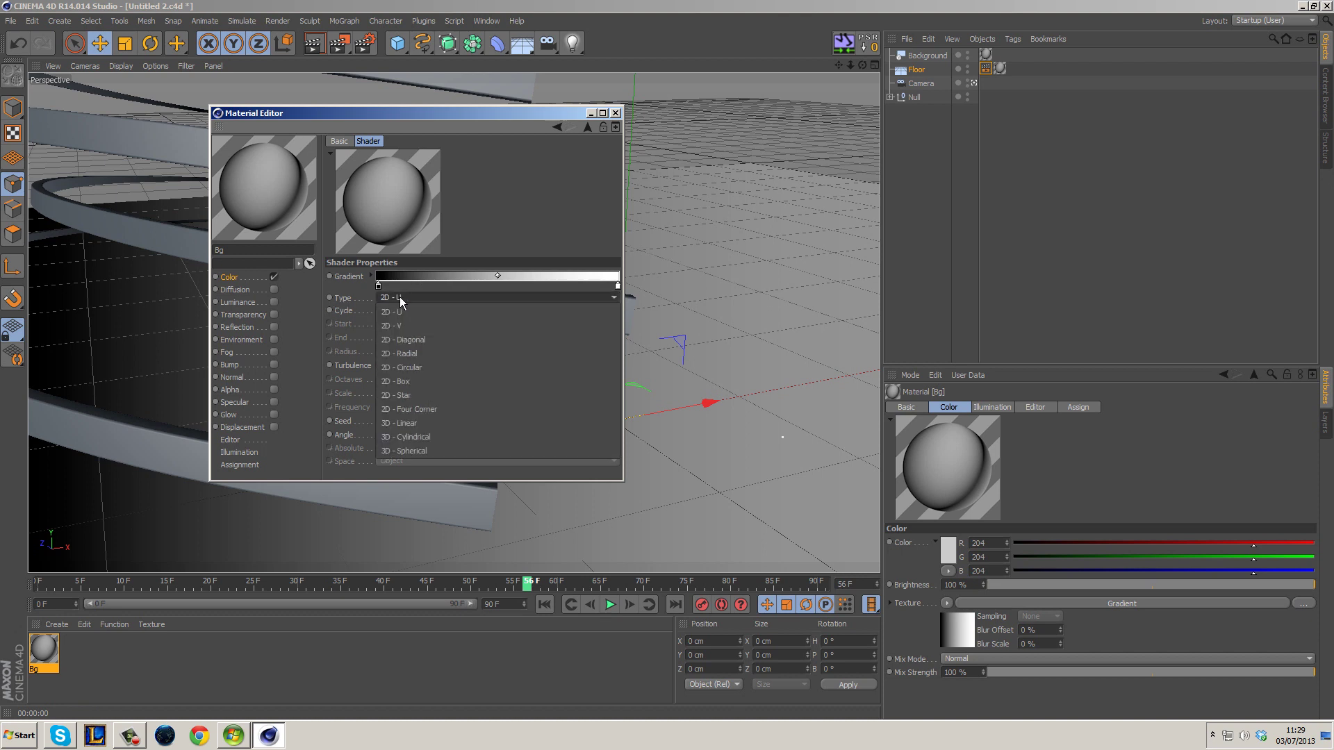
left_click(431, 367)
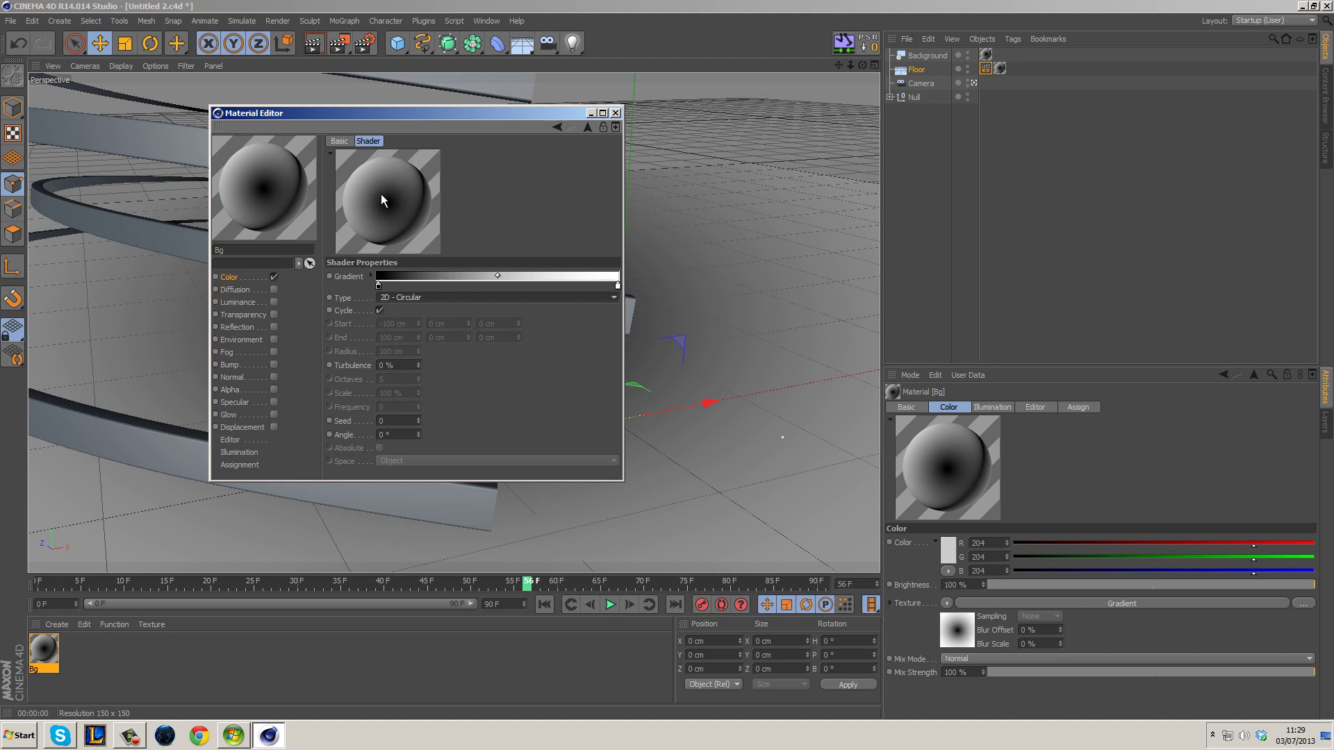
right_click(373, 191)
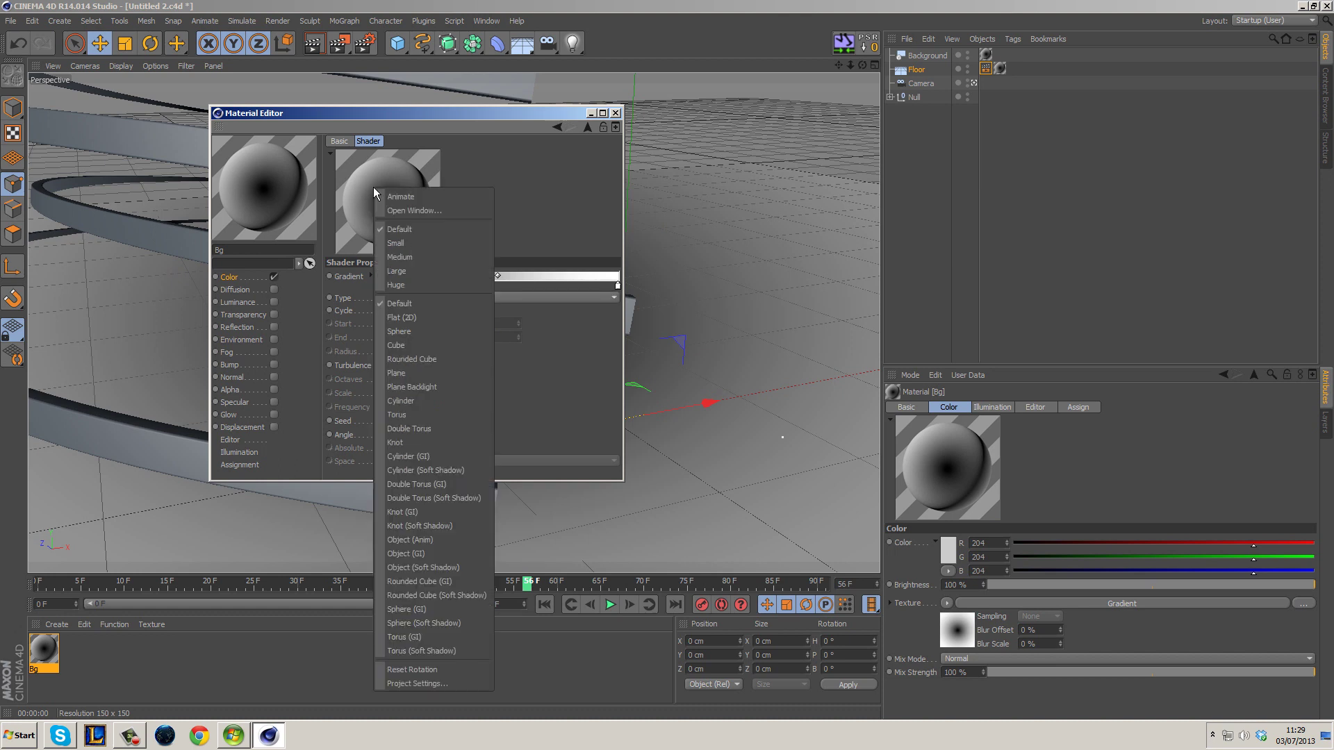
left_click(412, 322)
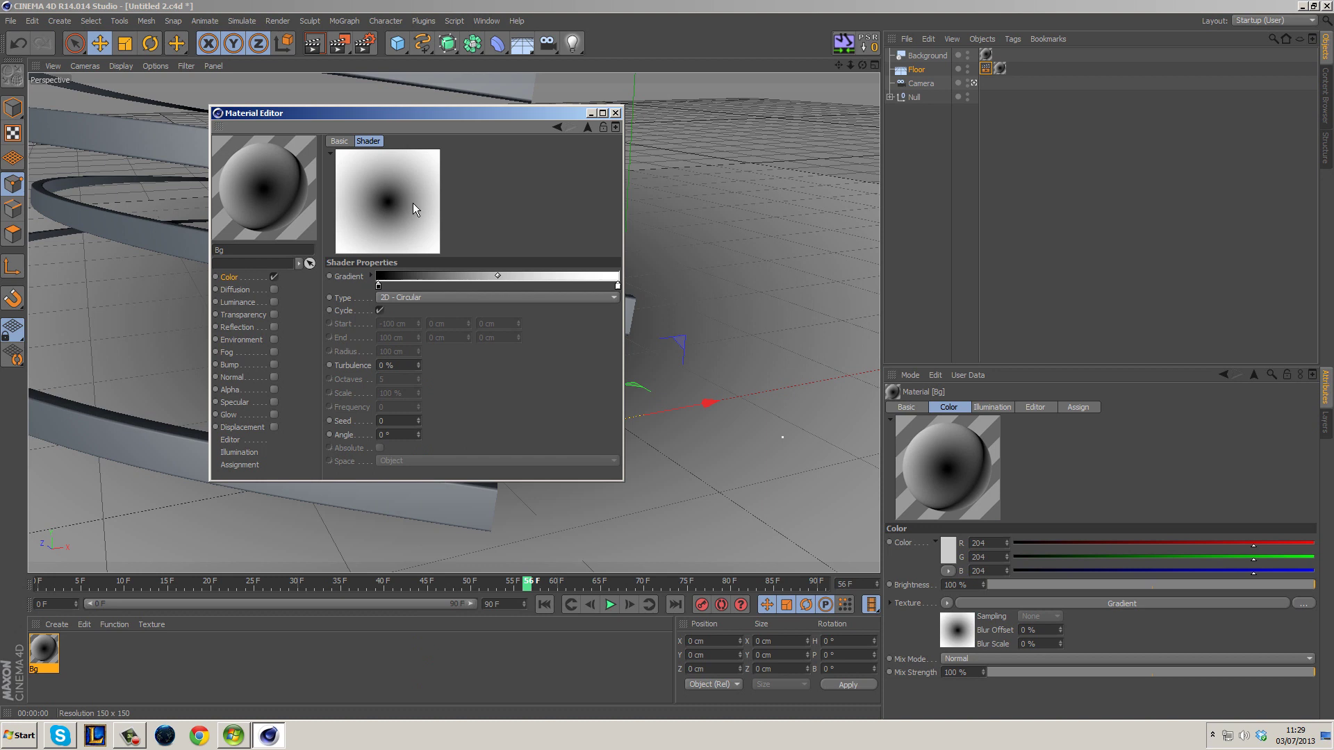
left_click_drag(432, 114, 1062, 203)
left_click(314, 43)
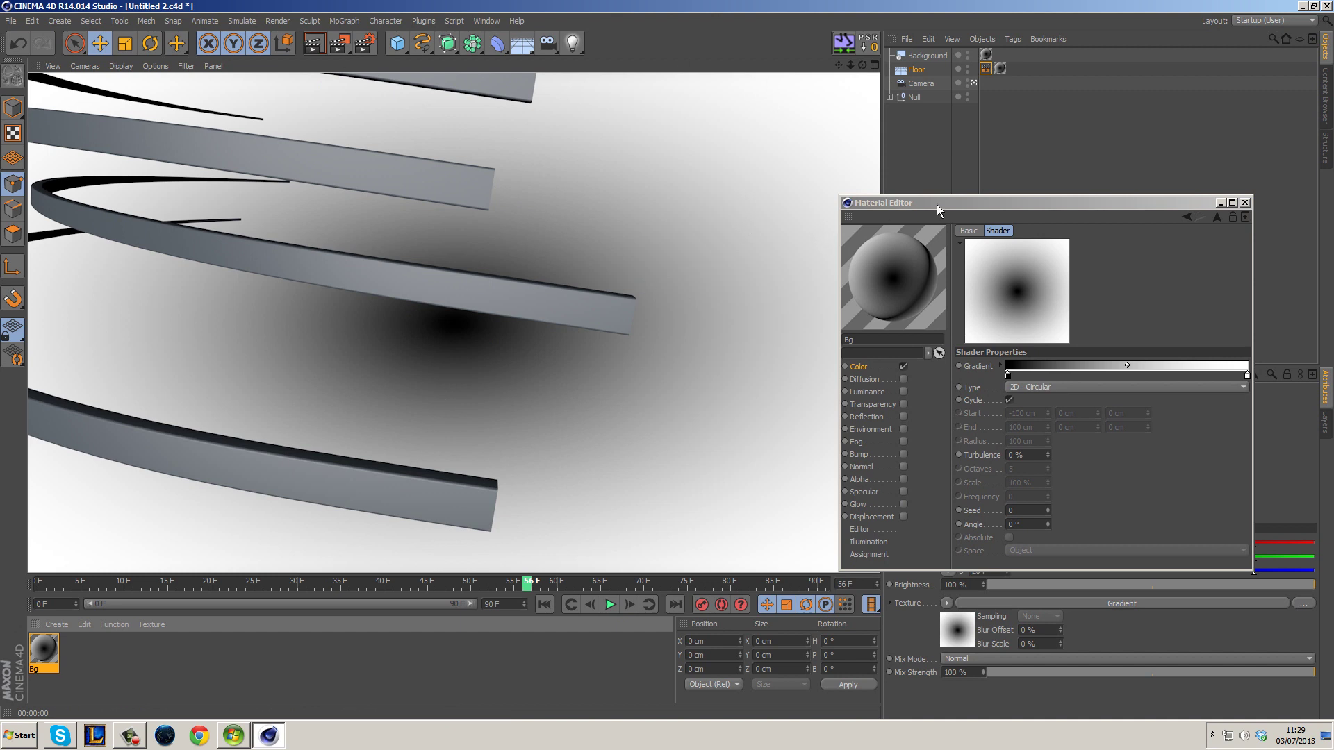
Try the Compositing tag on the Null with a render, then move it back to the Floor
left_click_drag(978, 75, 915, 98)
left_click(313, 44)
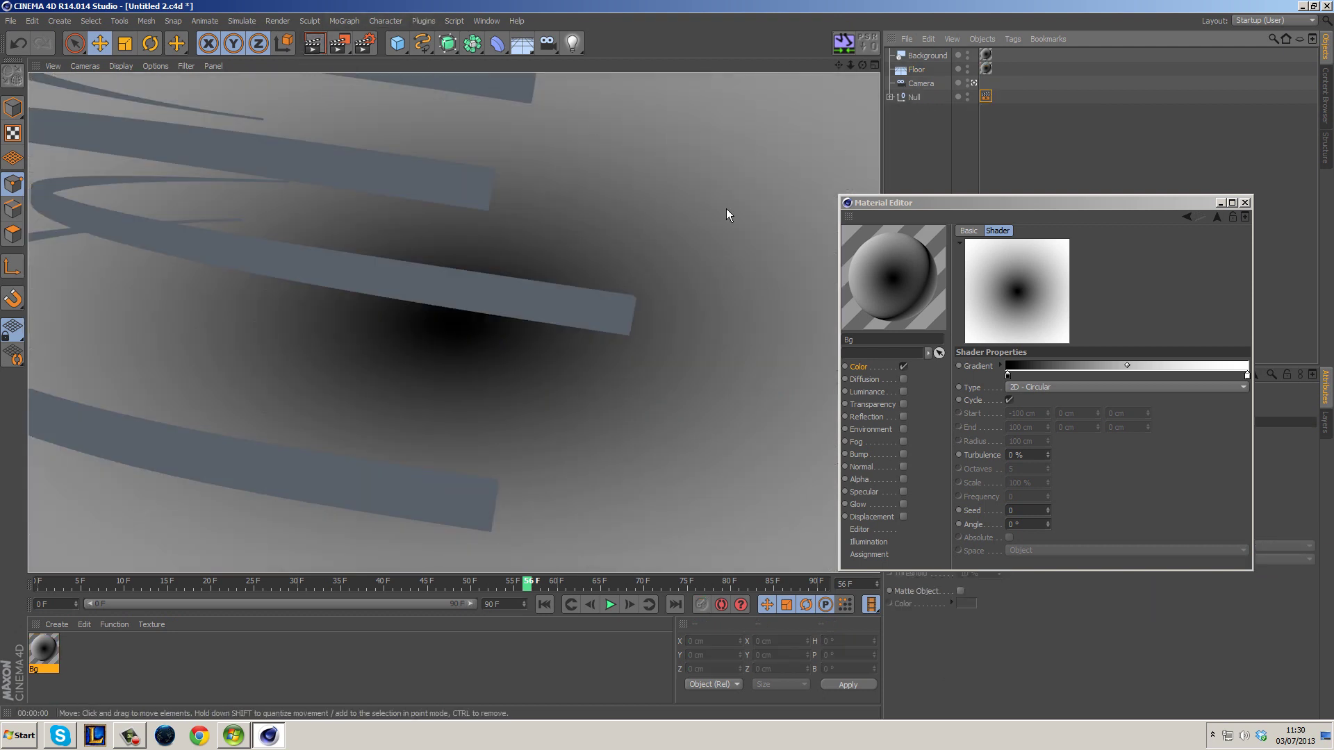
left_click_drag(986, 96, 924, 74)
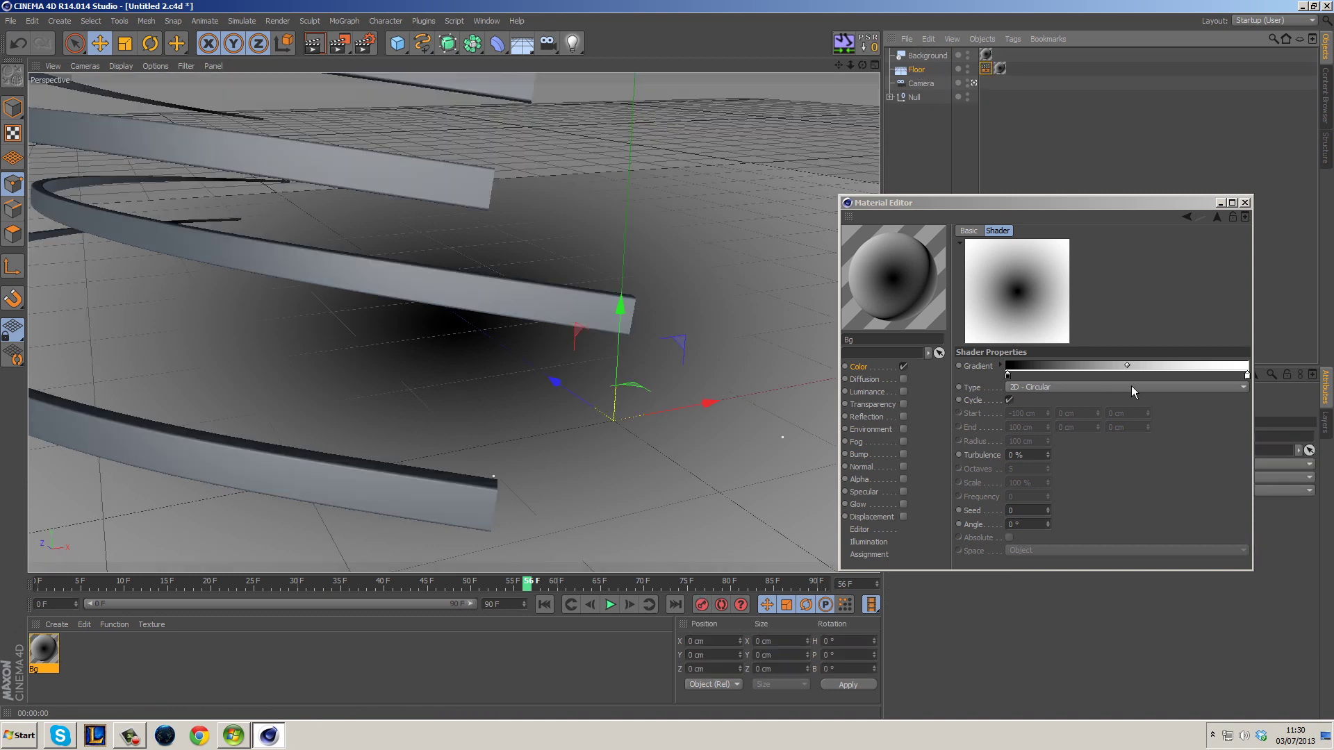
Reposition the first gradient knot and change it from white to light grey (184)
mouse_move(1009, 375)
left_mouse_down()
mouse_move(1191, 375)
mouse_move(999, 379)
mouse_move(1012, 378)
left_mouse_up()
double_click(1008, 375)
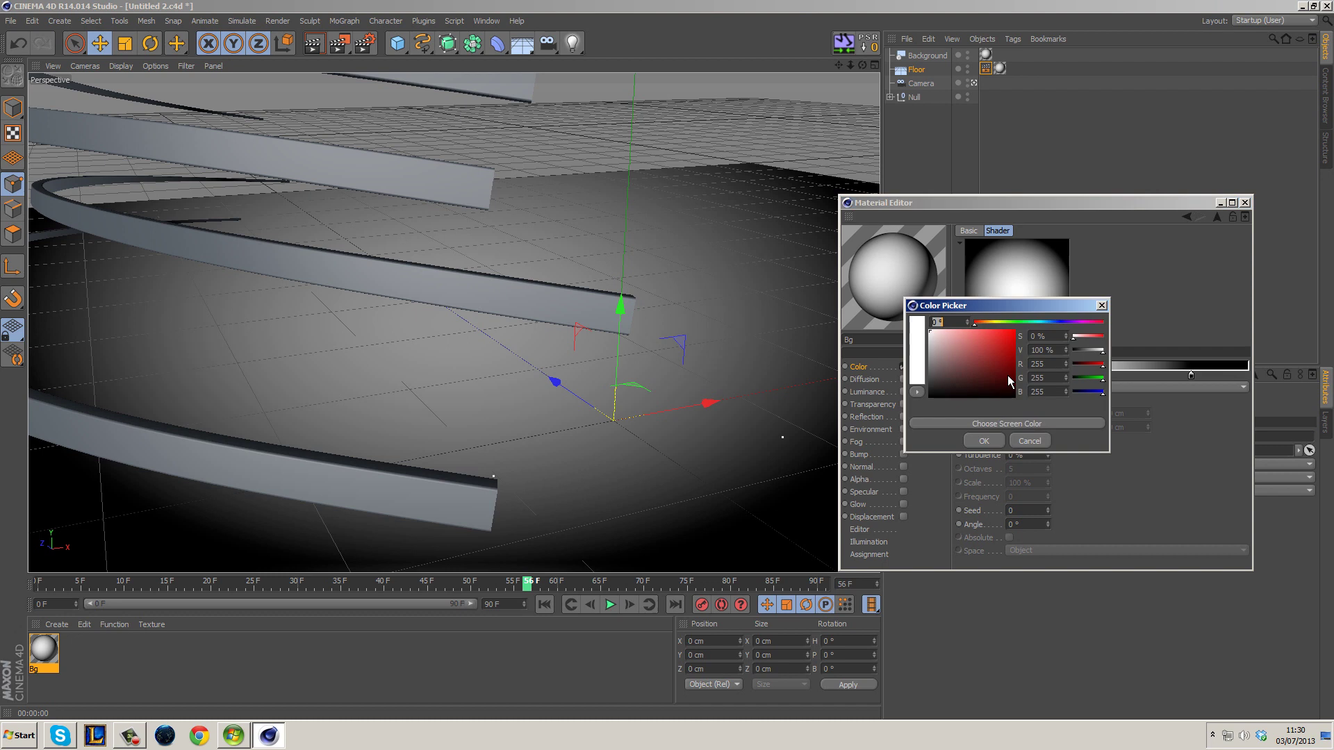
left_click(928, 336)
left_click_drag(923, 336, 918, 345)
left_click(984, 441)
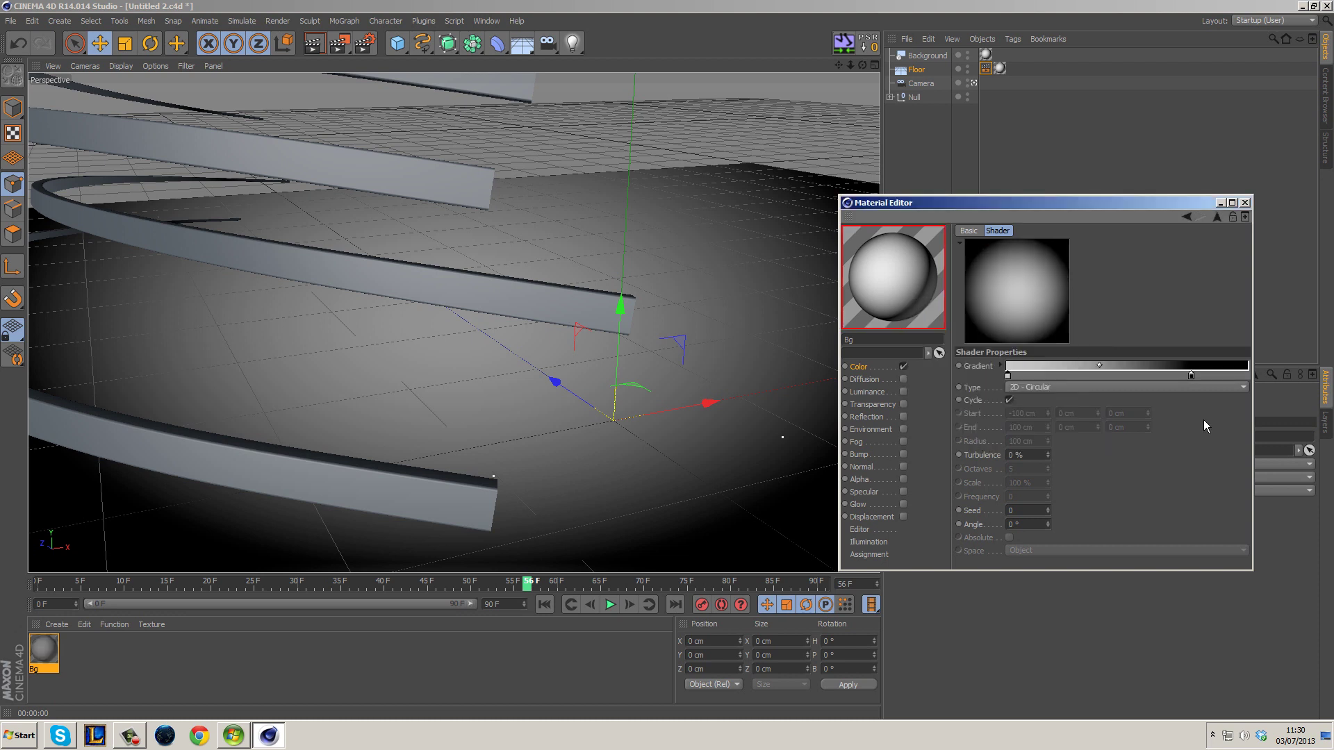
Move the dark gradient knot, lighten it to mid grey (130), and render the pale backdrop
left_click_drag(1191, 376, 1247, 376)
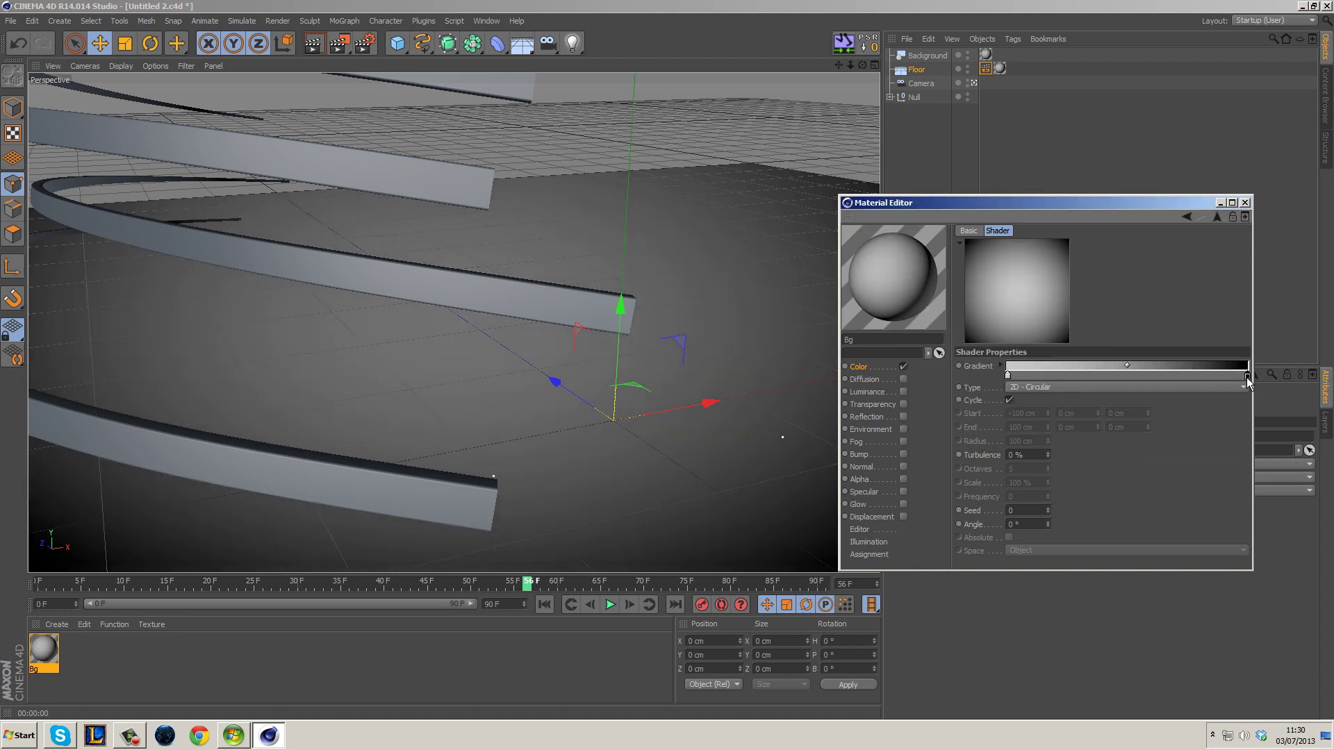
double_click(1248, 376)
left_click_drag(1169, 393, 1135, 365)
left_click(1206, 443)
left_click_drag(1248, 376, 1207, 376)
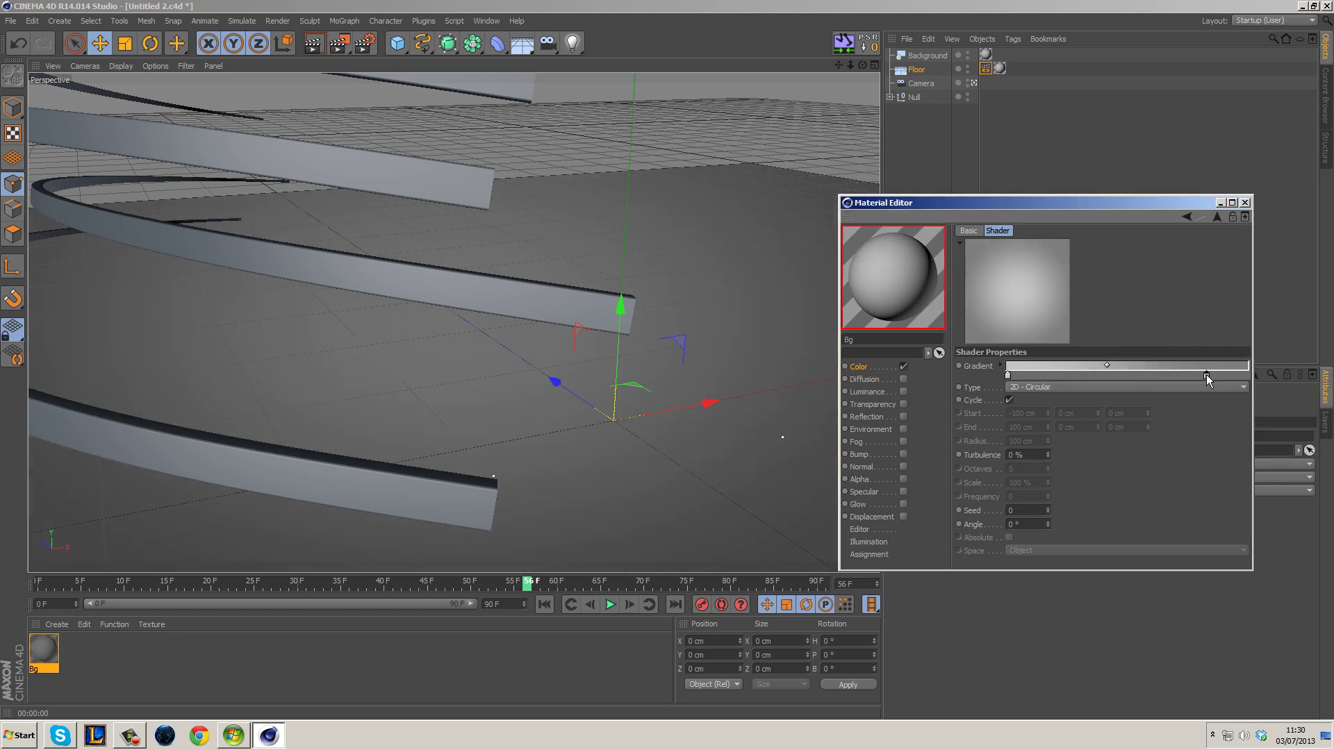
left_click(1245, 202)
left_click(314, 43)
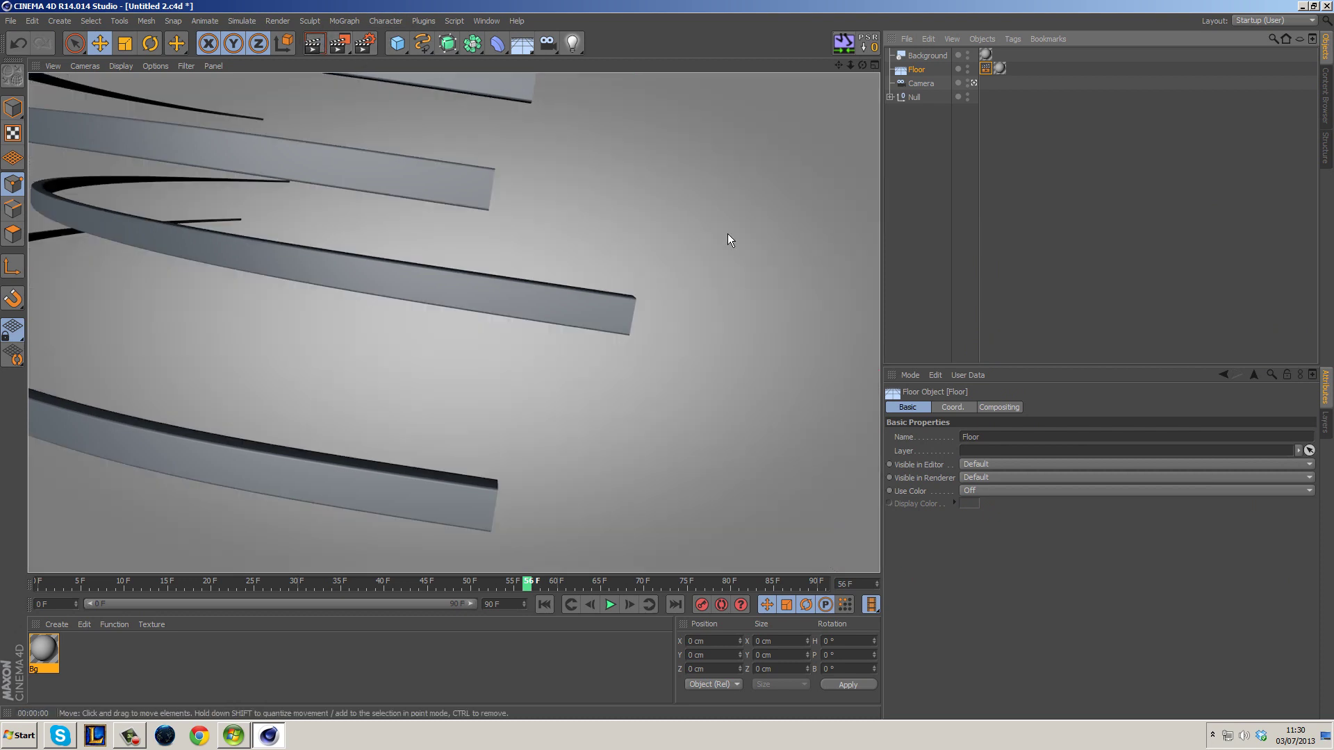
Add a Protection tag to the Camera and confirm it no longer moves when dragged
left_click(929, 157)
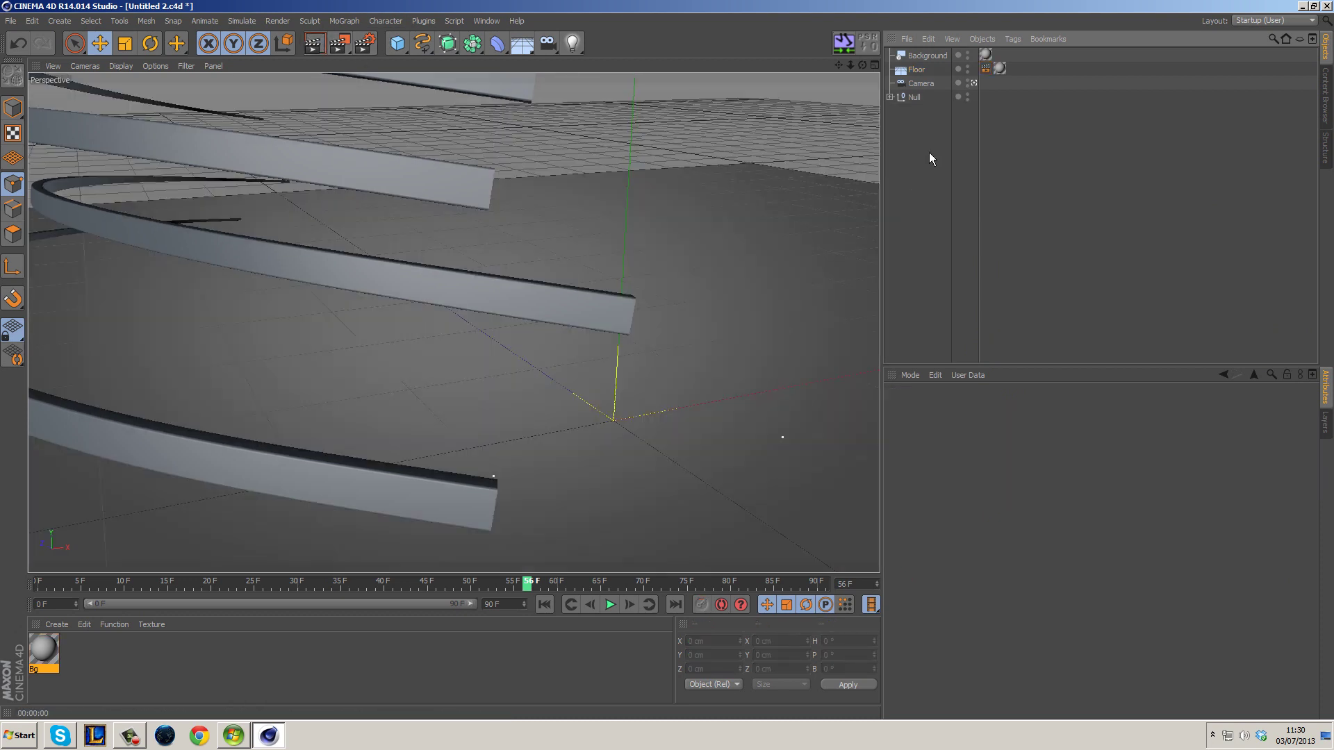
left_click(974, 83)
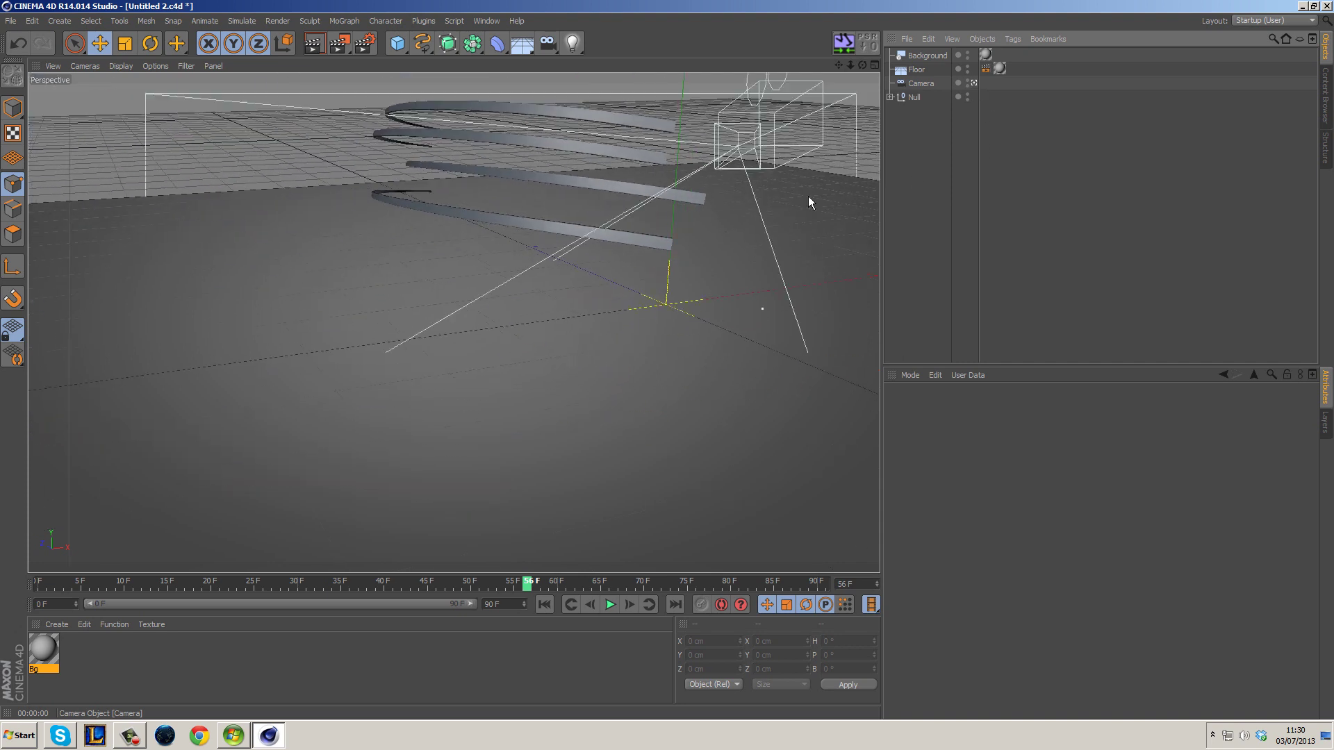
left_click(930, 84)
right_click(919, 82)
mouse_move(935, 88)
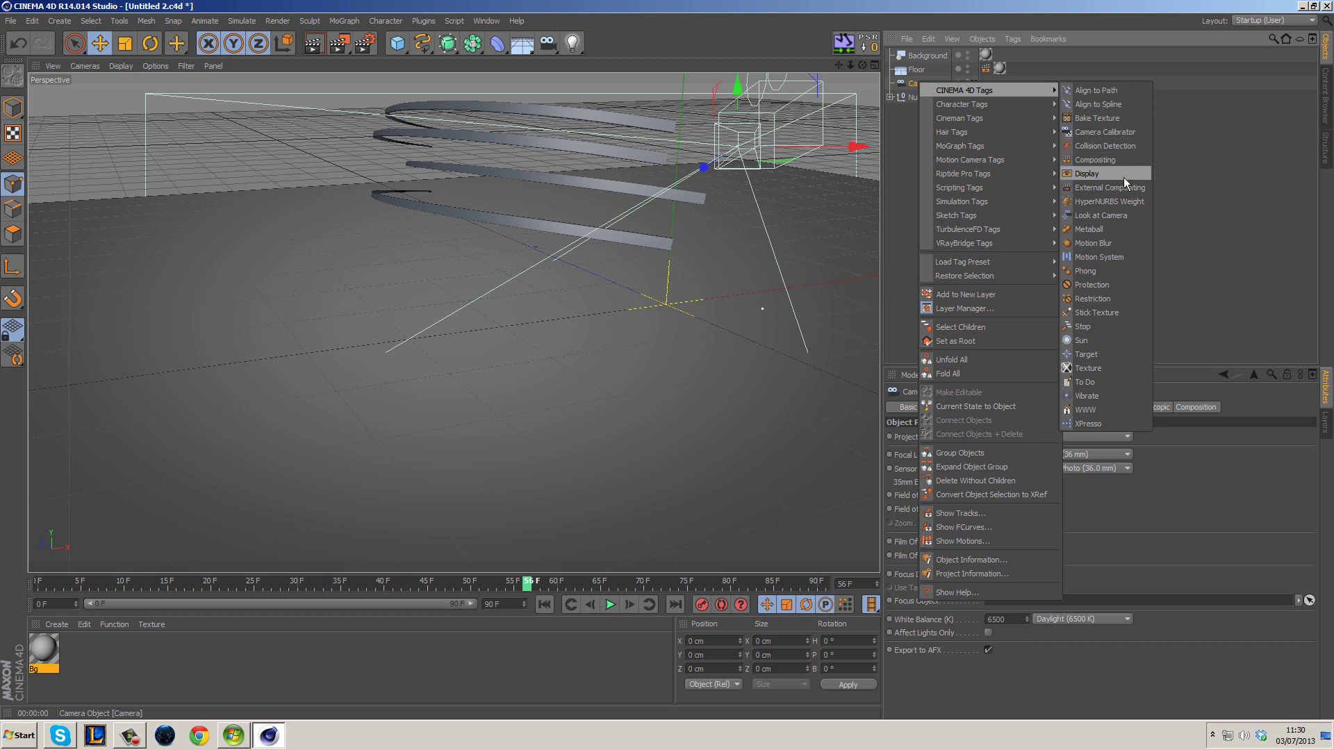
left_click(1114, 281)
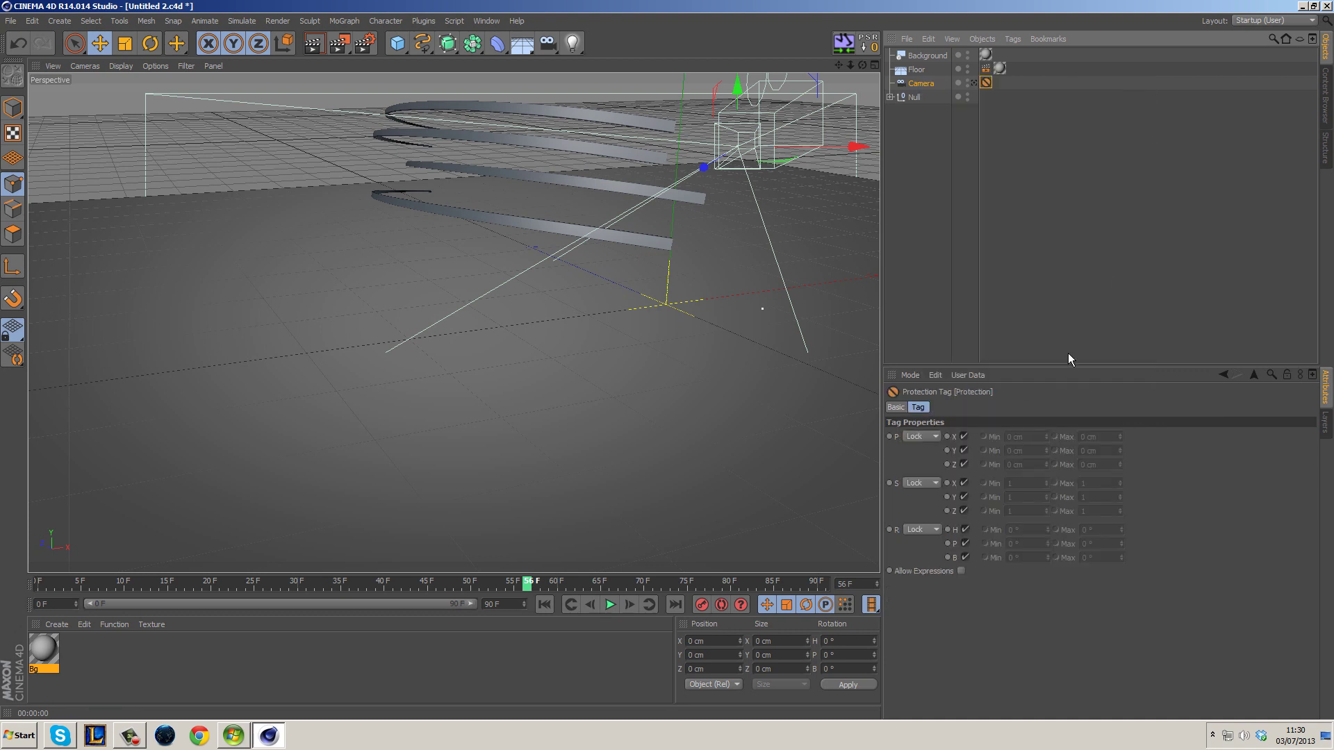
left_click_drag(855, 146, 725, 146)
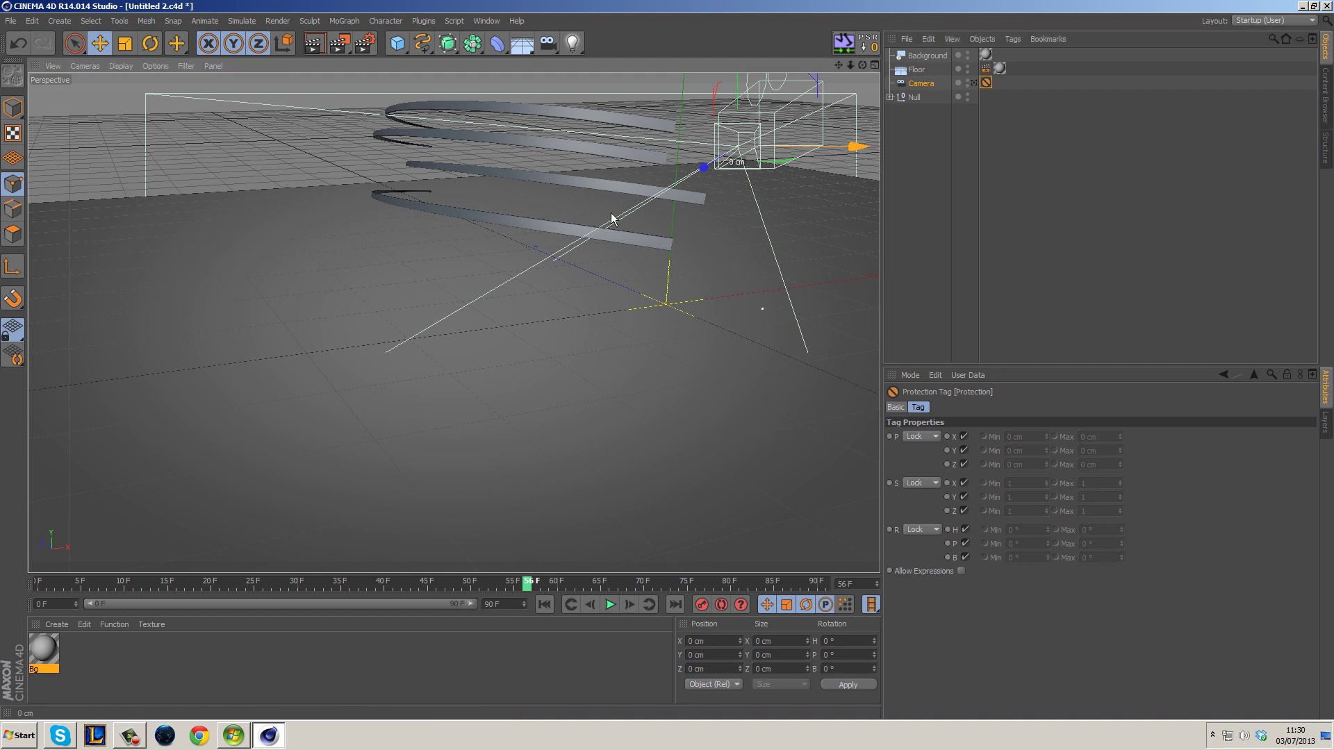
Toggle the camera view on and off, ending in the editor view
left_click(974, 82)
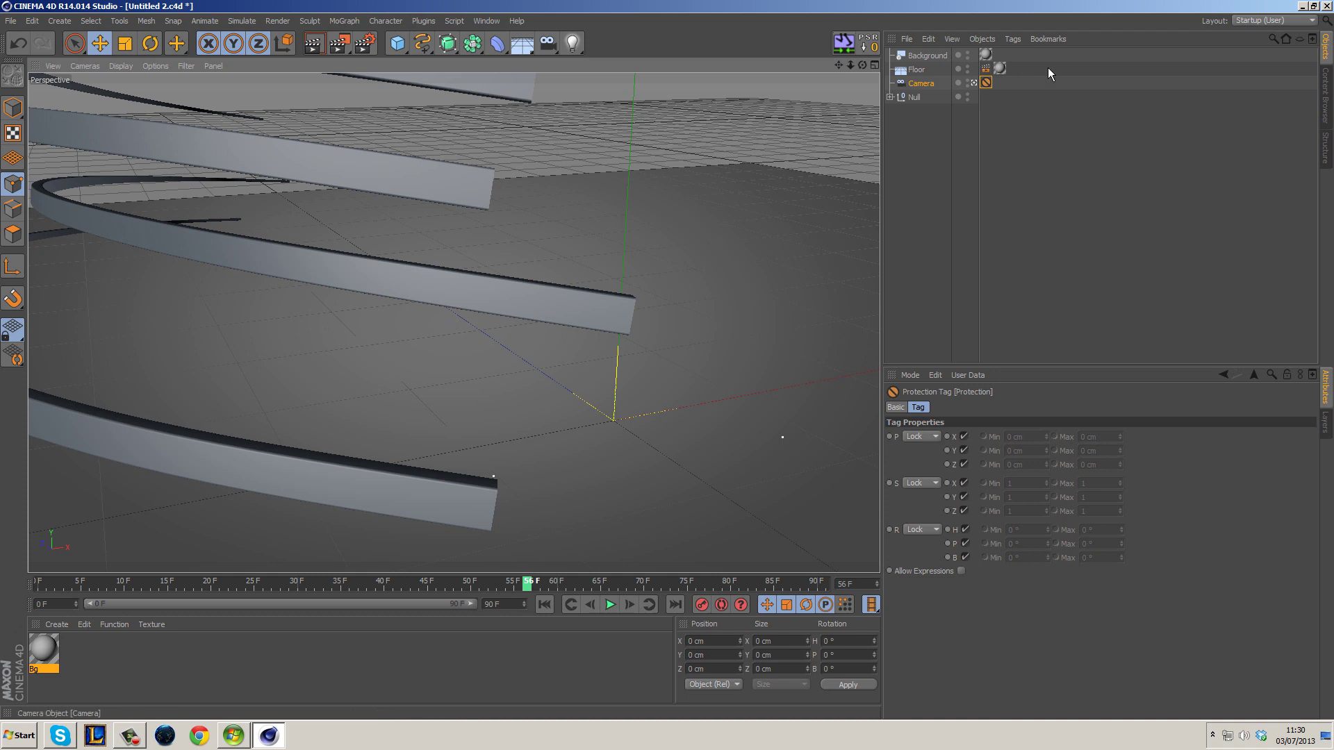
left_click(973, 83)
left_click(974, 82)
left_click(935, 134)
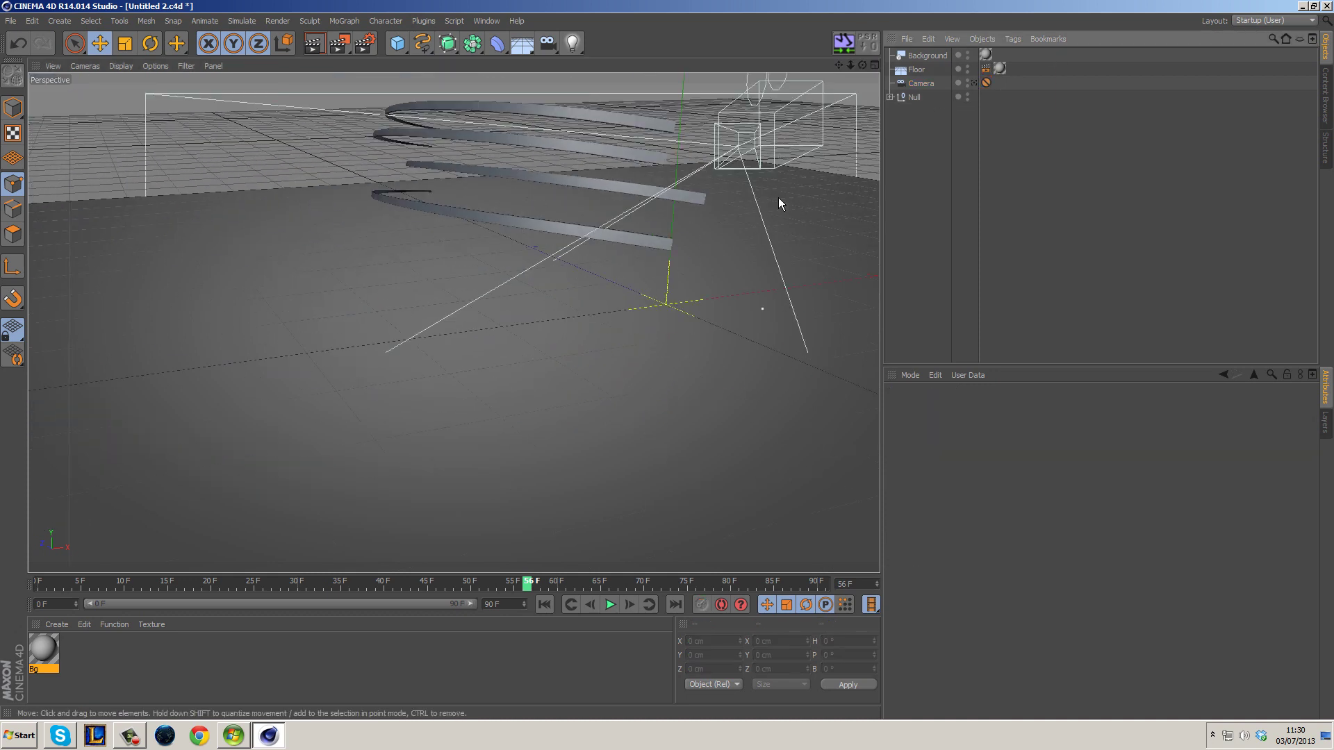
Merge OverheadSoftbox.c4d from the Content Browser's Presets > HDRI Light Kit into the scene
left_click(1329, 89)
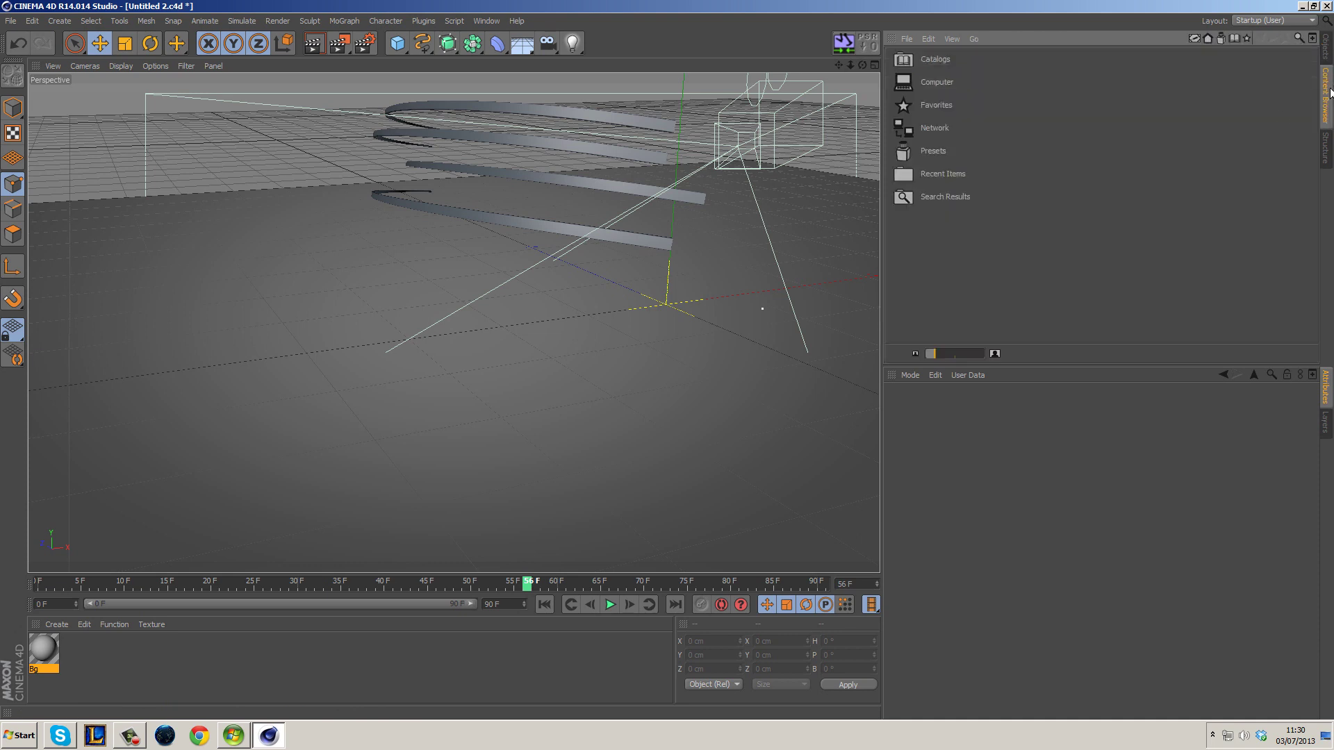
double_click(932, 152)
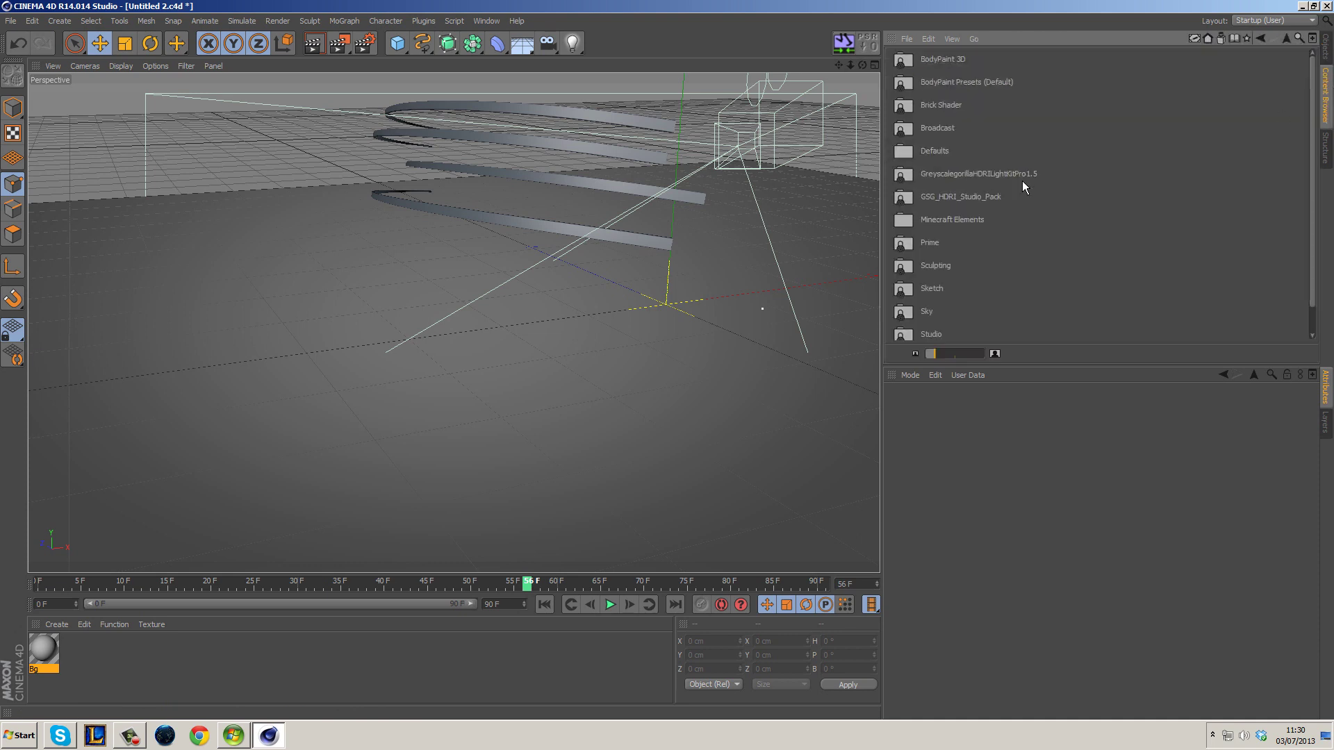
double_click(957, 173)
left_click(1127, 248)
scroll(1130, 249, "down", 2)
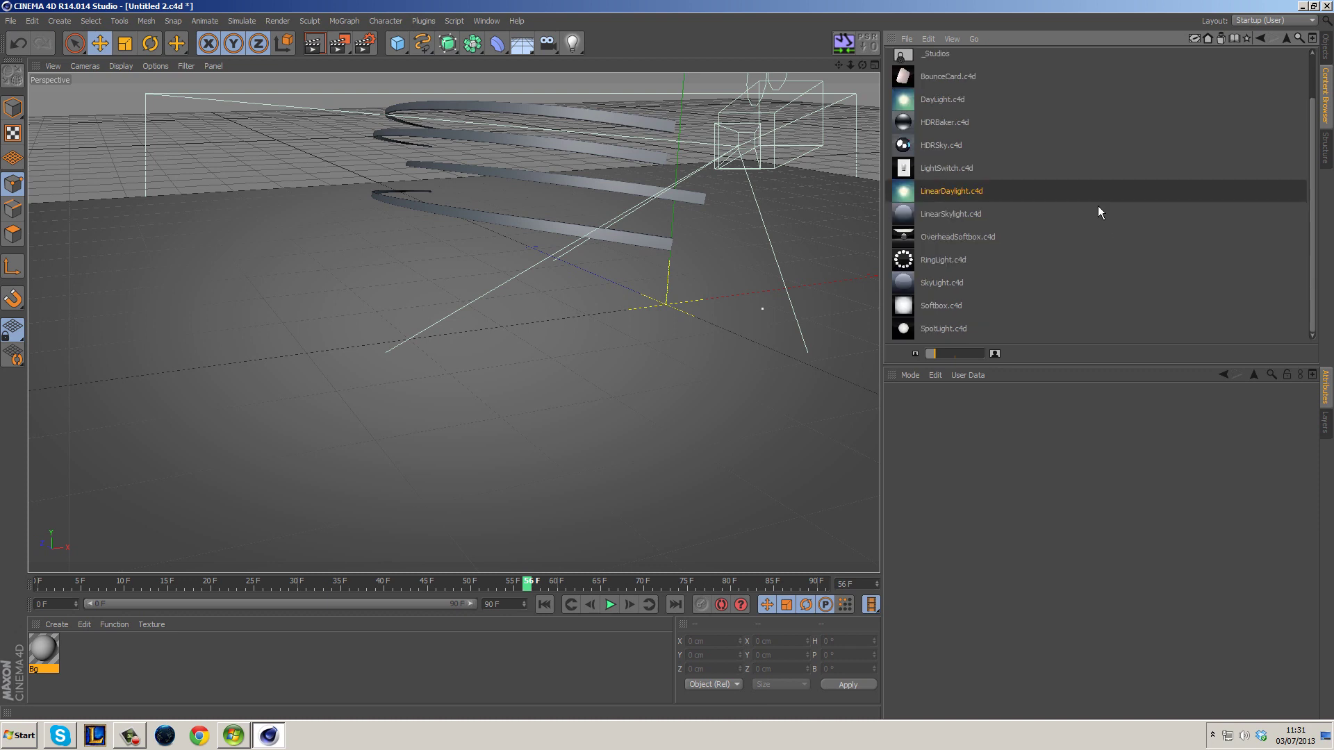
double_click(958, 237)
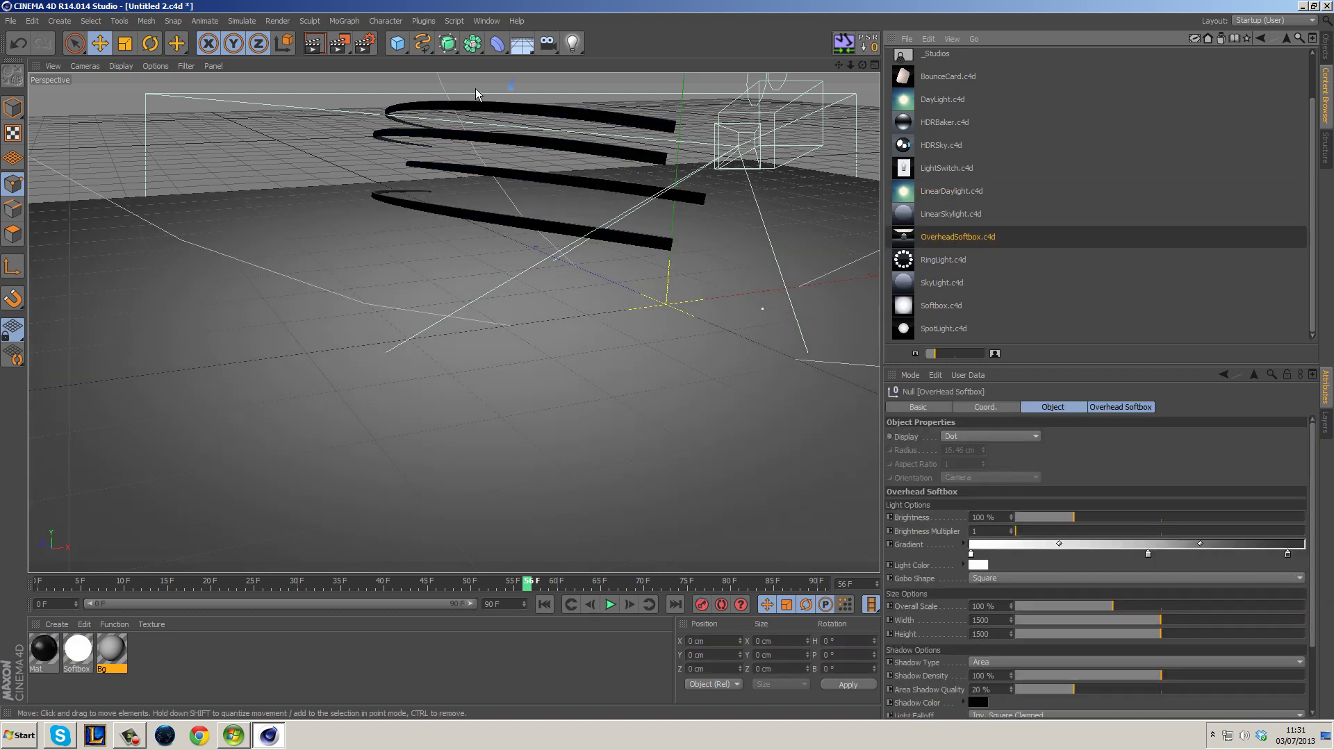
Look through the scene camera and preview-render the softbox lighting
left_click(1326, 50)
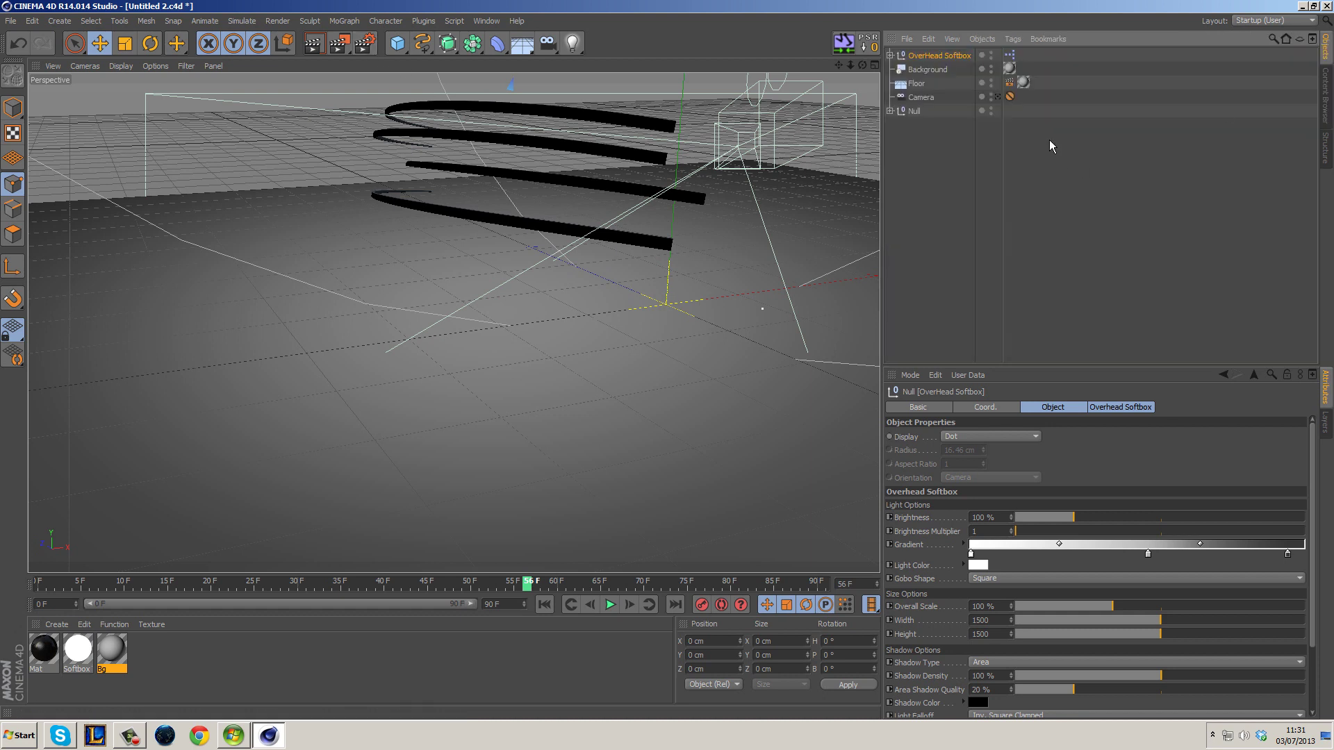
left_click(999, 97)
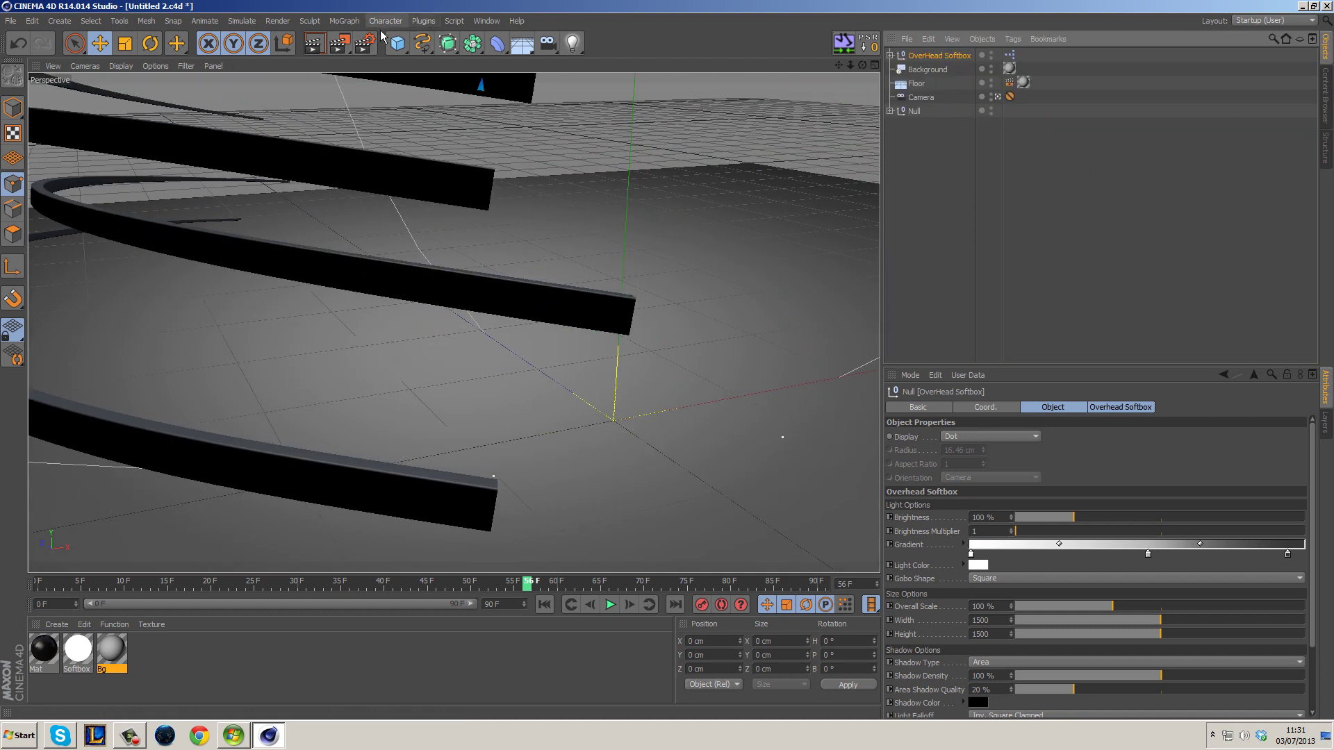
left_click(312, 44)
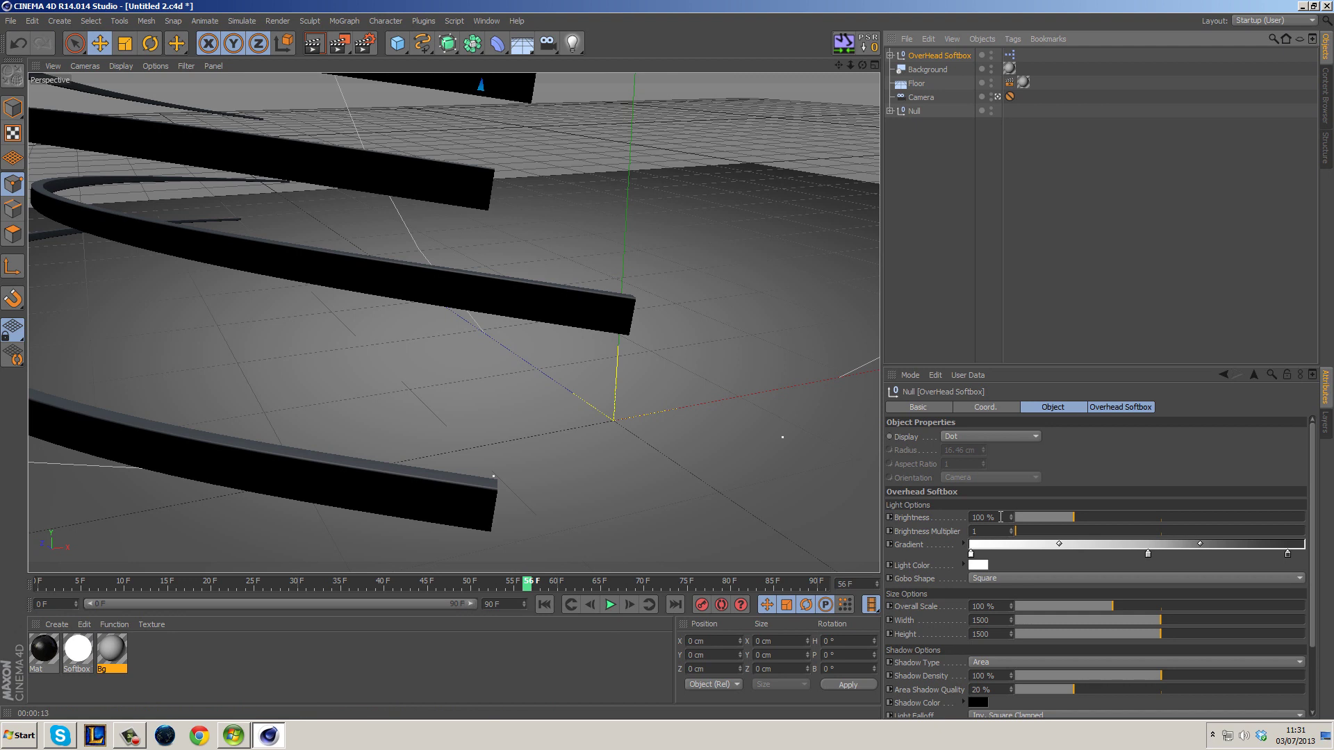
left_click(365, 43)
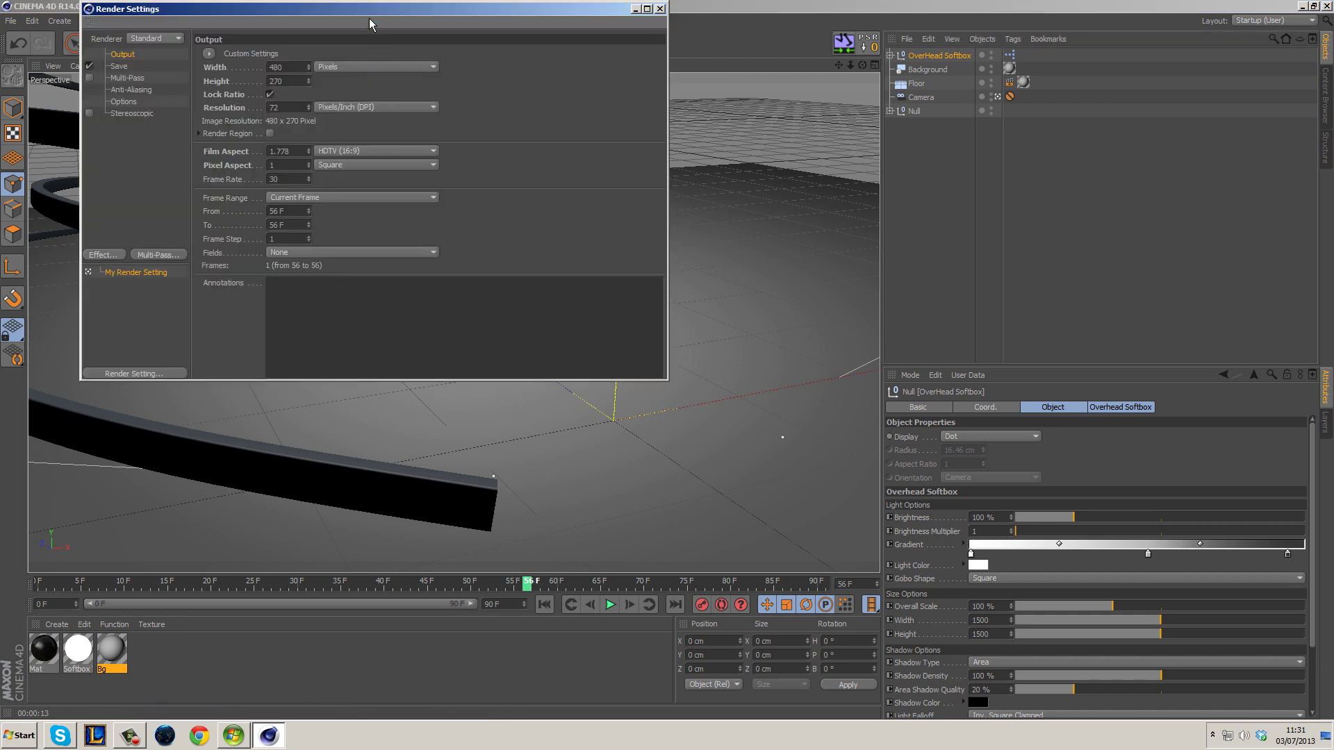
Add the Global Illumination effect with GI Mode set to IR + QMC (Still Image)
left_click_drag(325, 11, 548, 66)
right_click(331, 200)
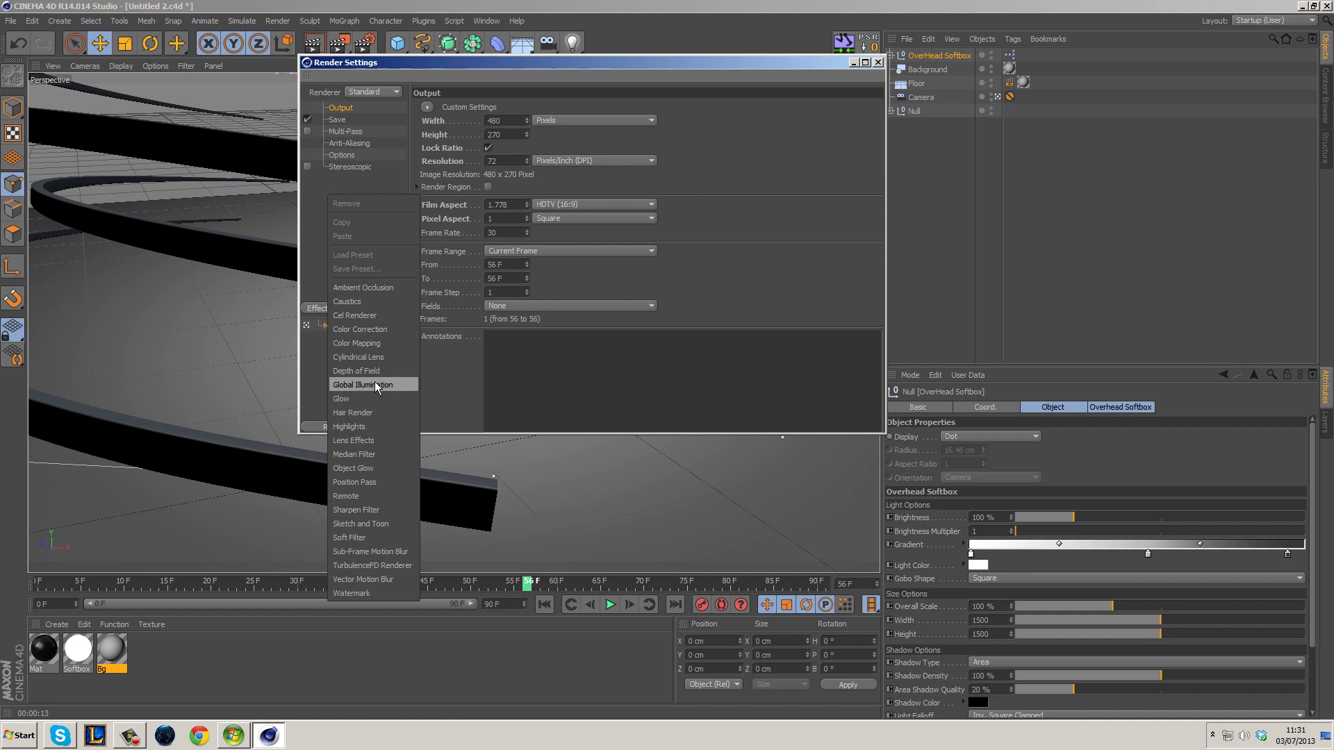
left_click(314, 243)
right_click(338, 198)
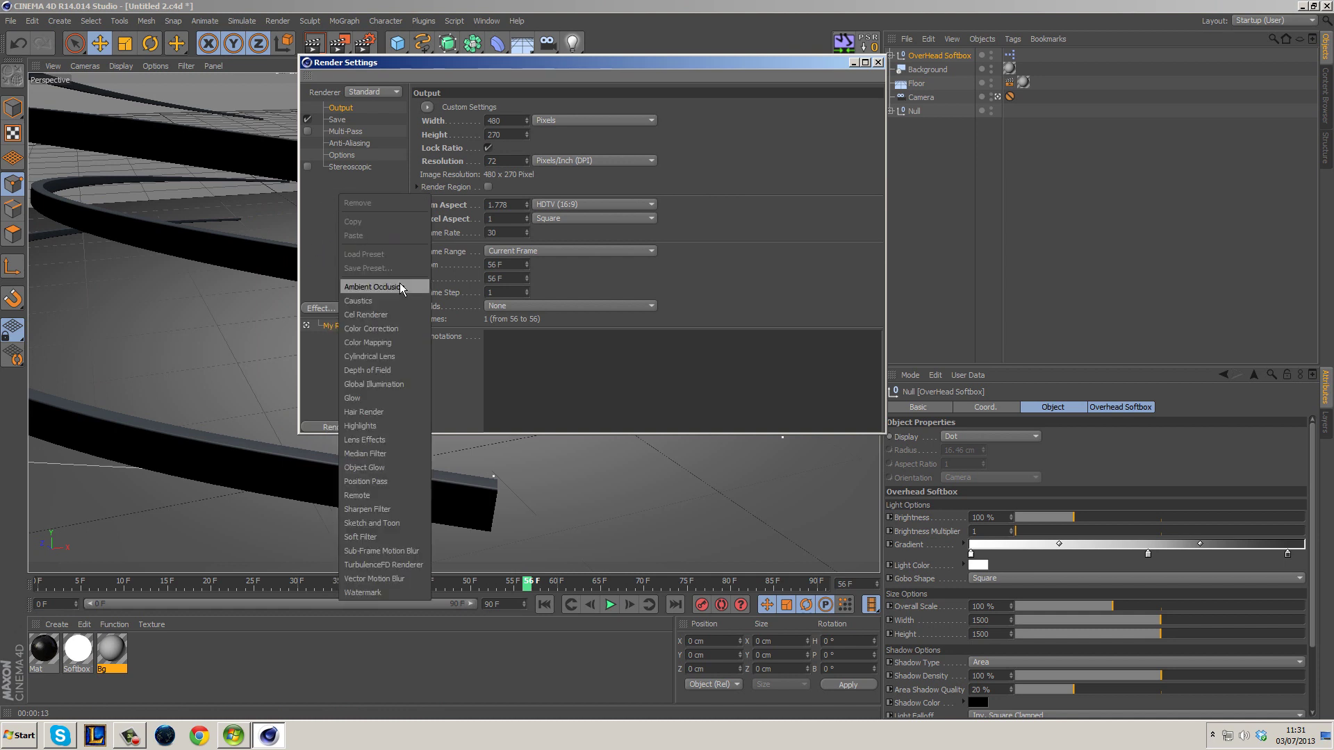
left_click(374, 385)
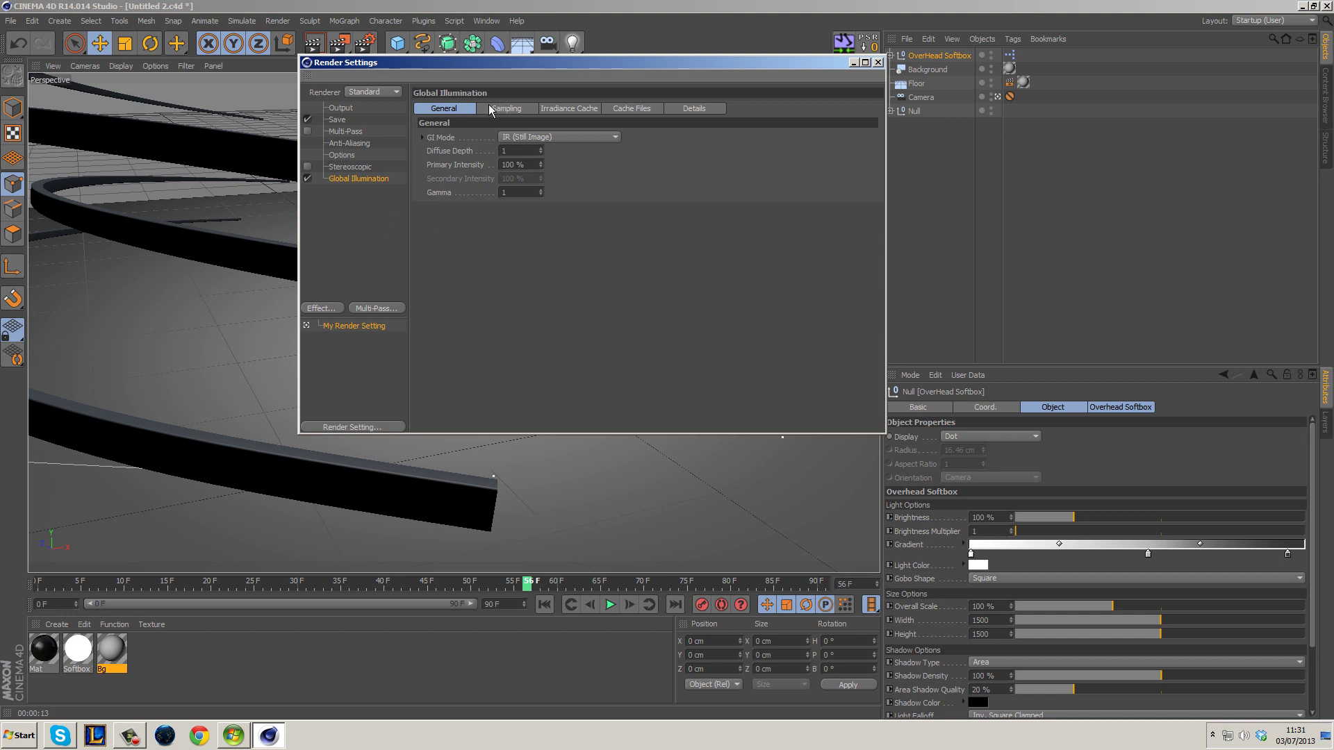
left_click(522, 138)
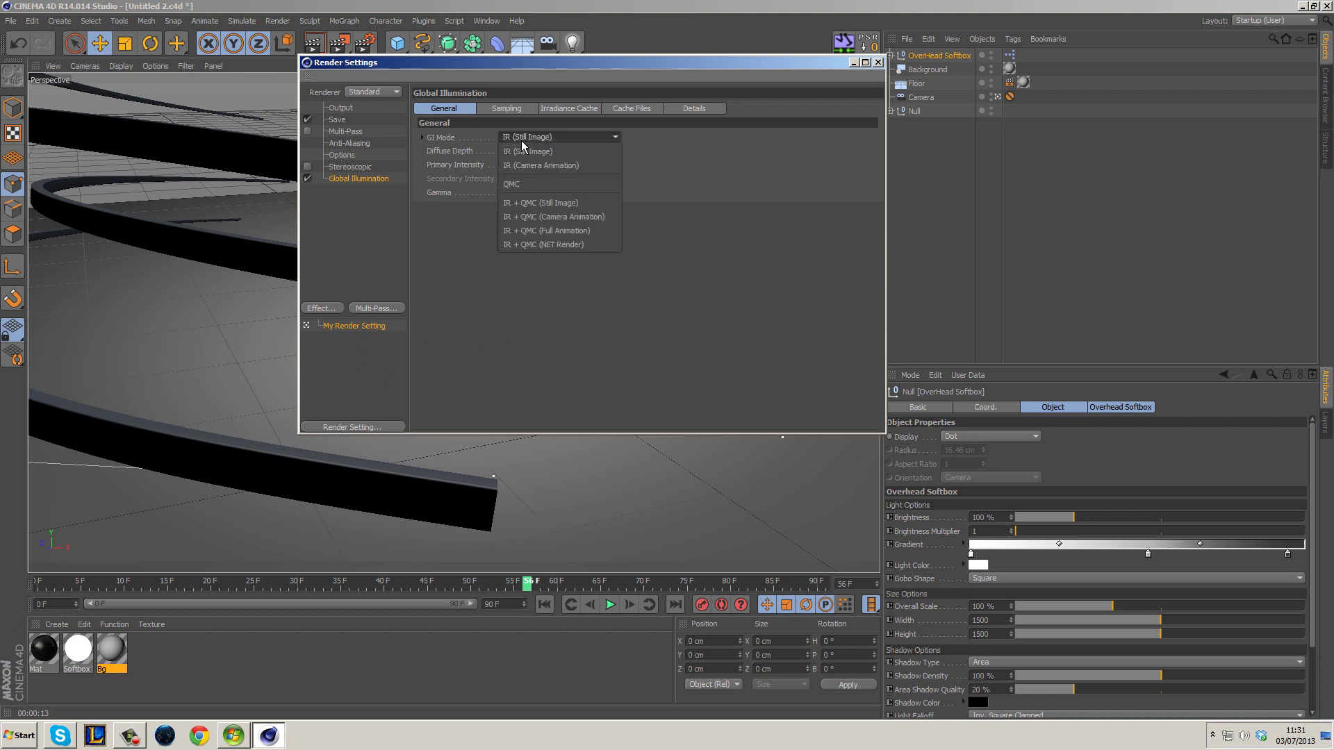
left_click(562, 204)
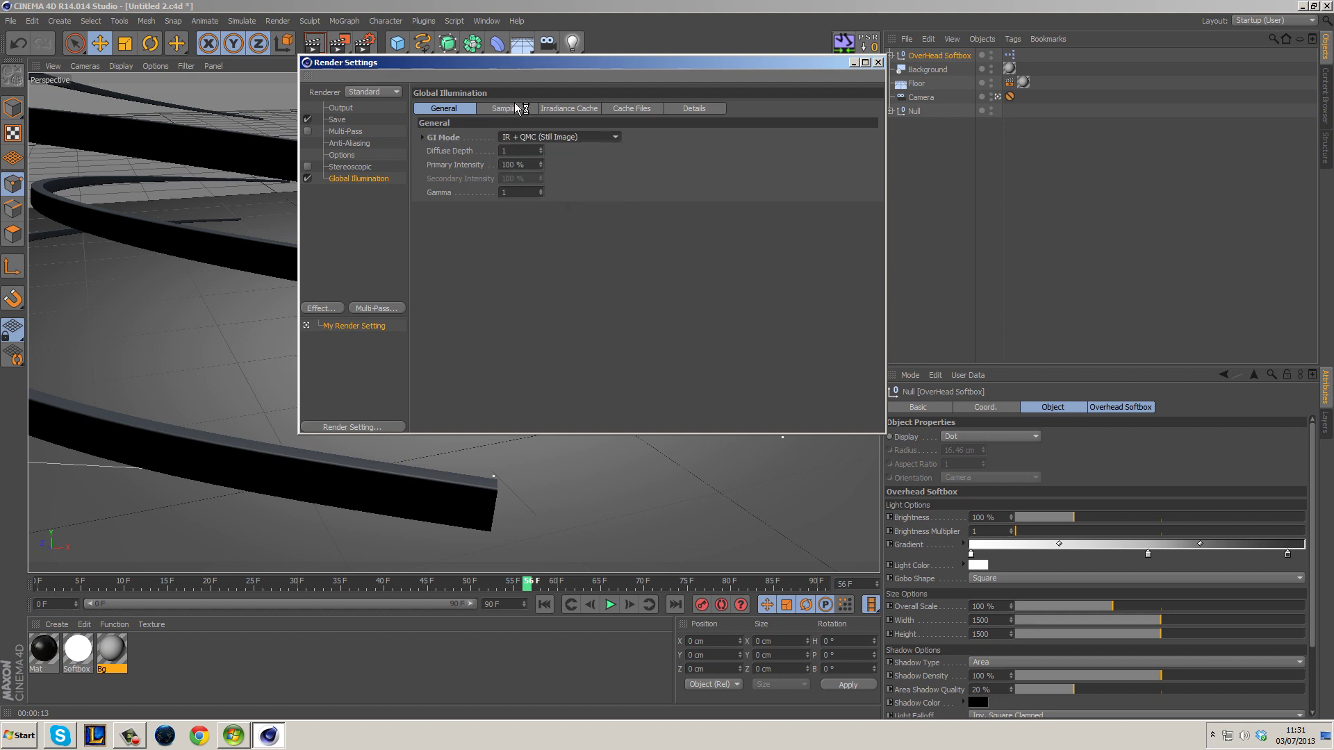
Pick a GI sample quality and set Irradiance Cache Record Density to Low
left_click(515, 108)
left_click(556, 137)
left_click(544, 178)
left_click(566, 110)
left_click(554, 138)
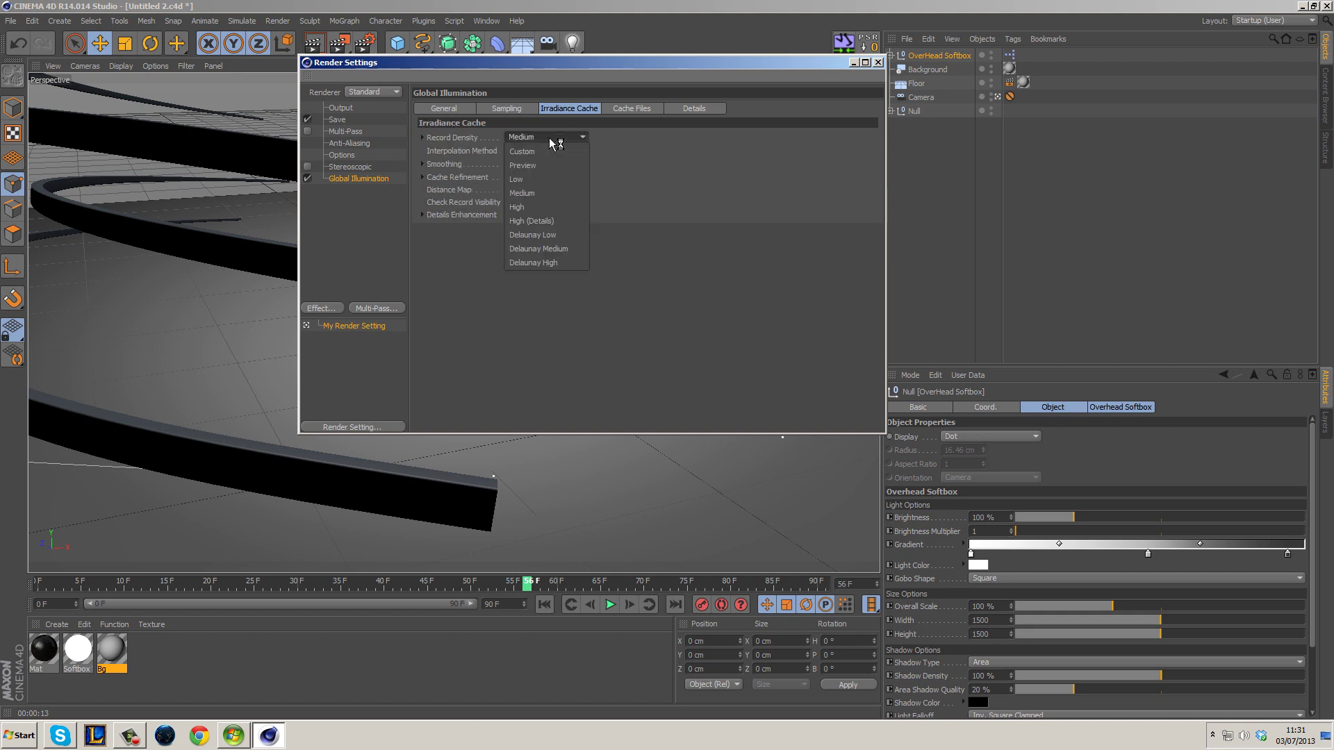
left_click(536, 179)
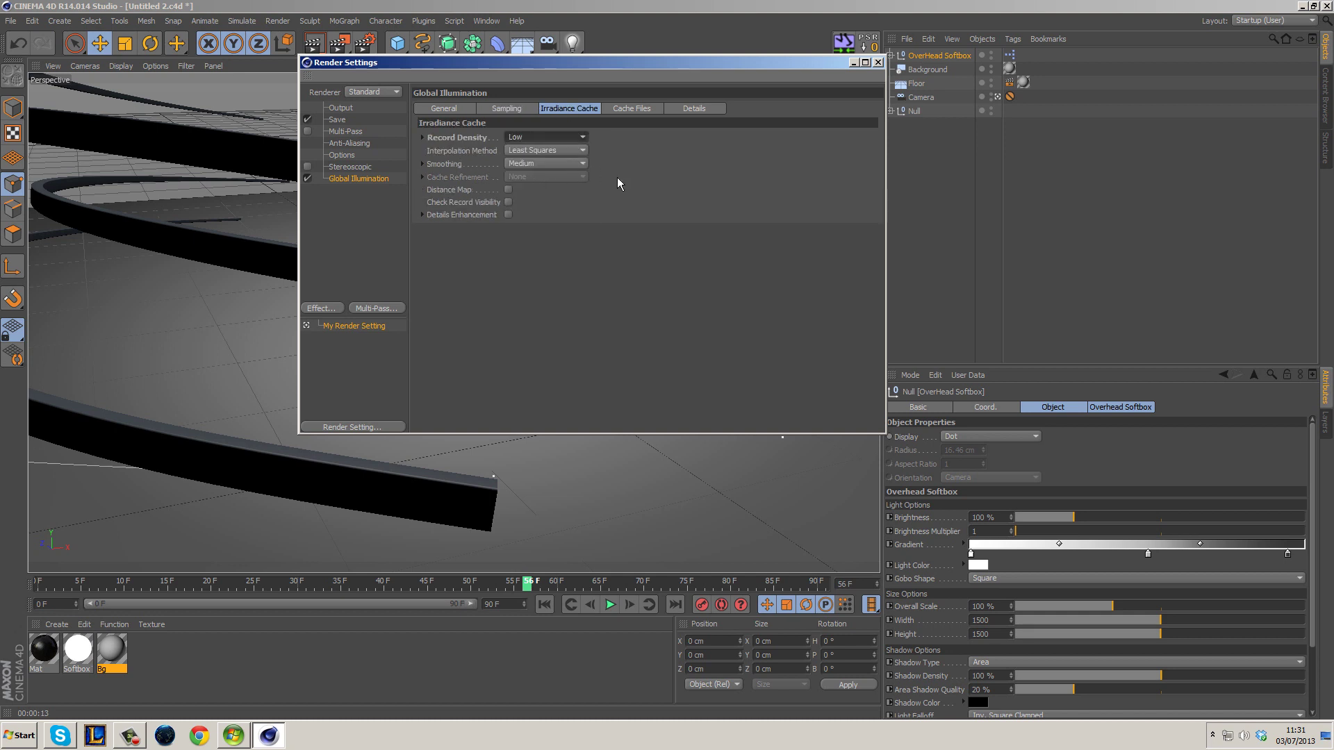
left_click(877, 62)
Render a global illumination preview in the viewport, then return to Render Settings' GI General page
left_click(313, 46)
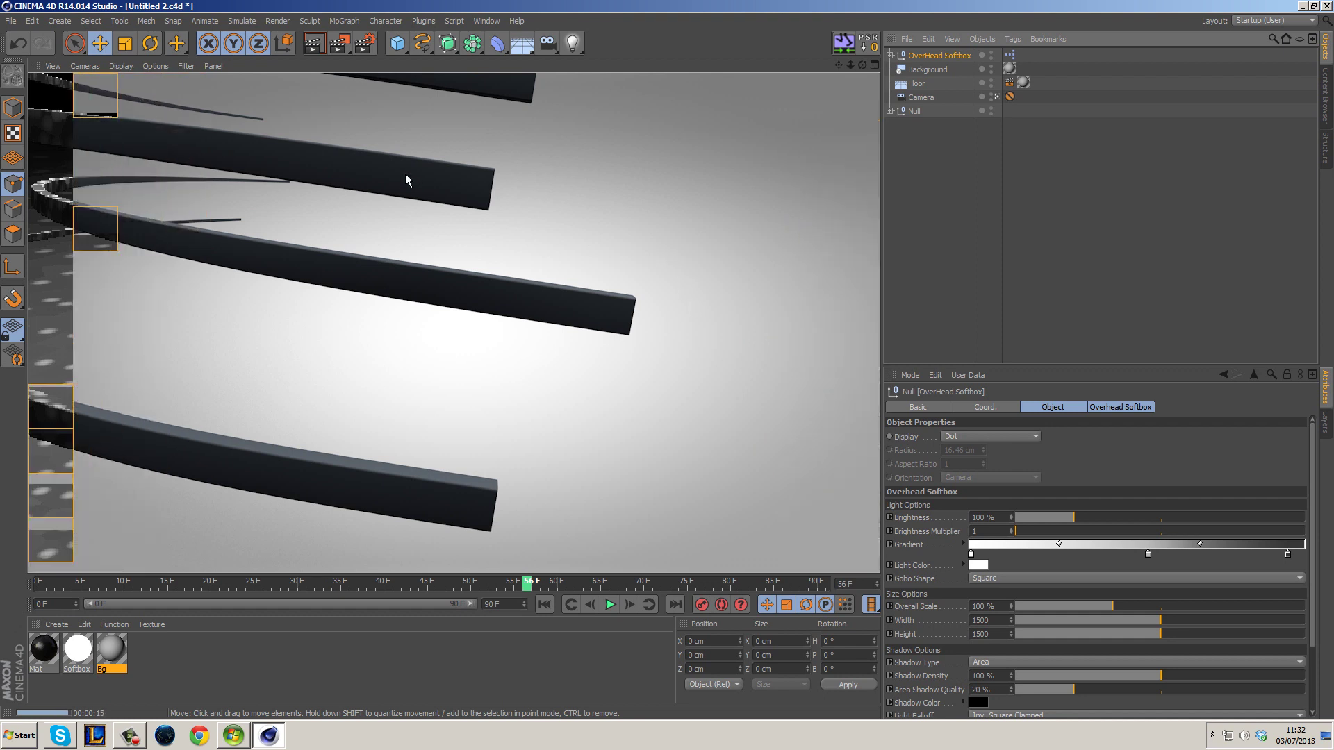
left_click(364, 46)
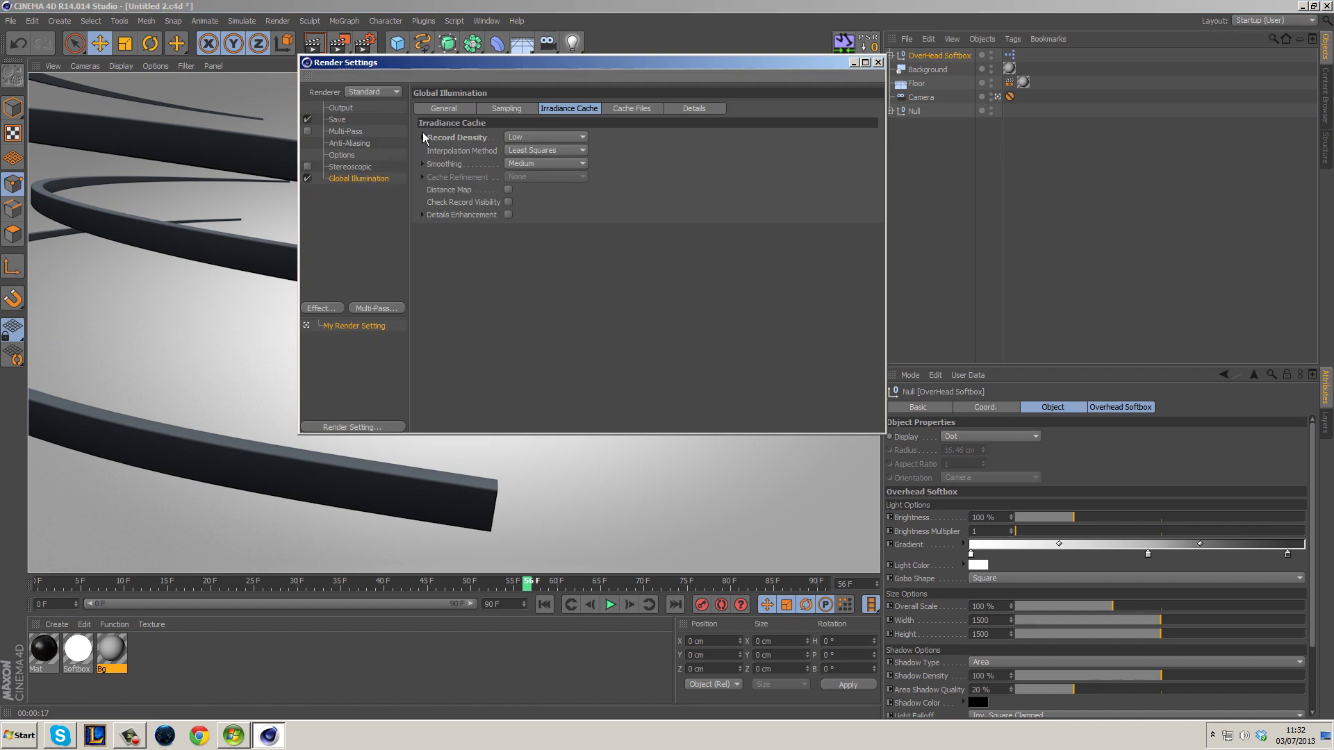
left_click(463, 108)
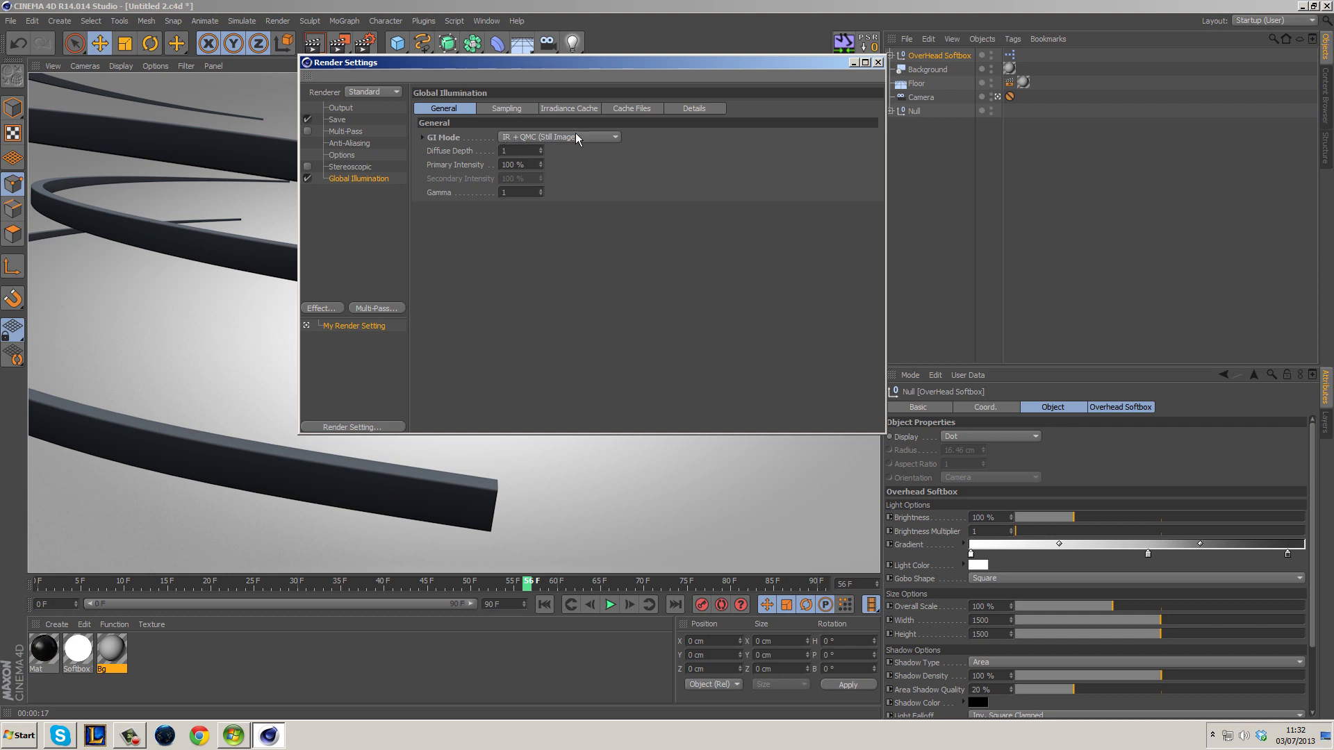
Close Render Settings and create a new material named stripe
left_click(878, 63)
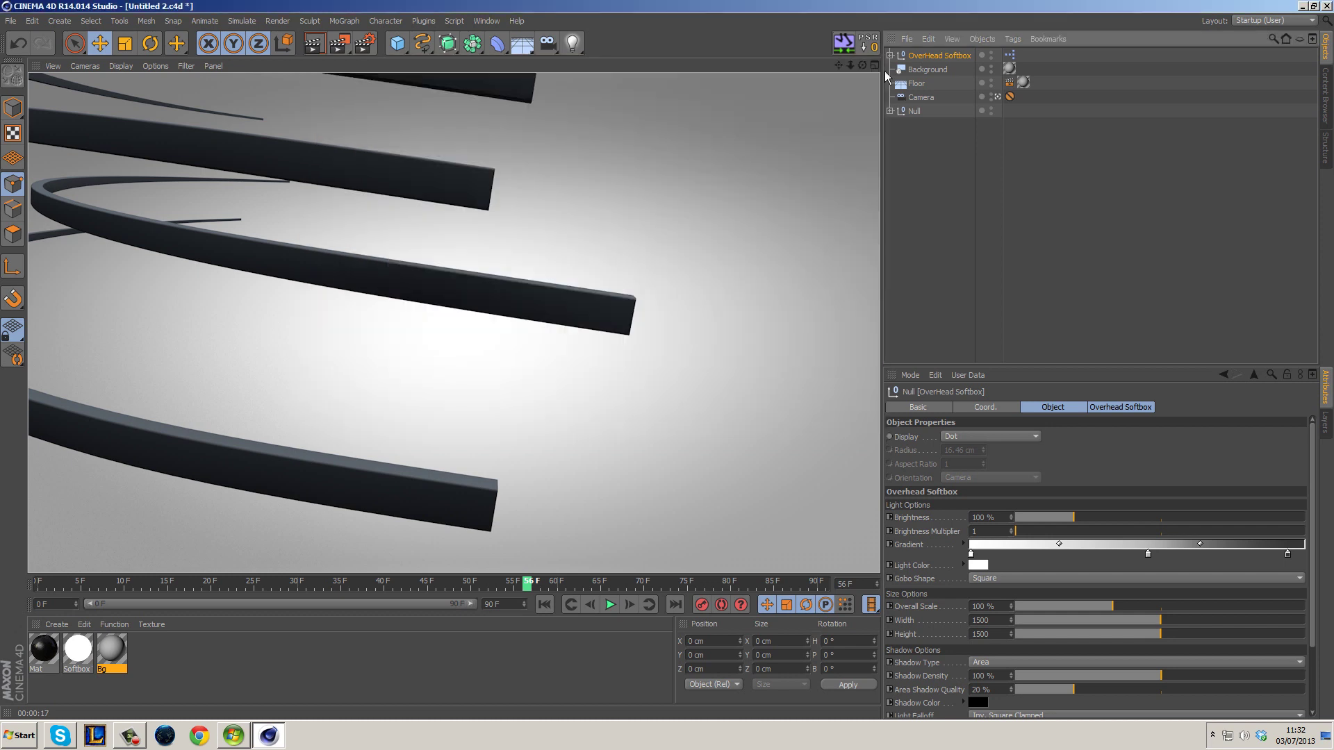
double_click(203, 662)
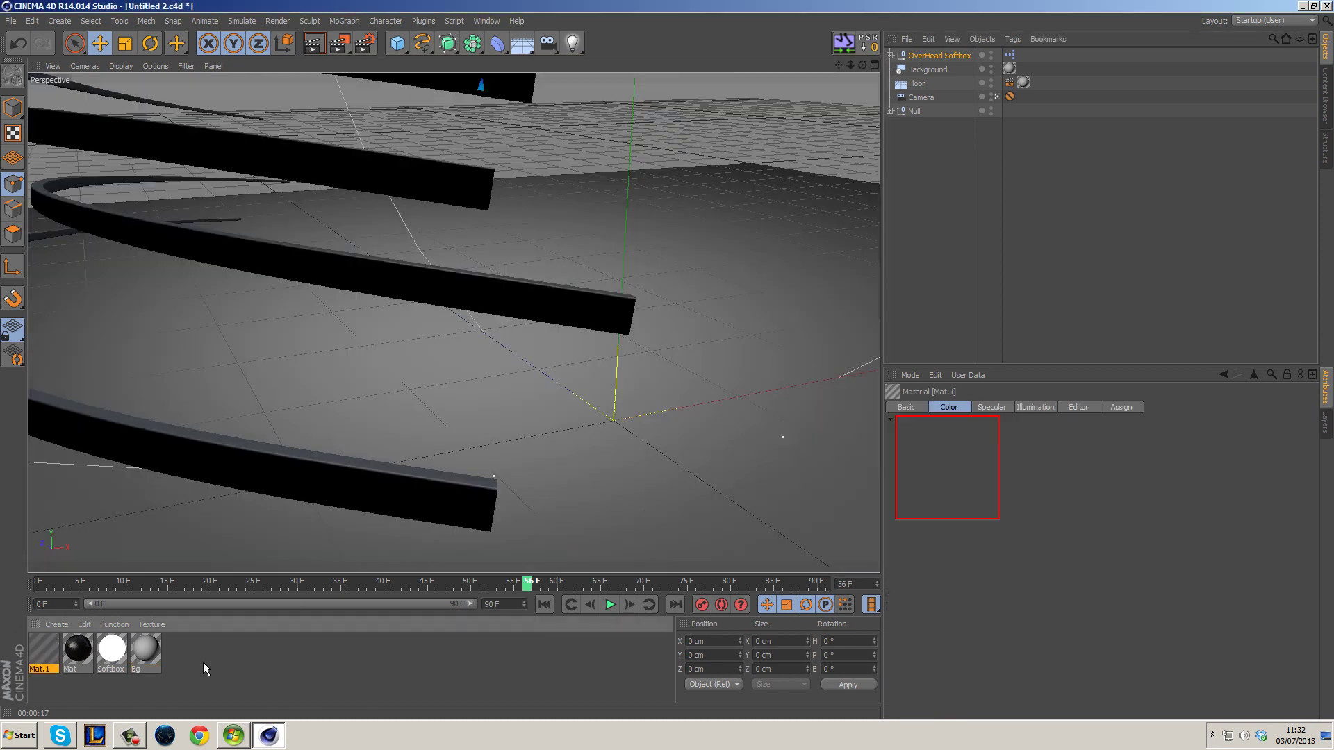
double_click(41, 669)
type("stripe")
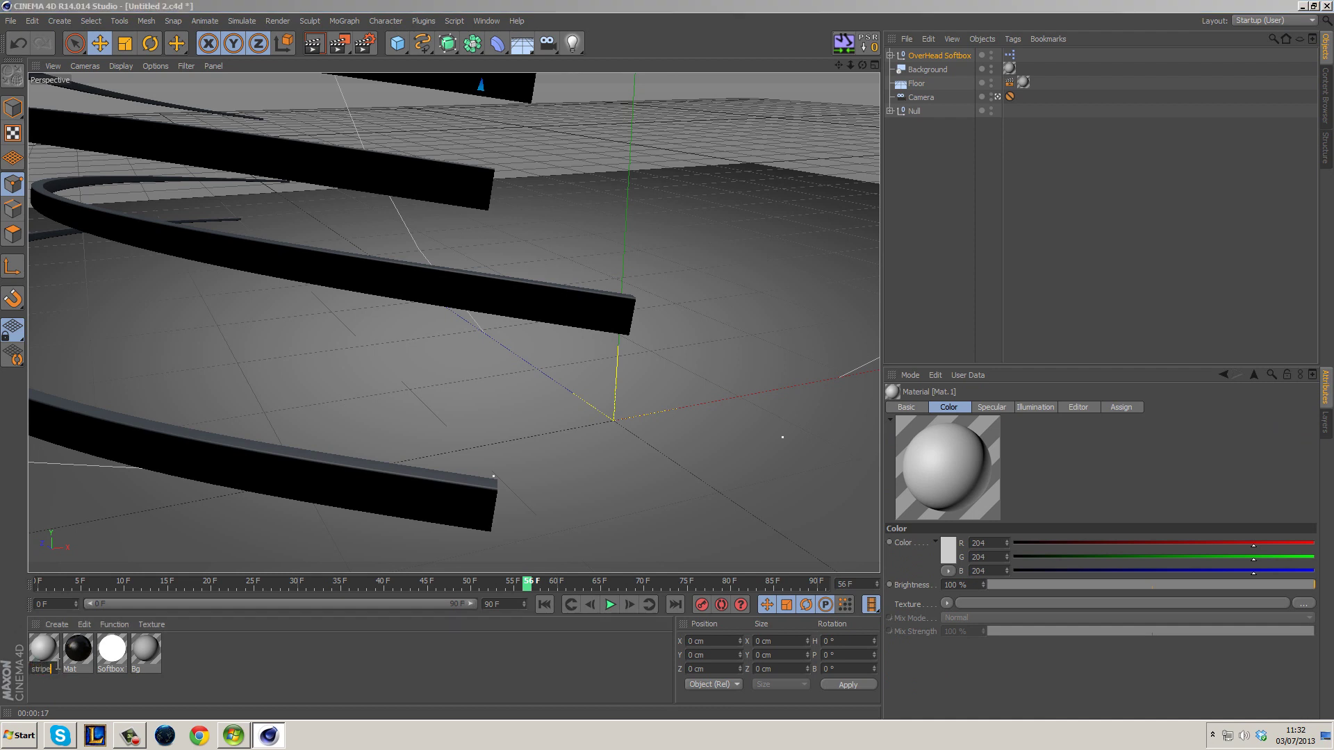
key("Return")
Apply stripe to the Null ribbon and preview it in an Interactive Render Region
left_click_drag(59, 668, 916, 112)
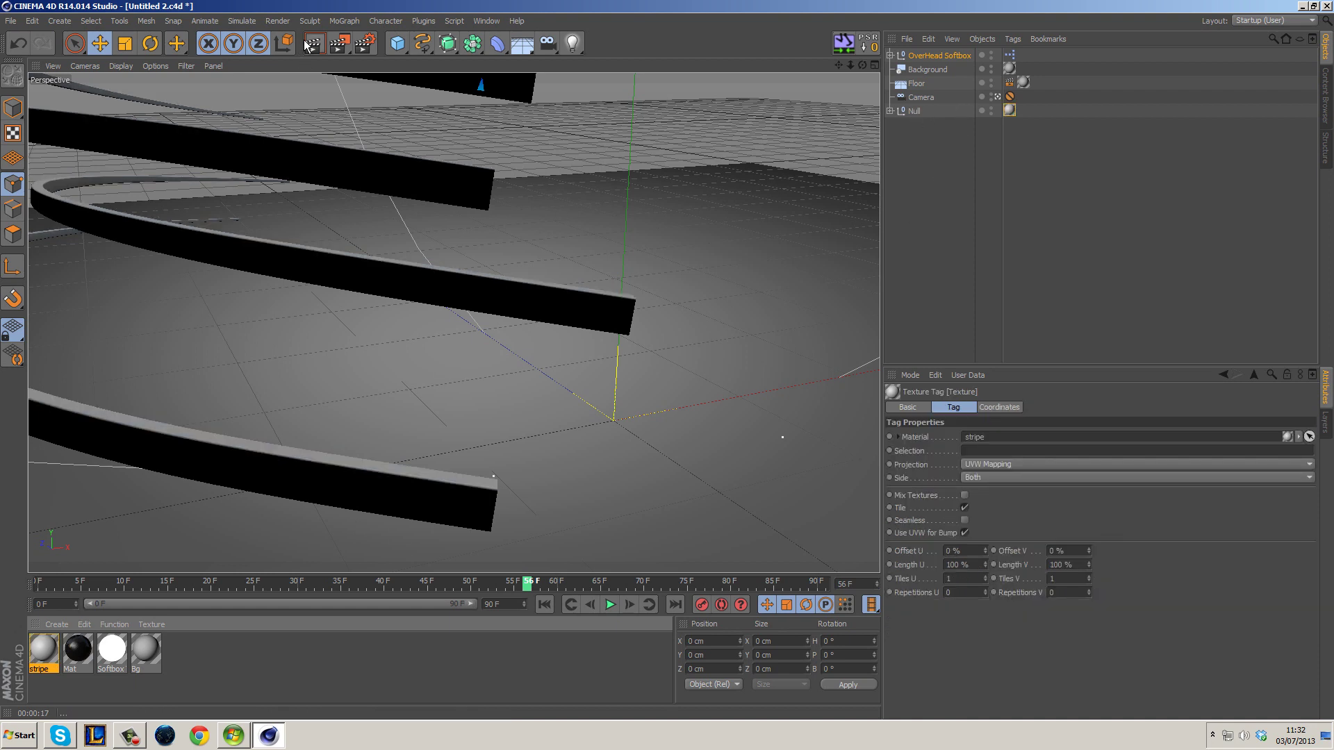
left_click_drag(340, 43, 419, 232)
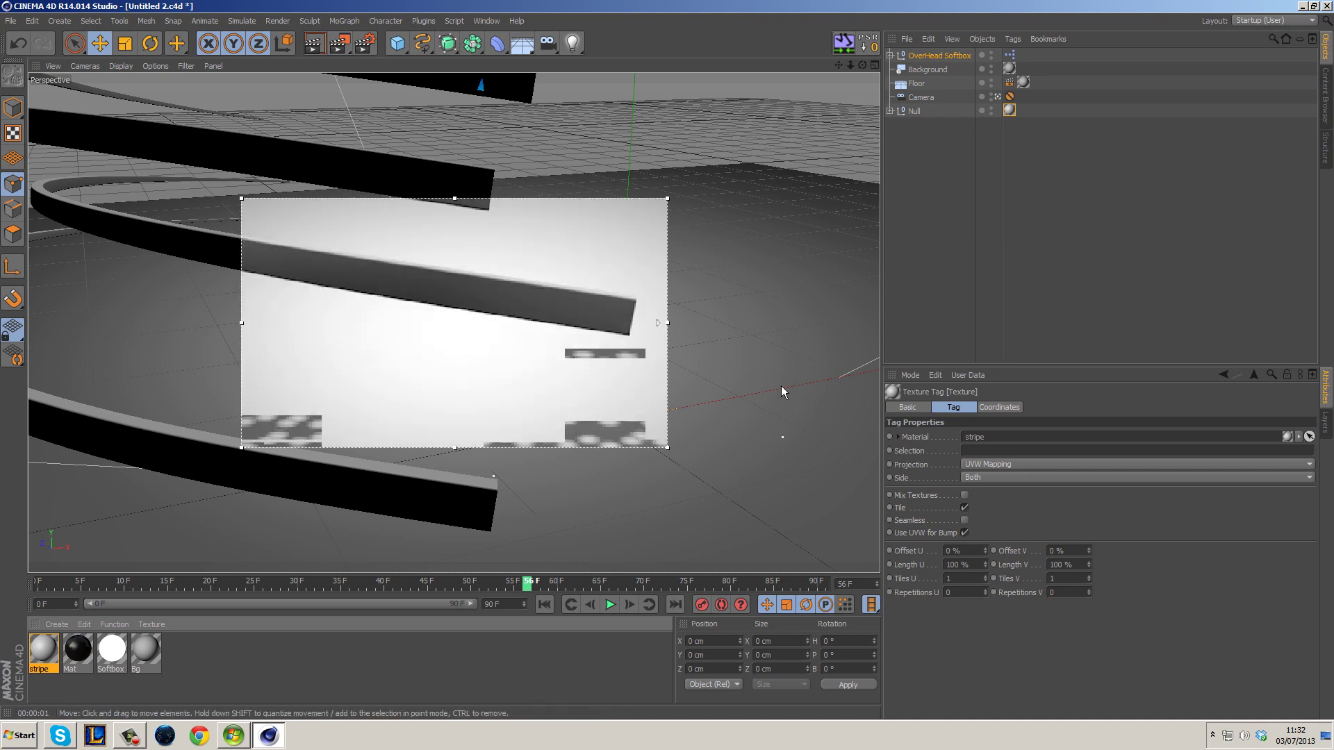
left_click(44, 650)
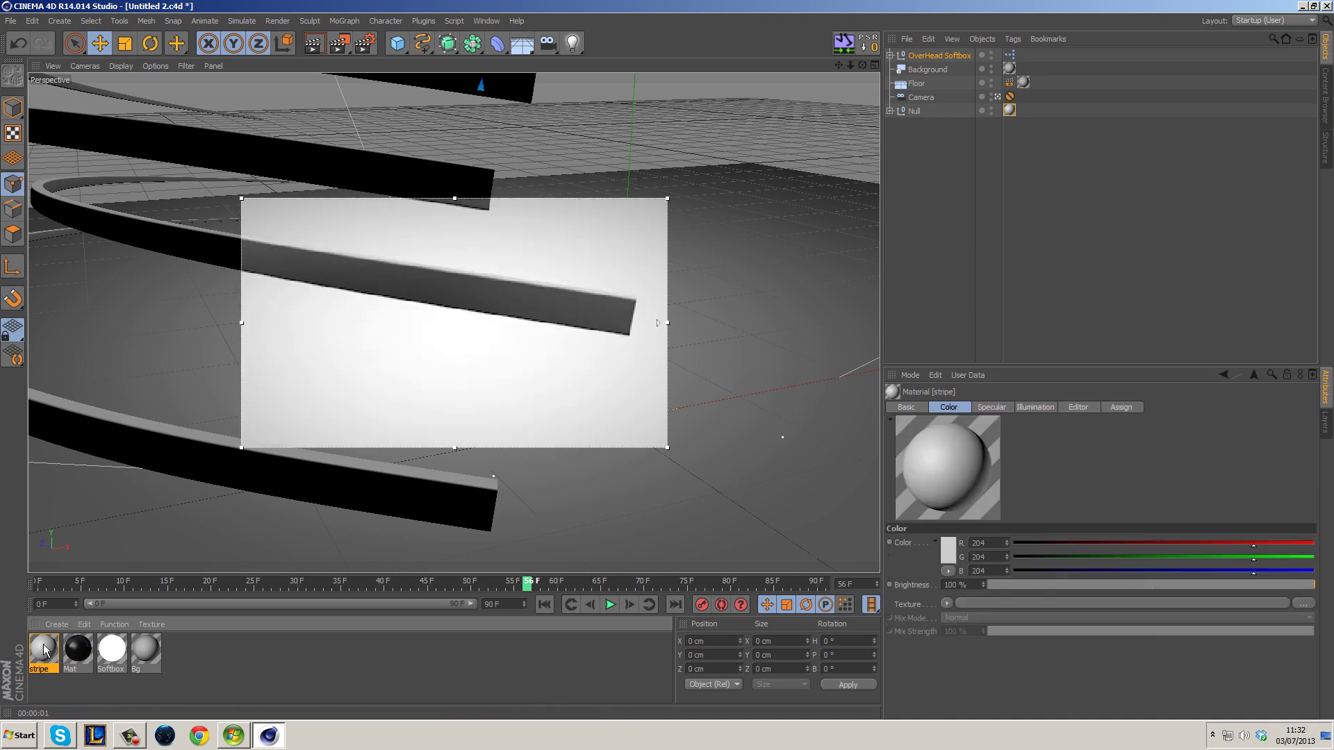
Frame the render region around the ribbon, then disable Specular and enable Reflection on stripe
double_click(44, 650)
left_click_drag(418, 106, 947, 113)
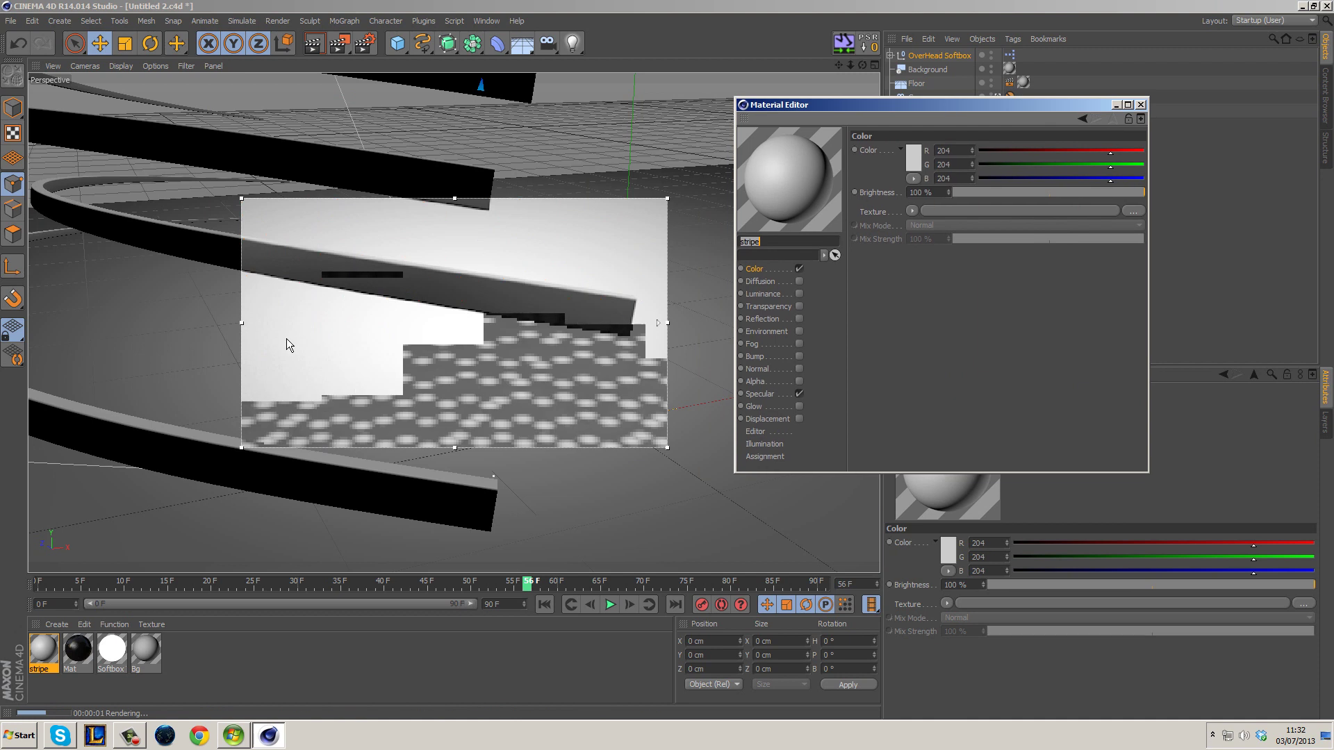
left_click_drag(240, 324, 485, 286)
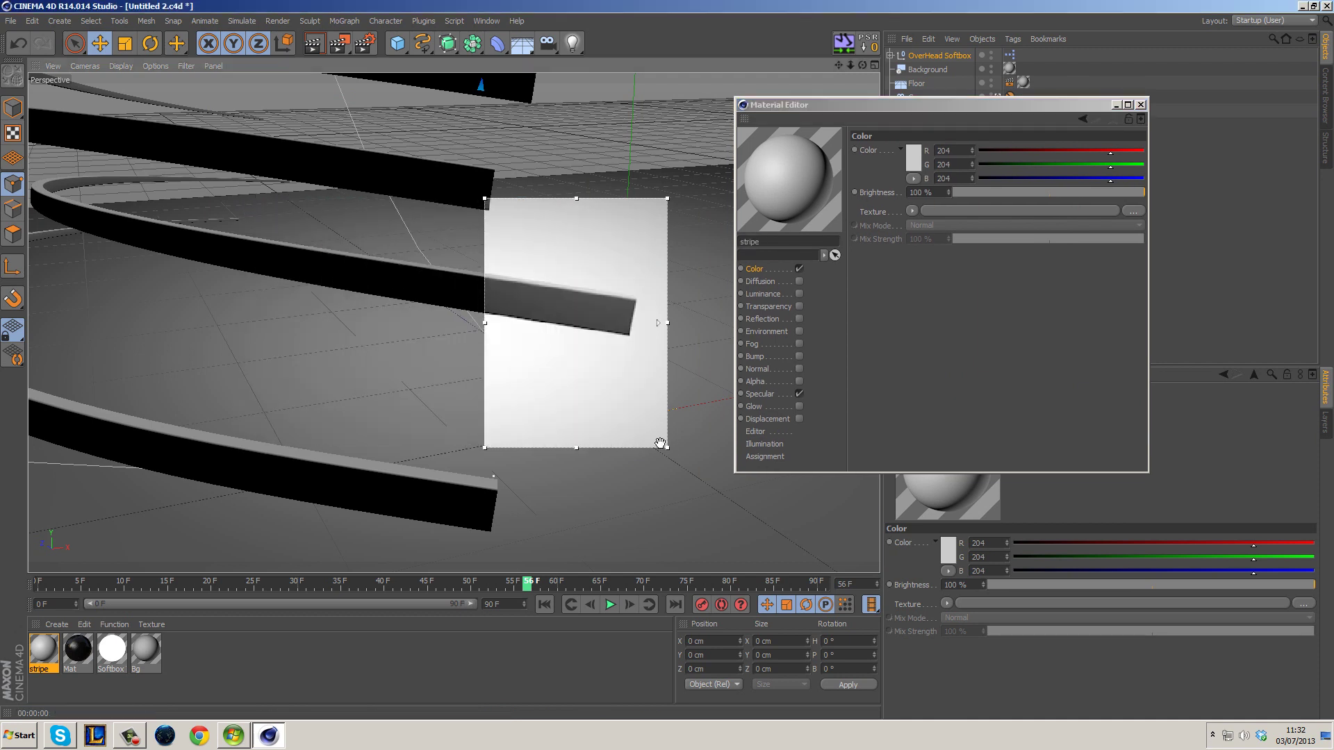
left_click_drag(668, 448, 655, 360)
left_click_drag(485, 199, 471, 254)
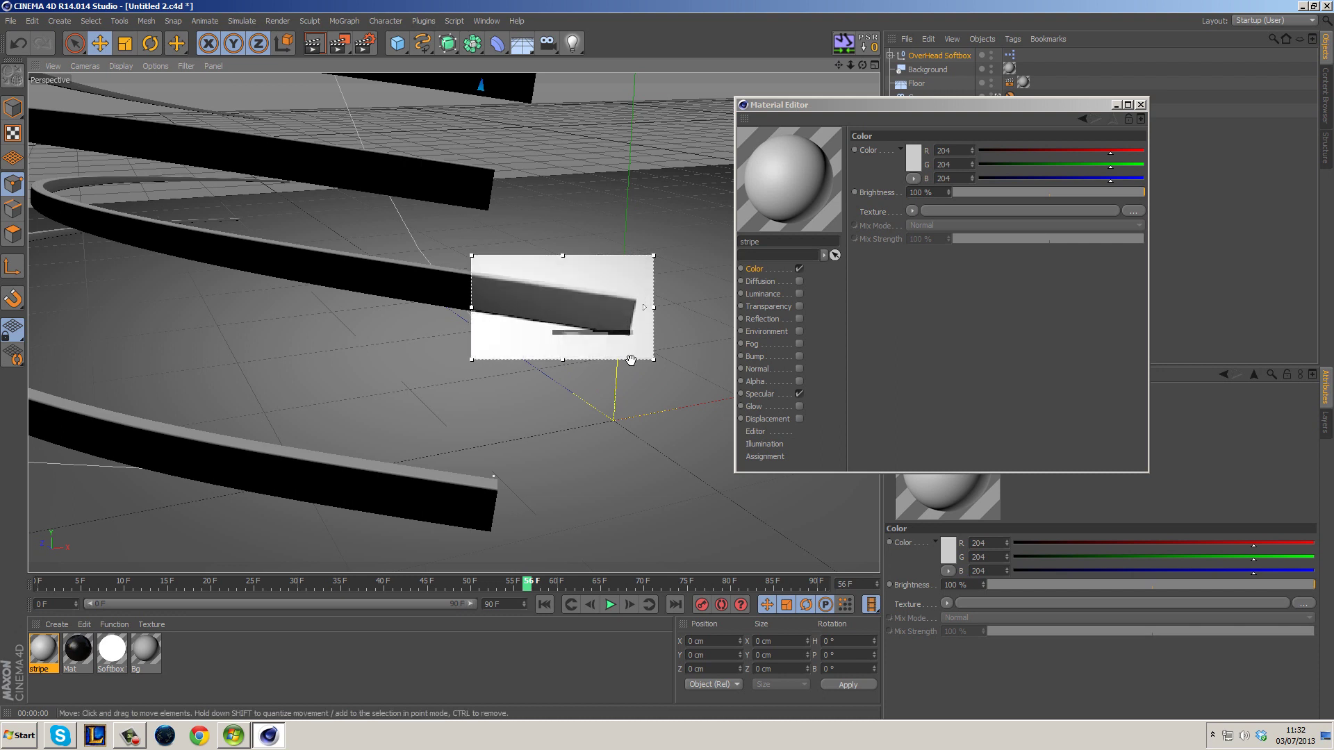
left_click(800, 394)
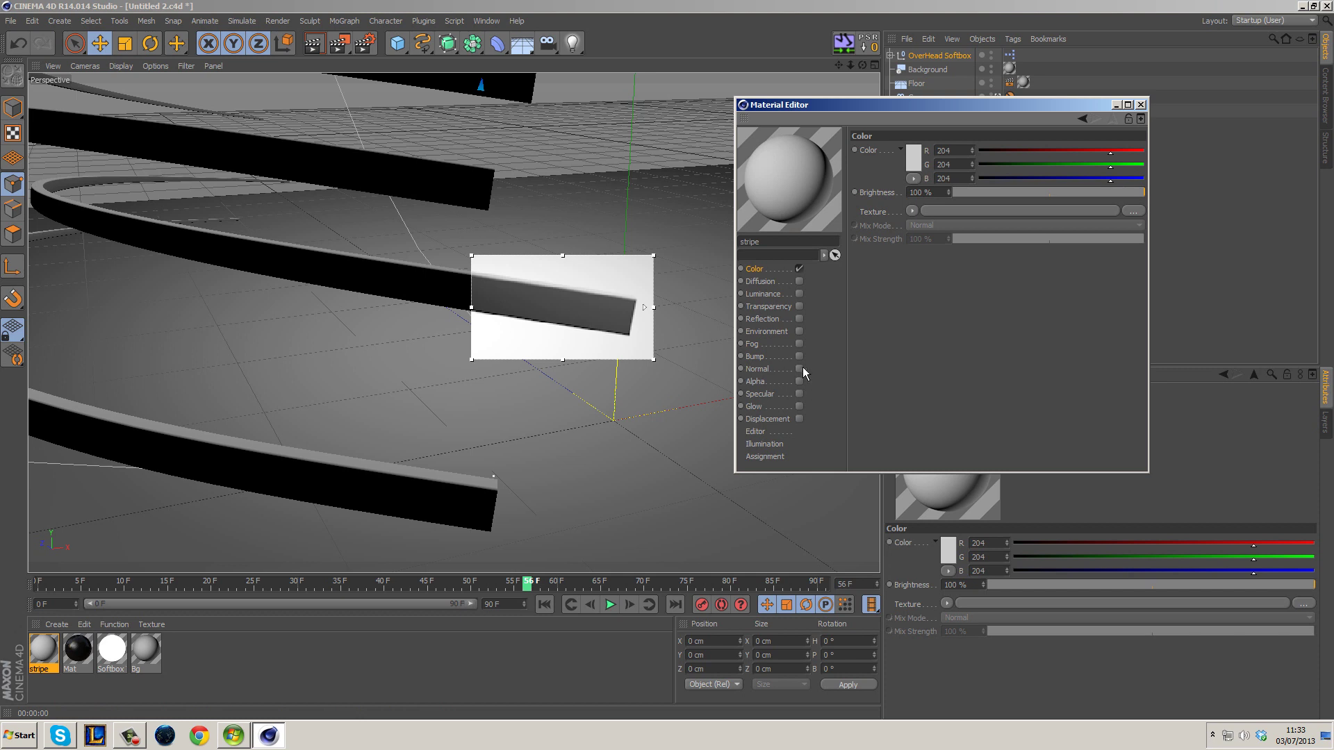
left_click(800, 318)
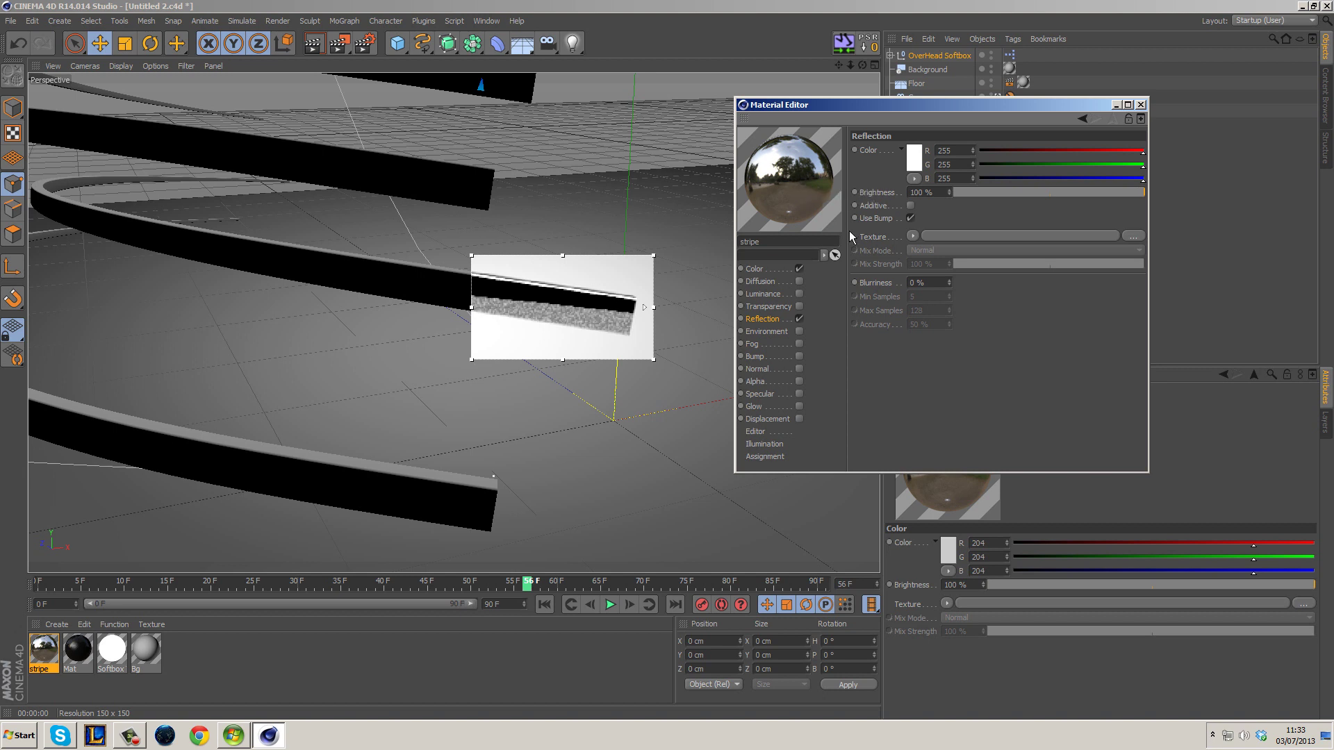
Give stripe's reflection a Fresnel texture at 32% brightness
left_click(913, 235)
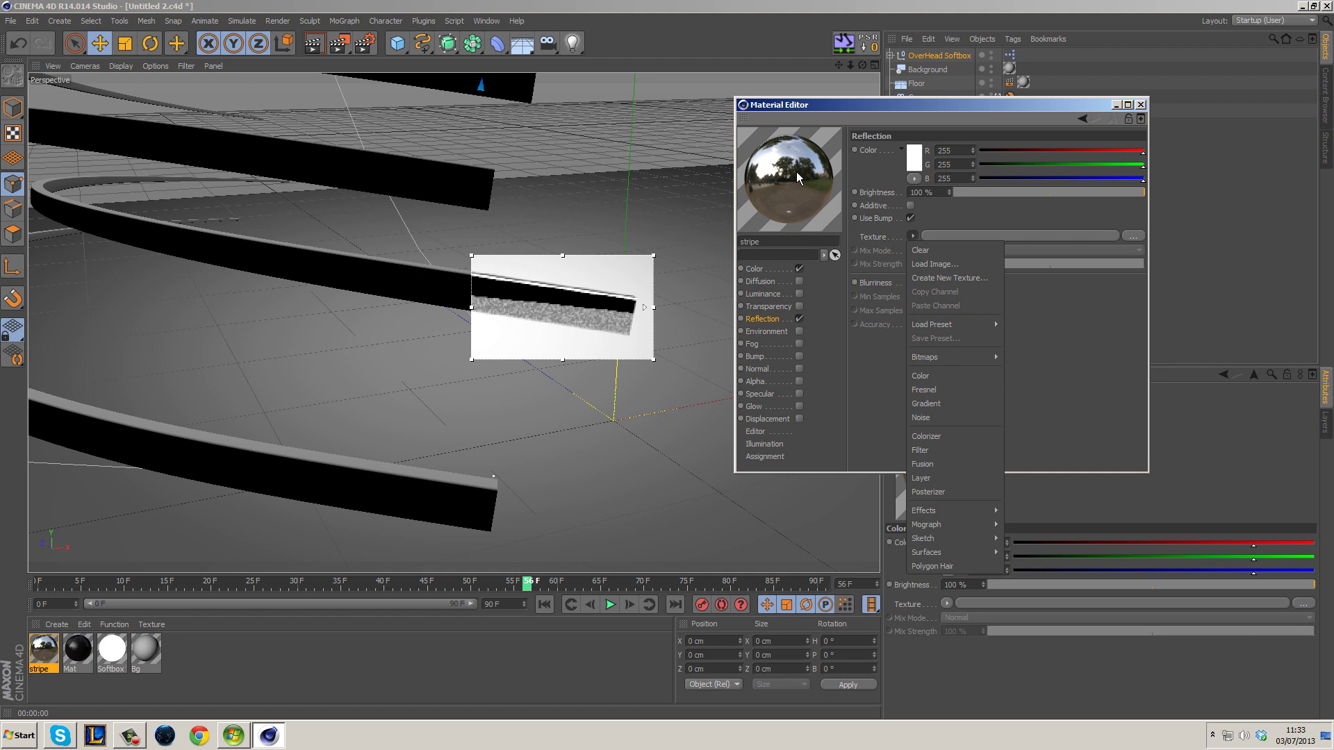
left_click(946, 390)
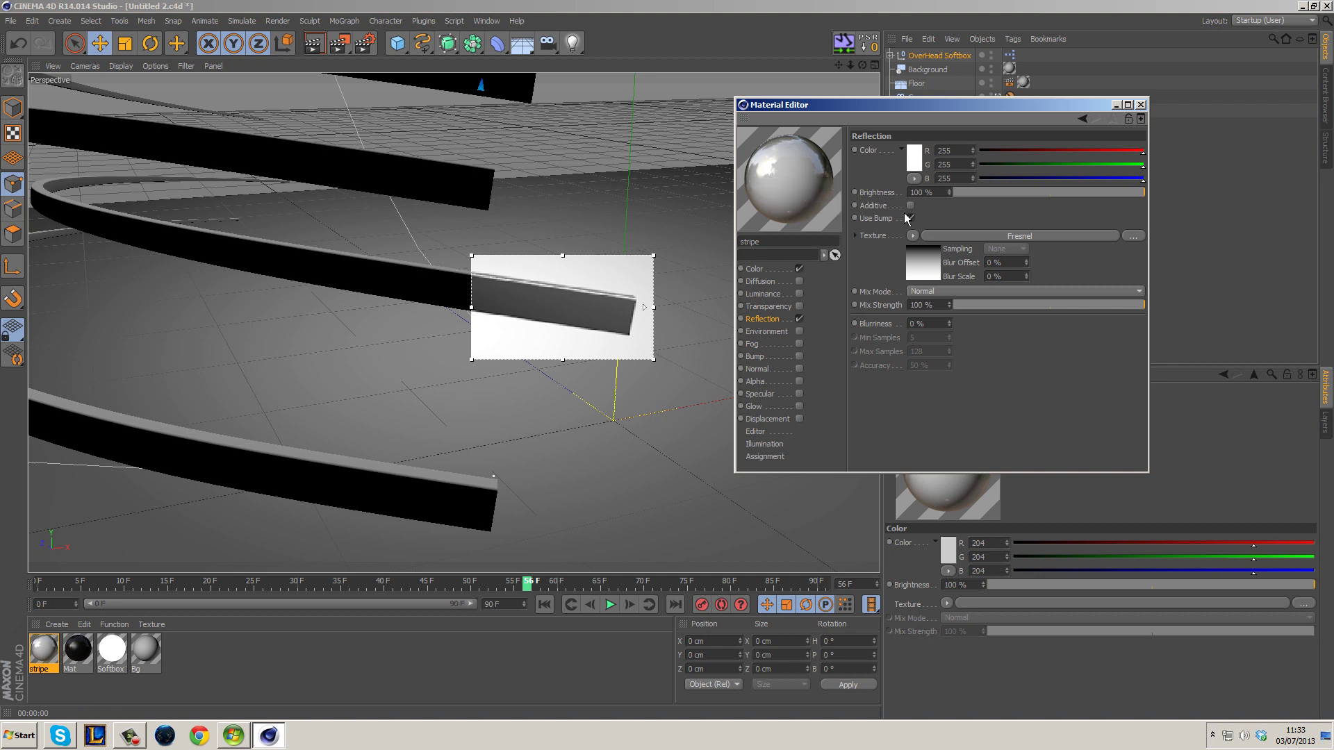
left_click(1016, 193)
Set the reflection mix strength to about 62% and blurriness to 8%
left_click(998, 305)
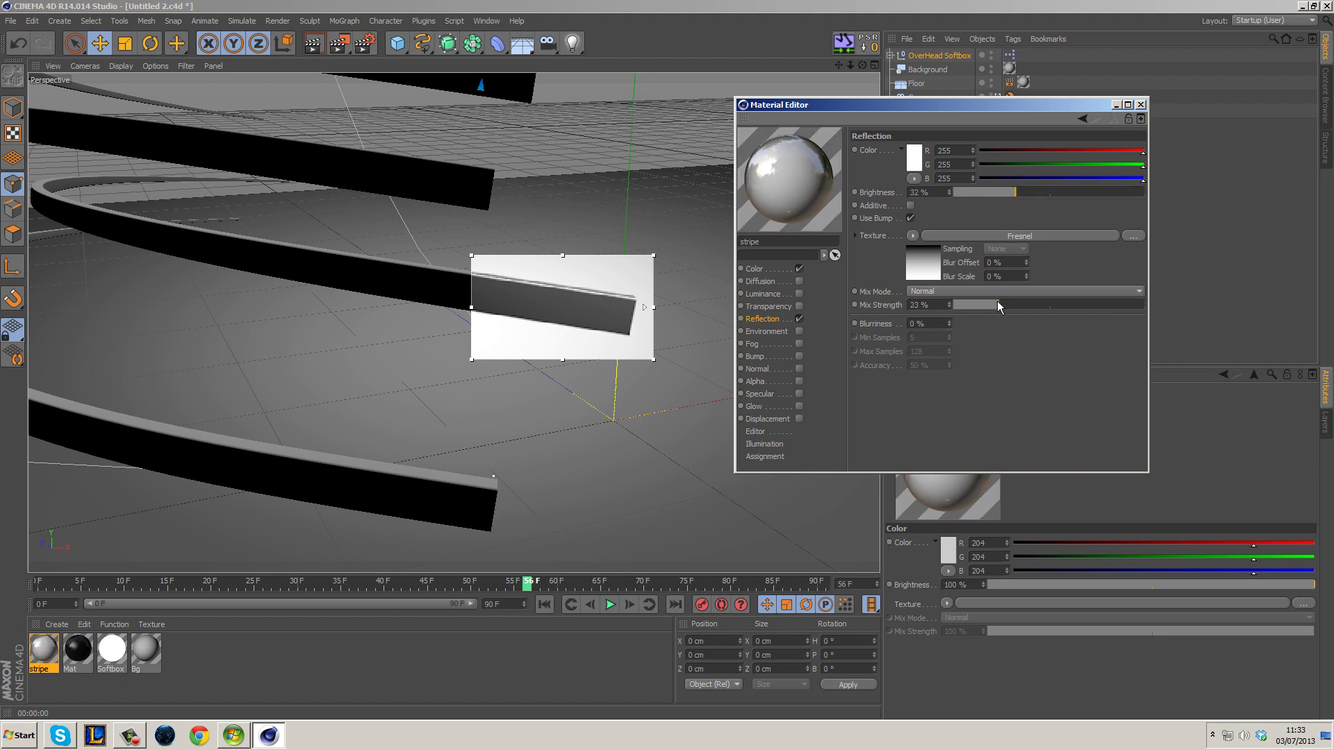
left_click_drag(999, 306, 1003, 306)
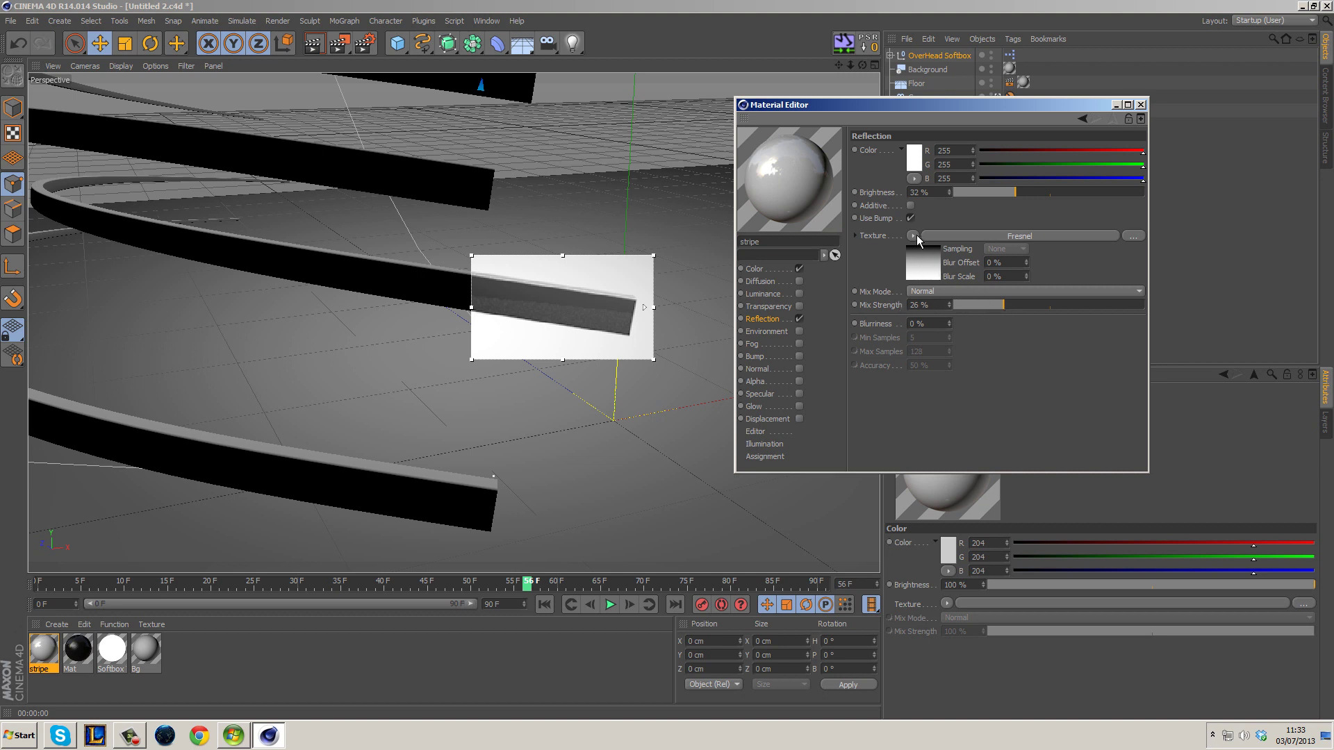
left_click_drag(1026, 306, 1227, 315)
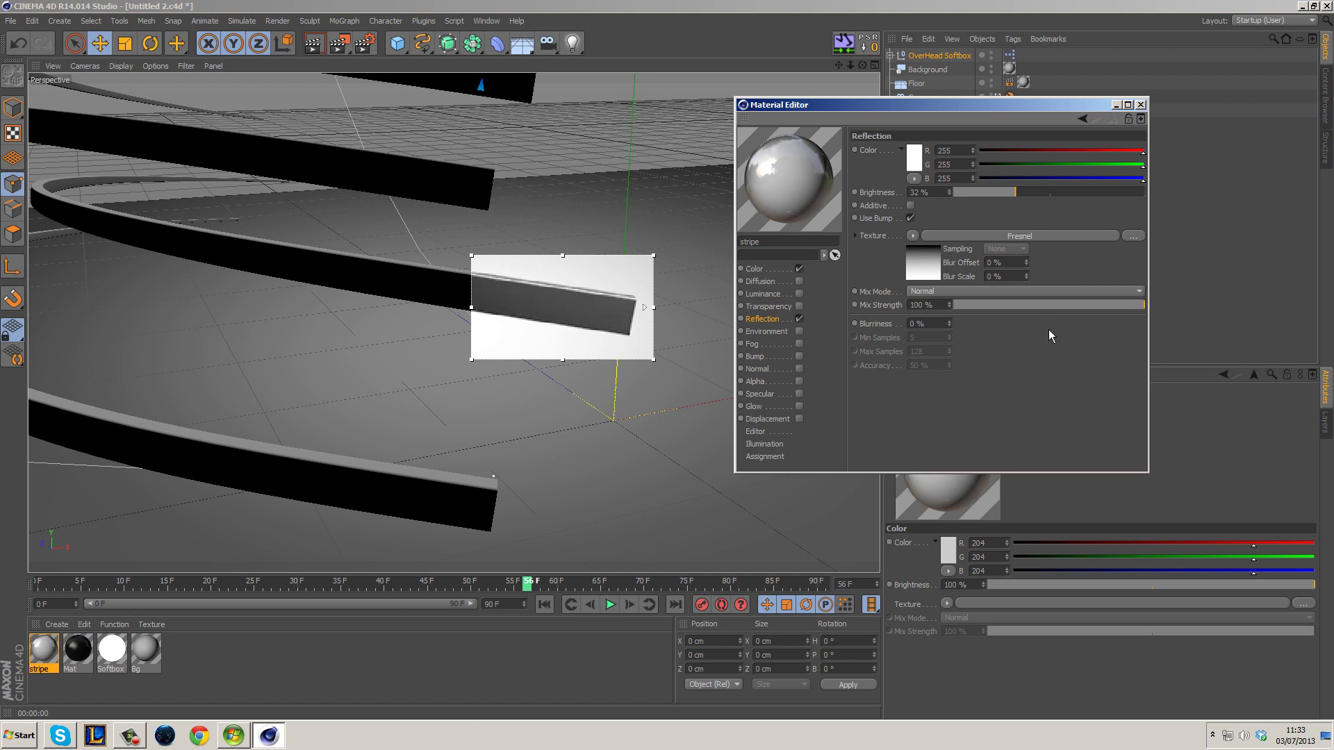
left_click_drag(1039, 313, 912, 310)
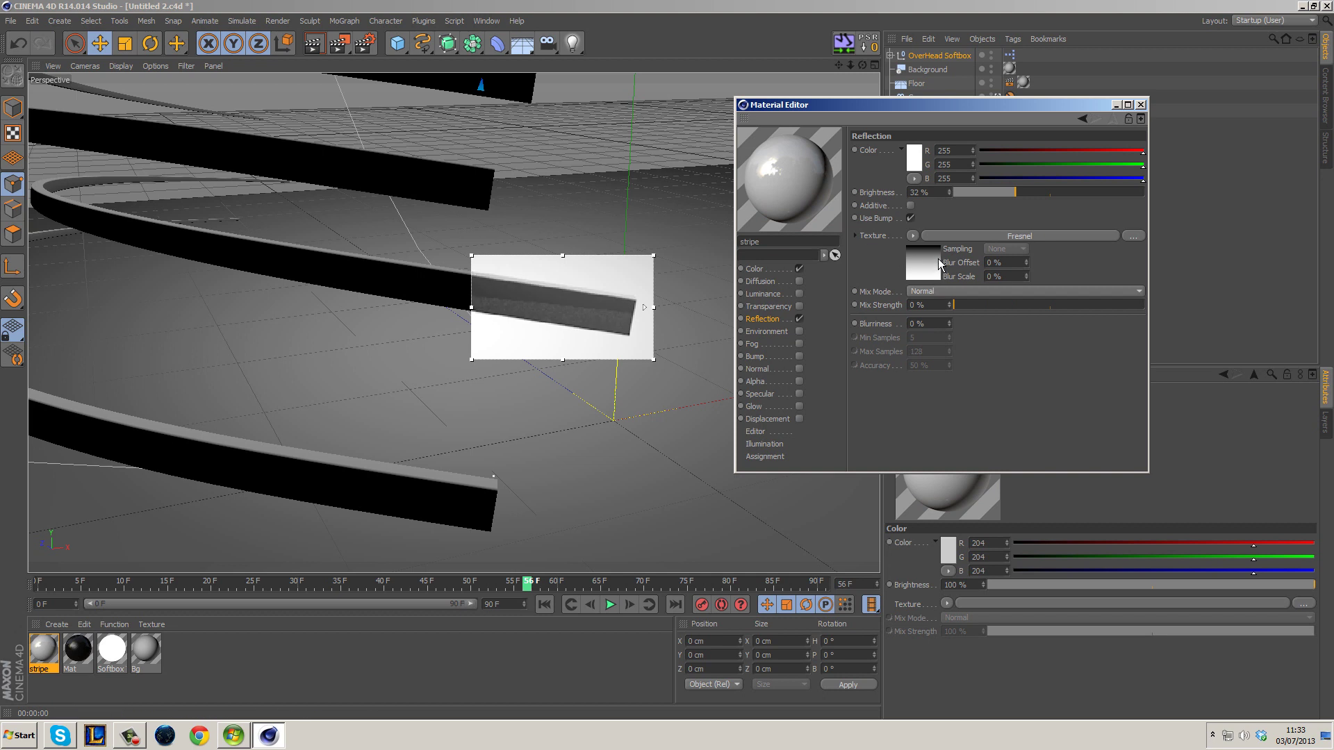
left_click(1046, 304)
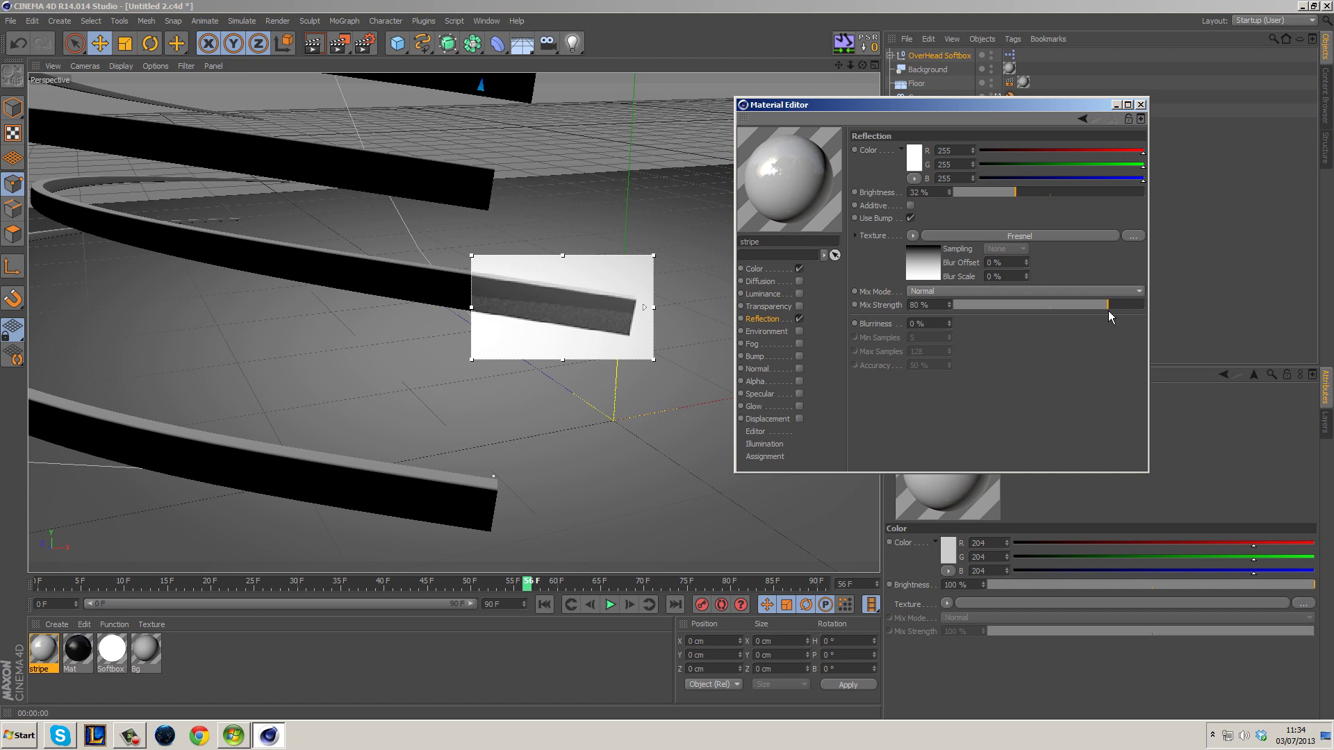
left_click(950, 322)
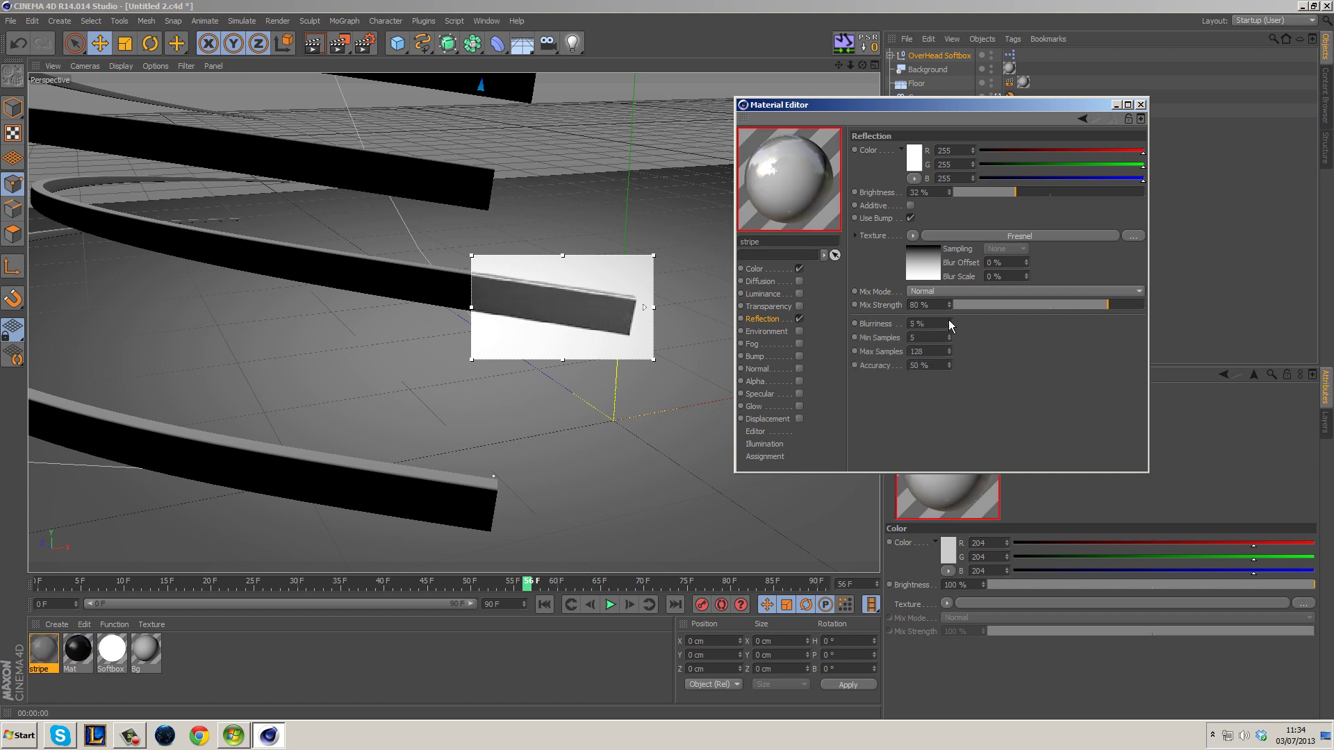
left_click(950, 322)
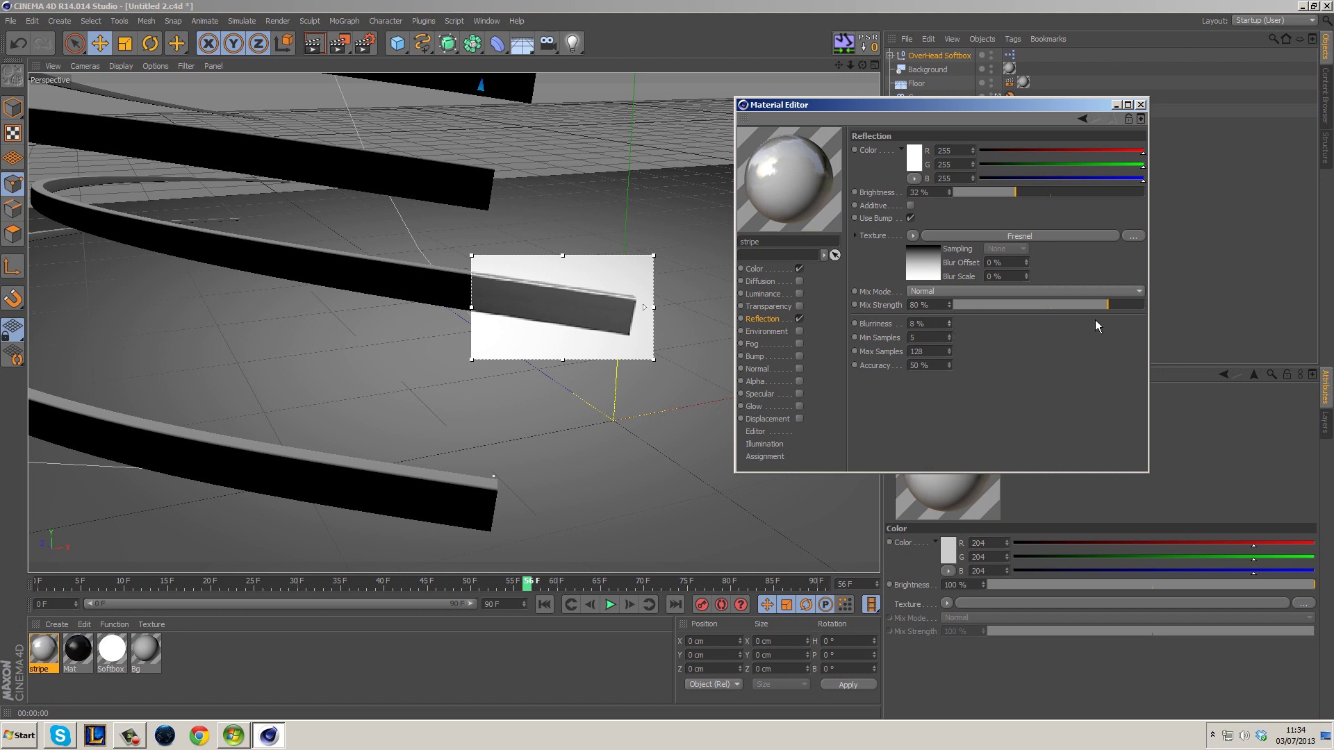
left_click_drag(1108, 305, 1075, 307)
Set stripe's Color channel to RGB 255/0/63 and switch on its Luminance channel
left_click(773, 269)
left_click(917, 169)
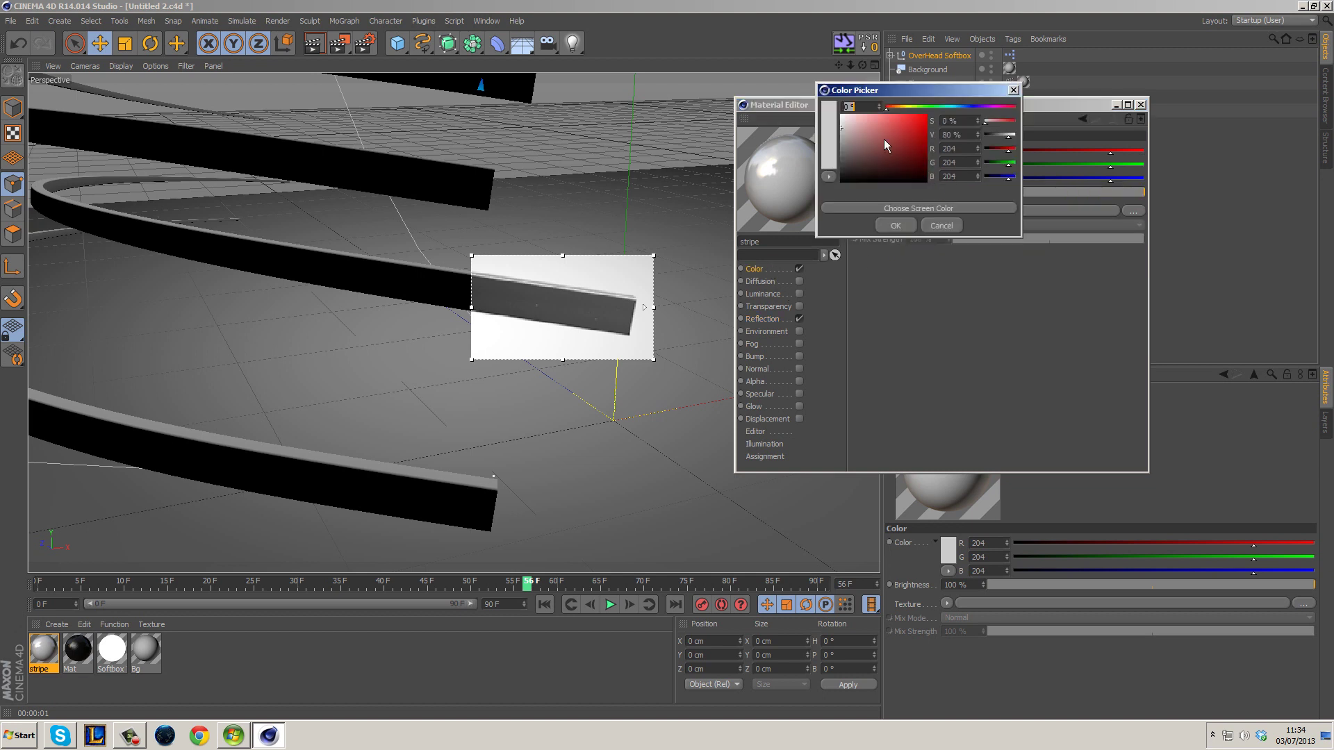
left_click_drag(954, 108, 1011, 110)
left_click_drag(923, 136, 928, 113)
left_click(904, 227)
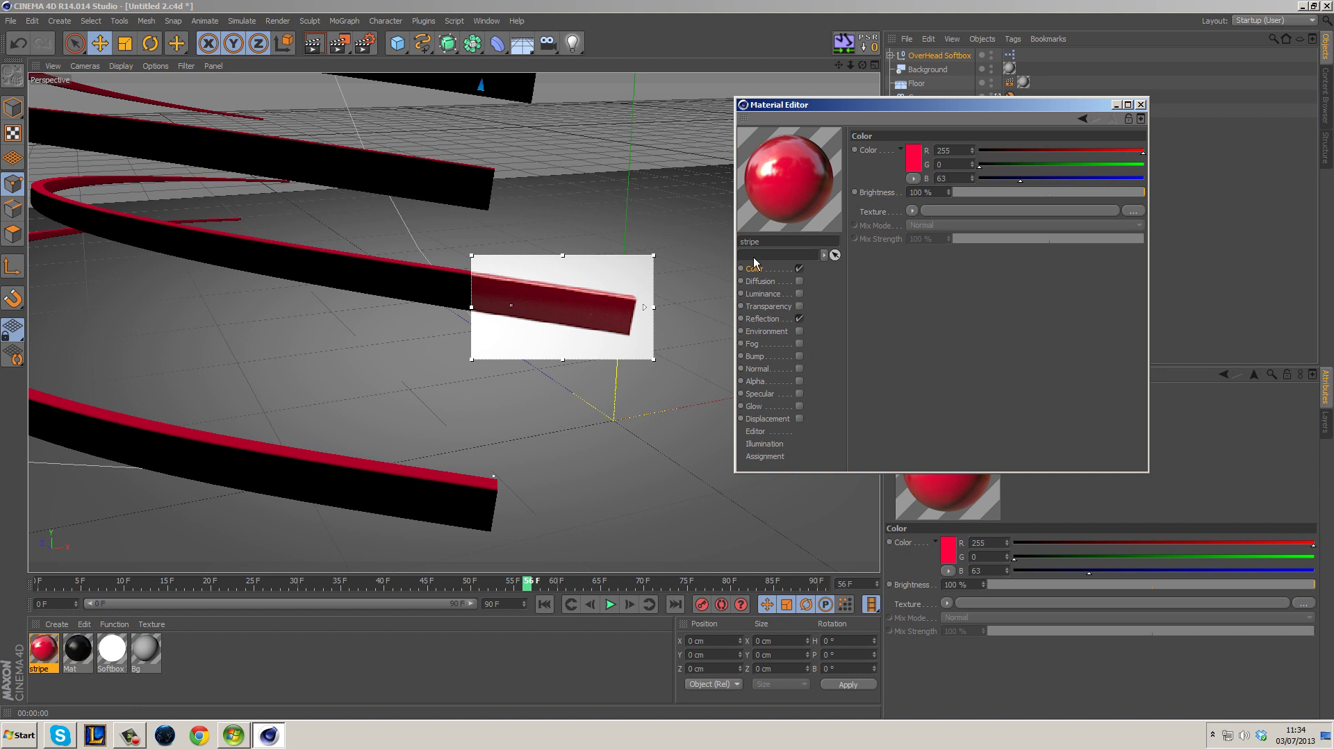
left_click(799, 293)
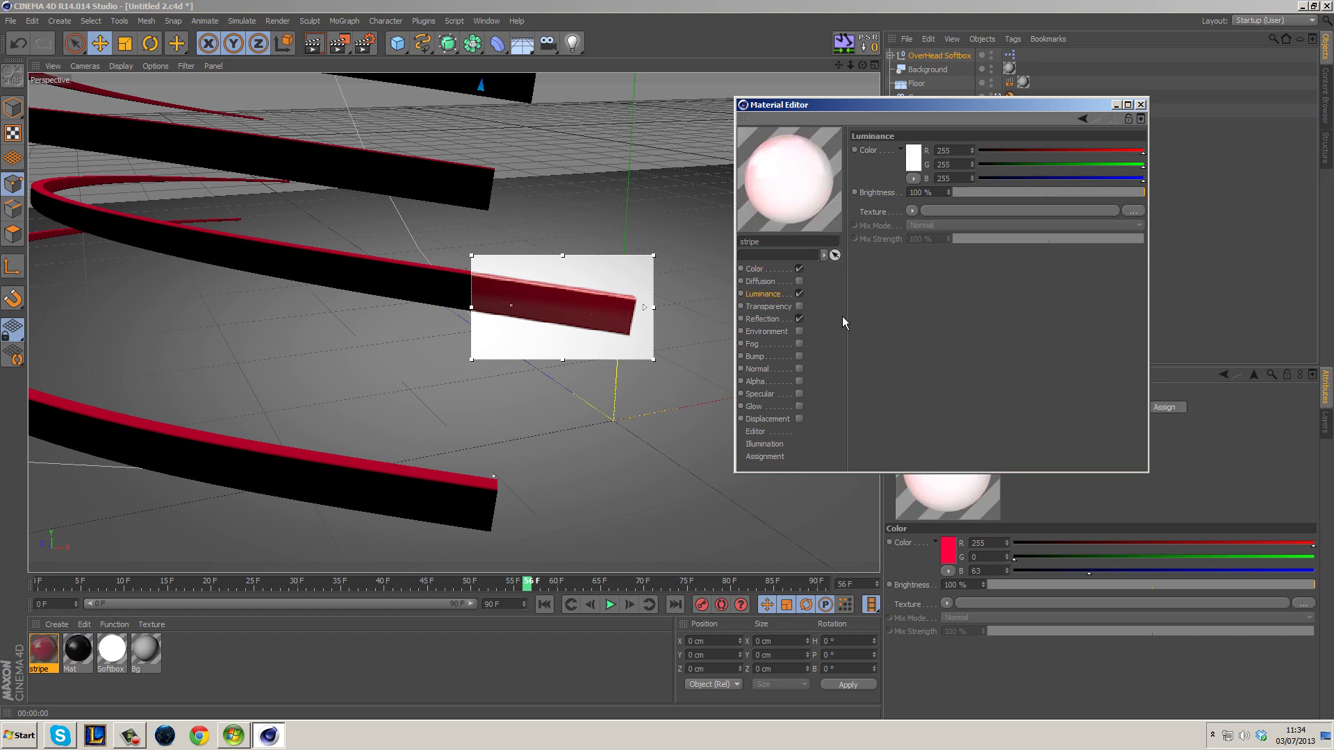
Set the luminance colour to crimson RGB 255/0/72
left_click(917, 164)
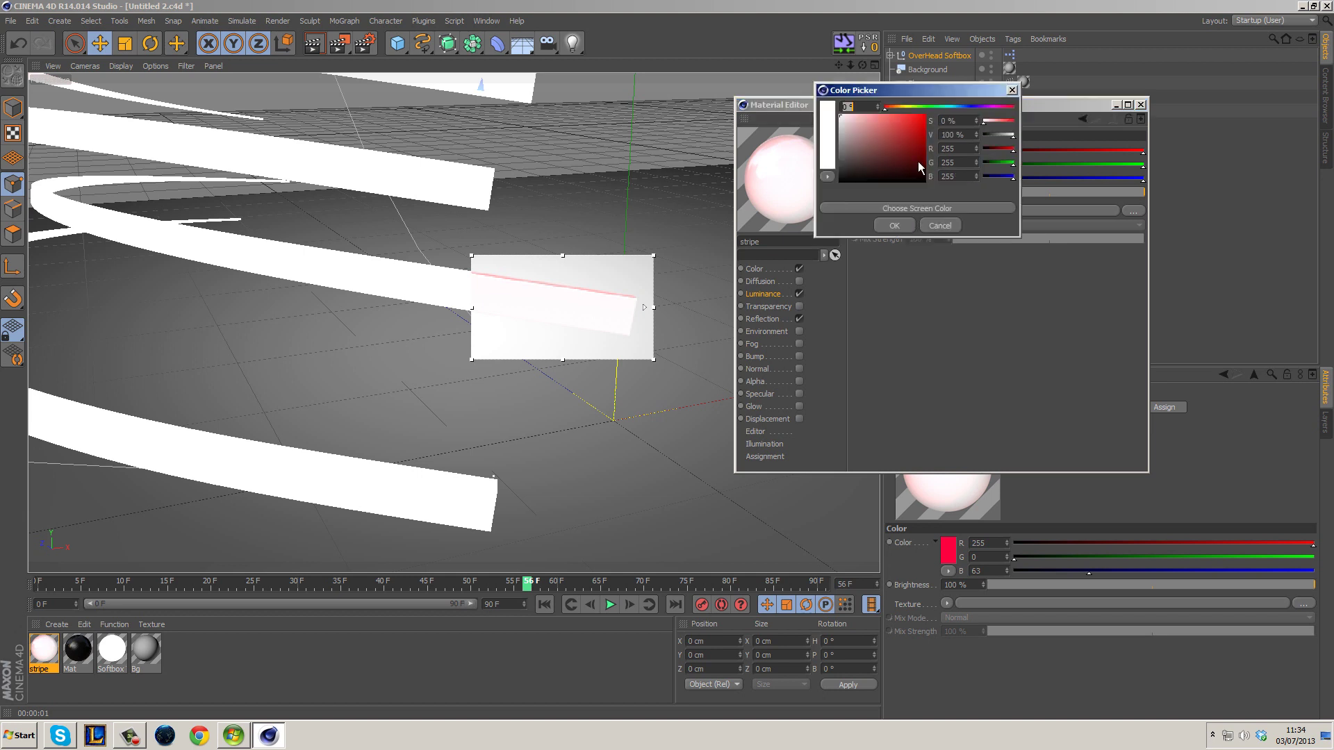
left_click_drag(990, 107, 1008, 108)
left_click(902, 127)
left_click(904, 228)
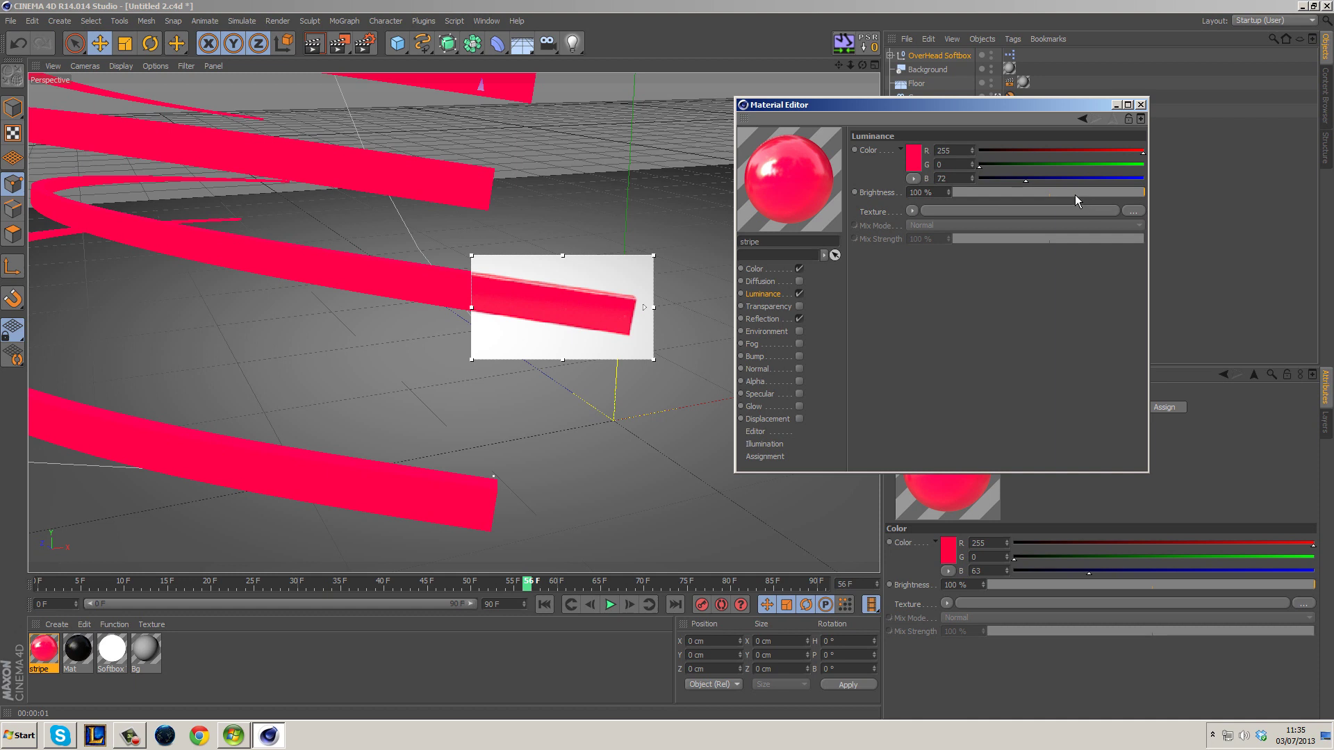
Adjust the luminance brightness to 53%
left_click_drag(1076, 194, 1016, 203)
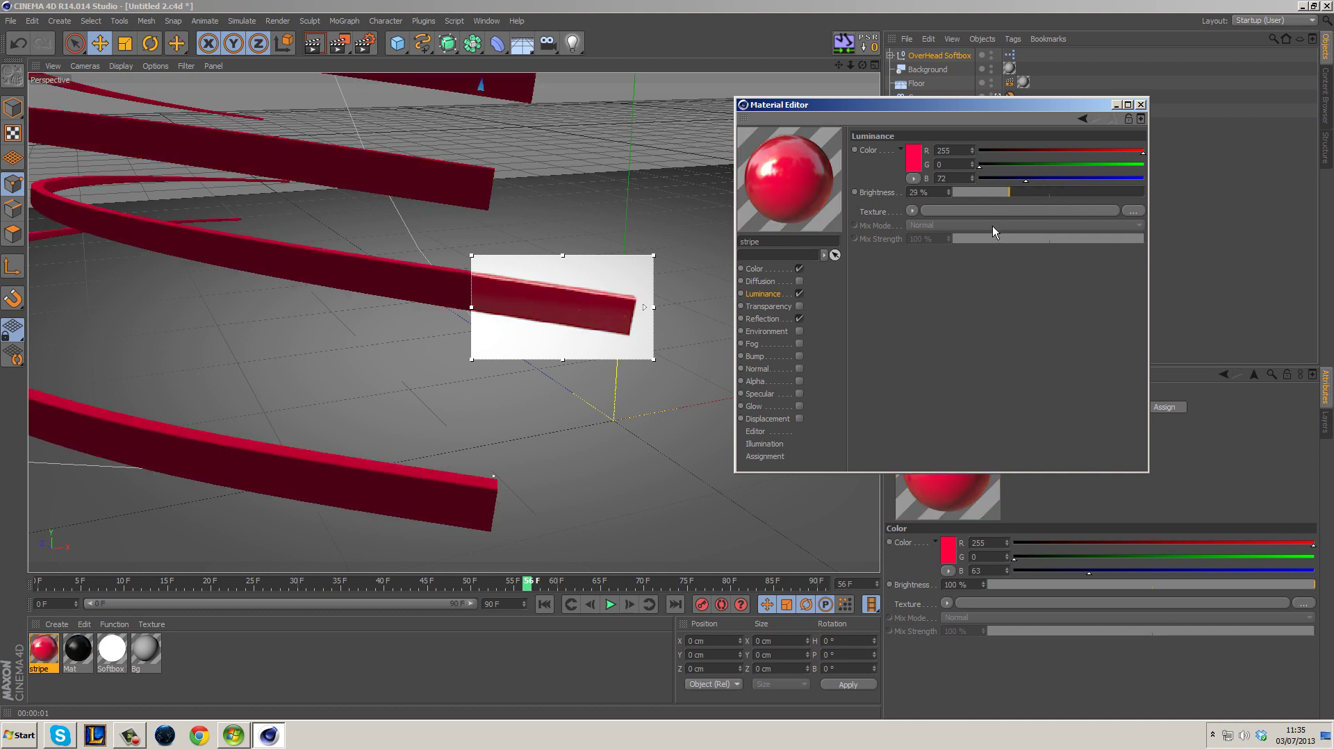
left_click_drag(1027, 189, 1048, 189)
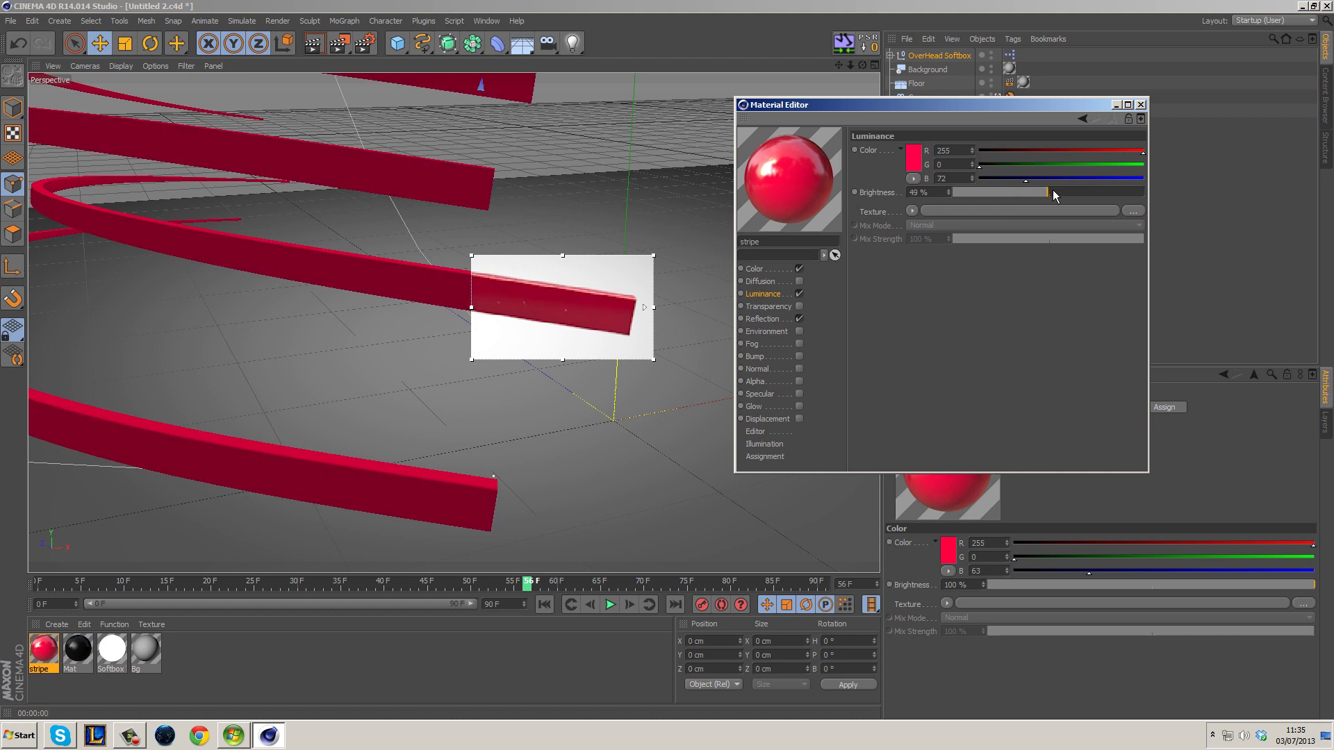
left_click_drag(1053, 190, 1057, 201)
Enable Bump on stripe with a Noise texture and refresh the render region preview
left_click(800, 357)
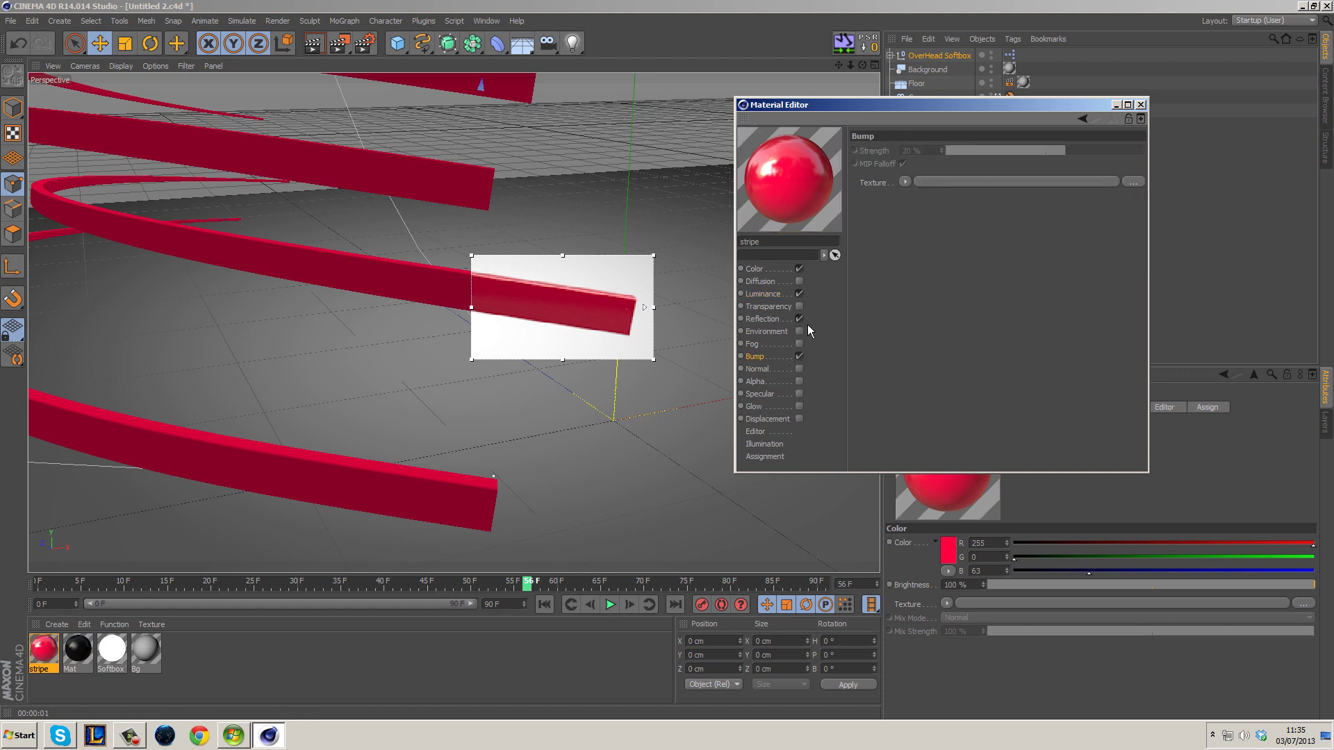
left_click(905, 181)
left_click(935, 358)
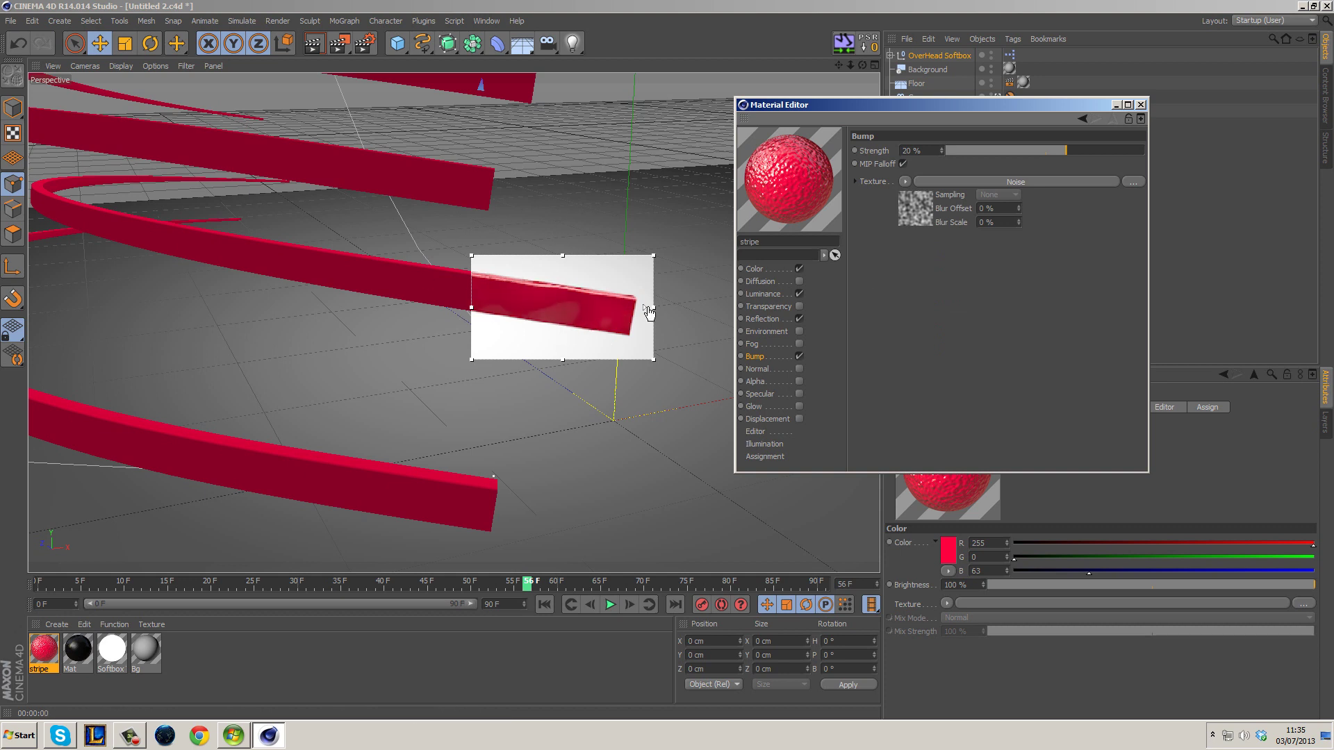
left_click(653, 289)
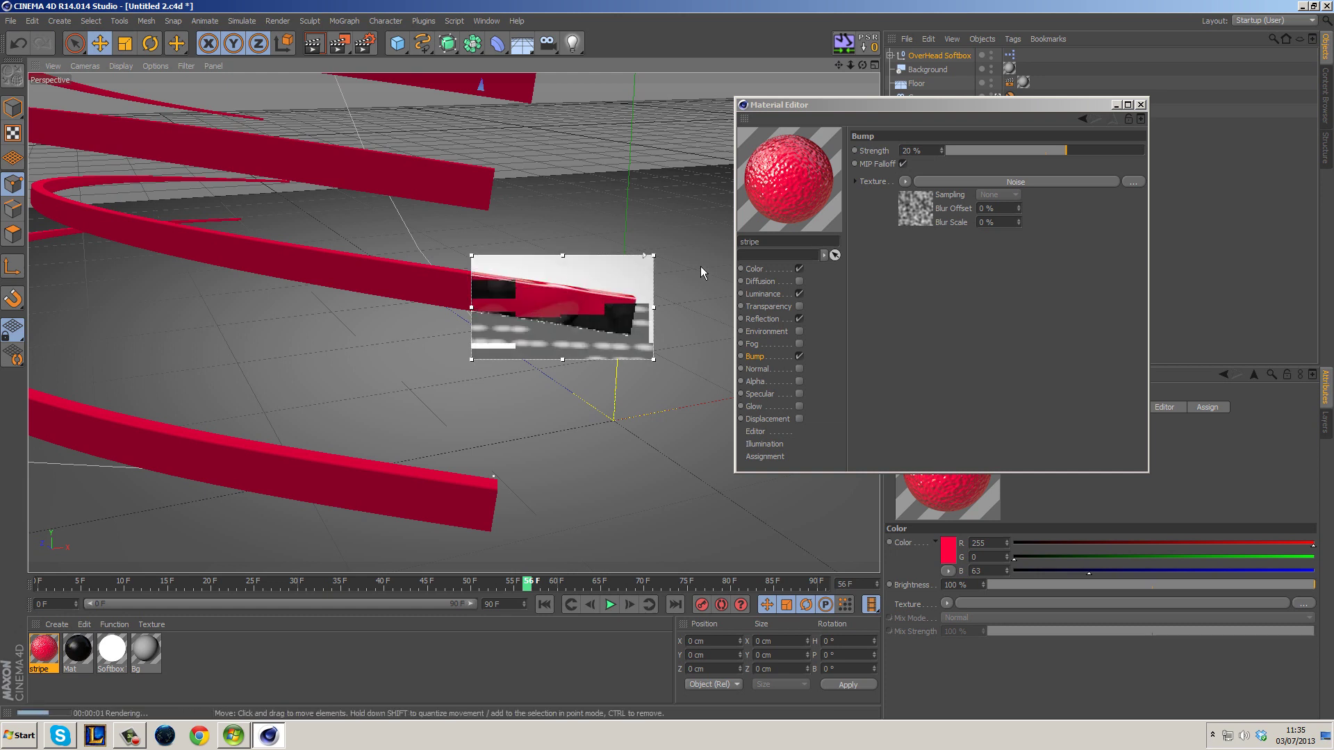
Set the Noise shader's global scale to 37% and close the Material Editor
left_click(927, 221)
left_click_drag(973, 347, 973, 375)
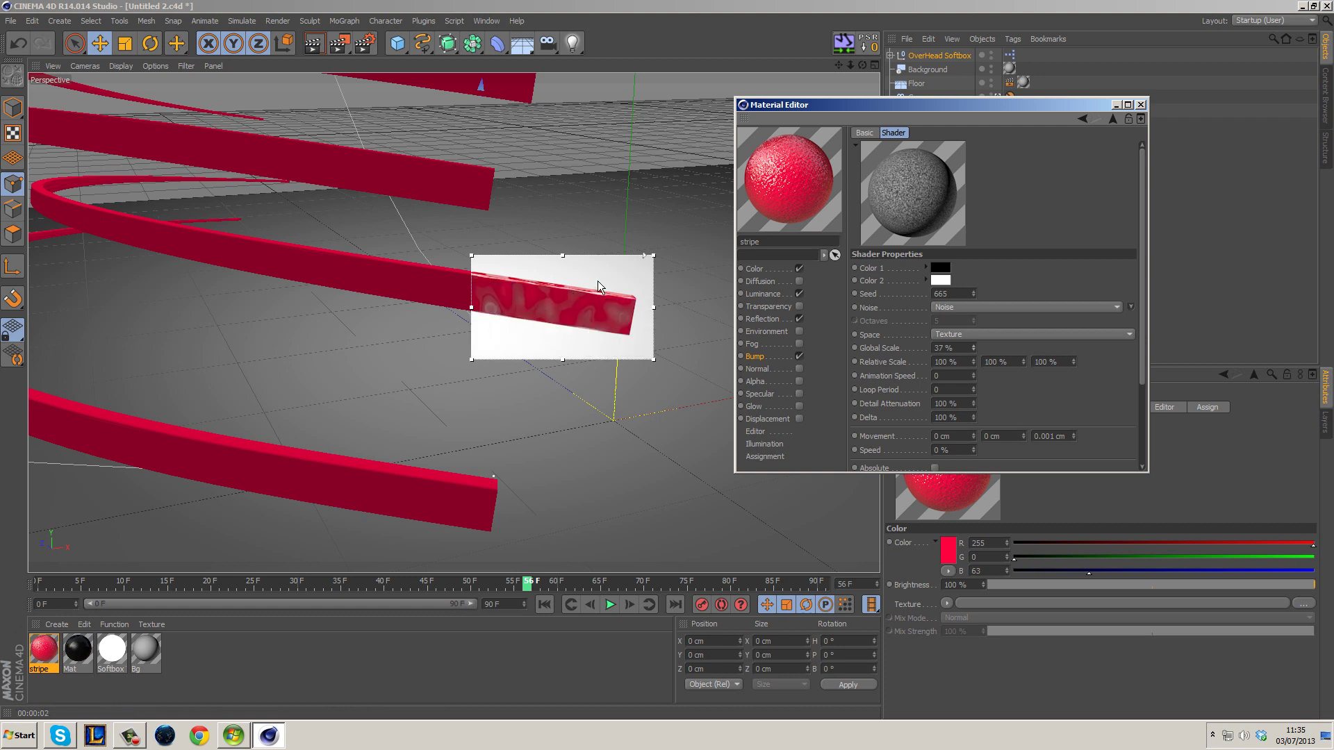
left_click(1082, 119)
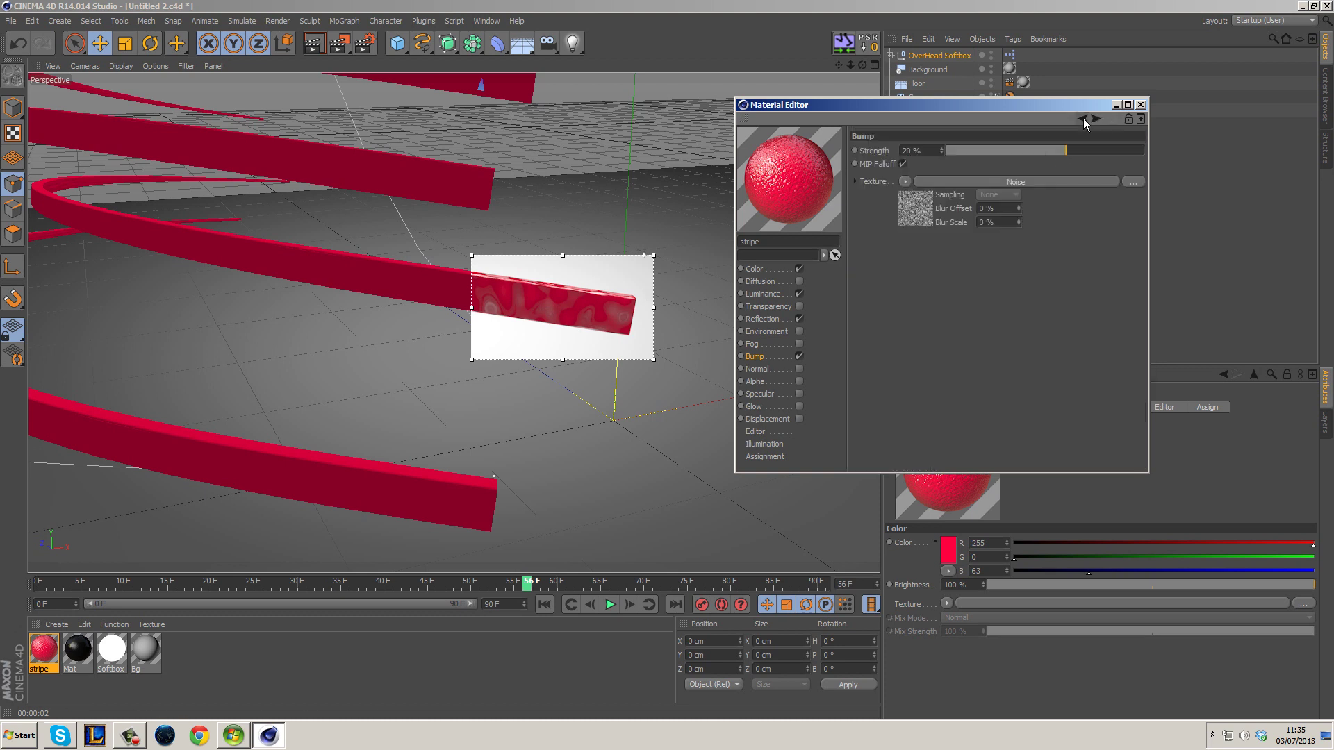
left_click(1142, 106)
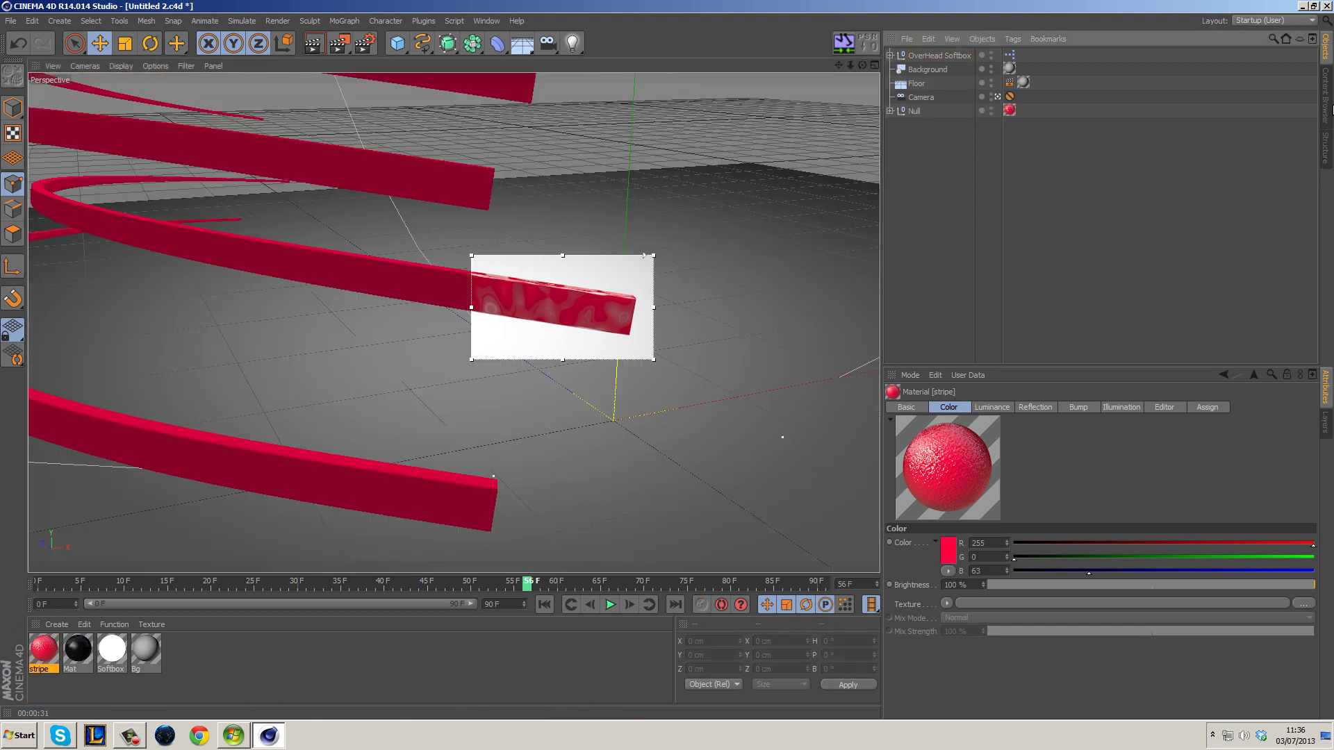
Add the HDRSky preset from the Content Browser to the scene
left_click(1326, 96)
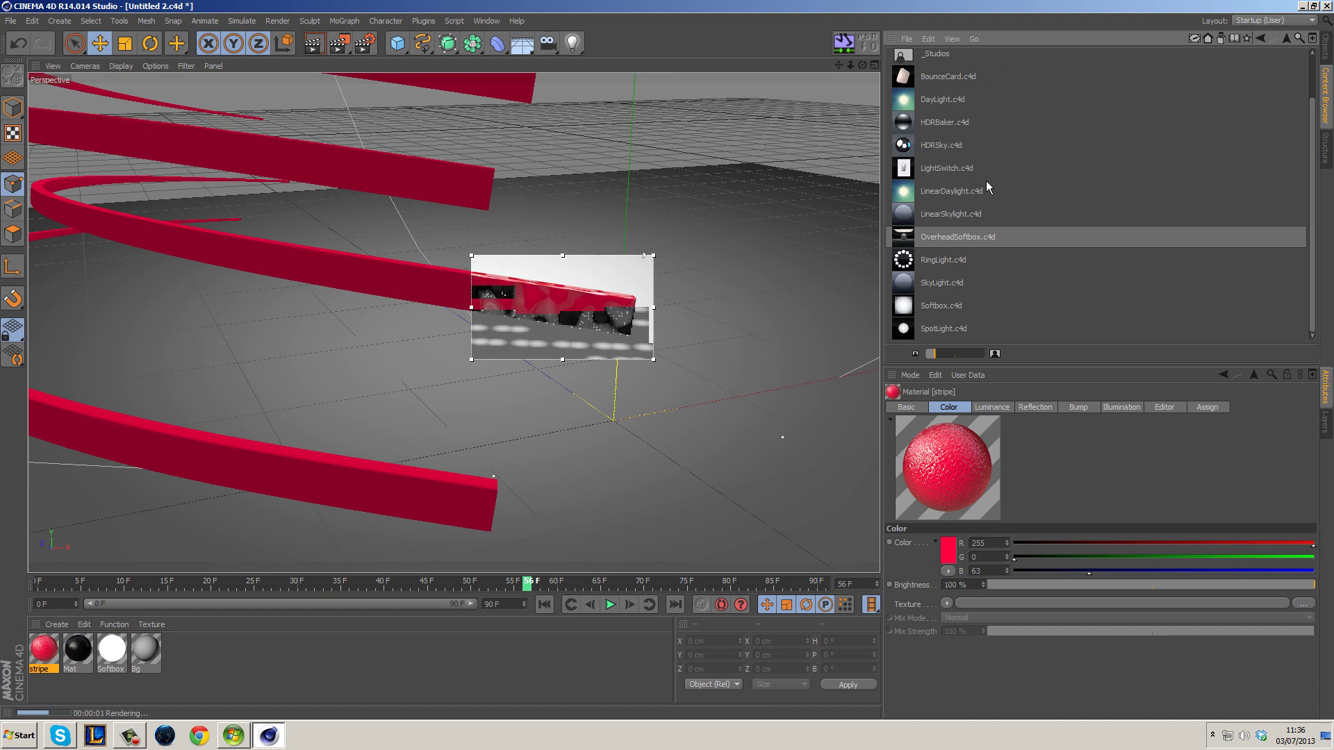
left_click_drag(1313, 182, 1323, 126)
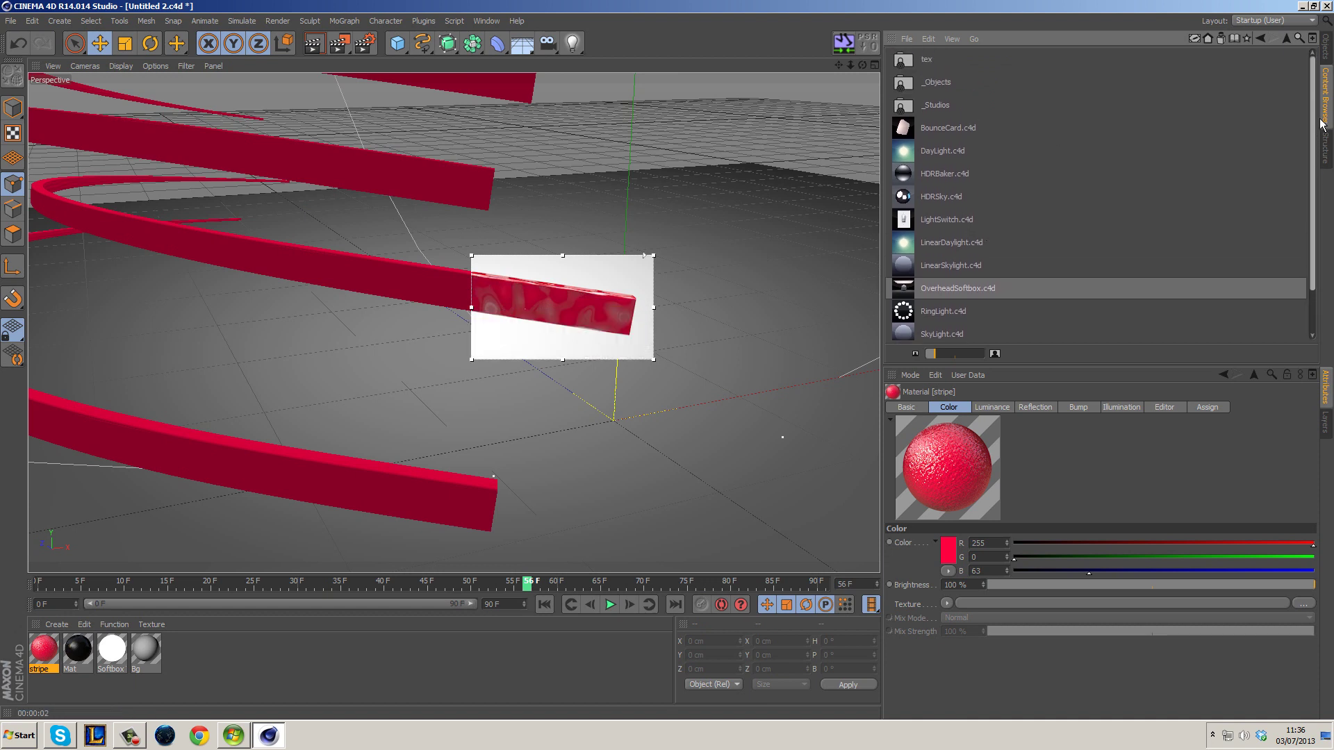
scroll(1245, 170, "down", 1)
double_click(956, 168)
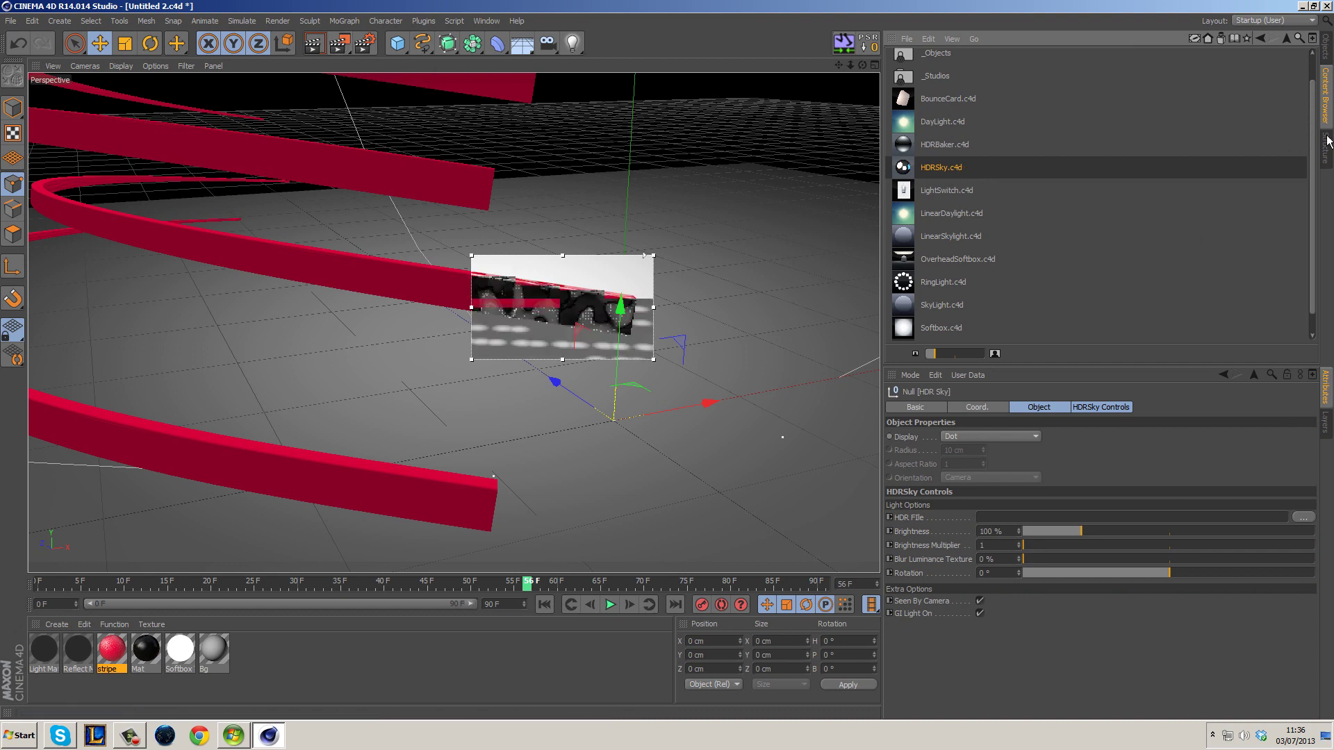
left_click(1325, 48)
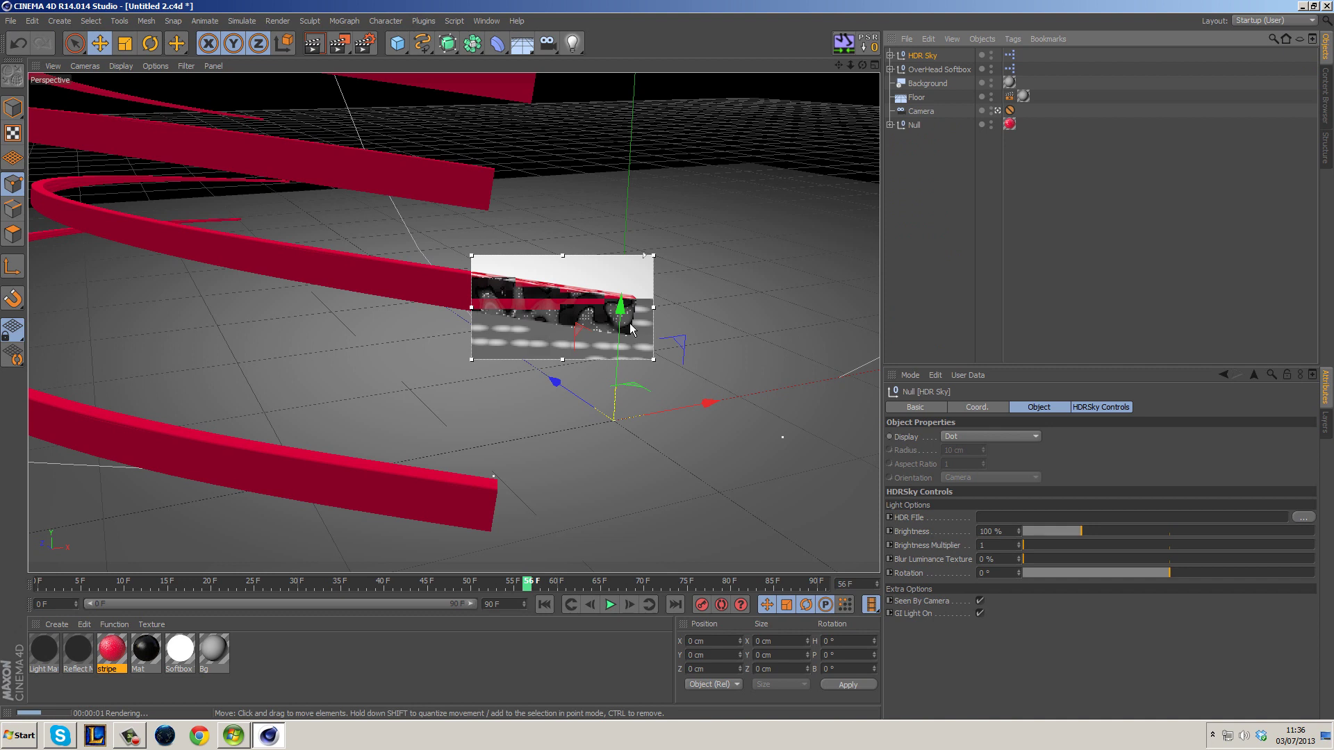
Turn off the interactive render region and load Shorts > HDRI > octane_studio2.hdr into HDR Sky
left_click_drag(643, 262, 646, 323)
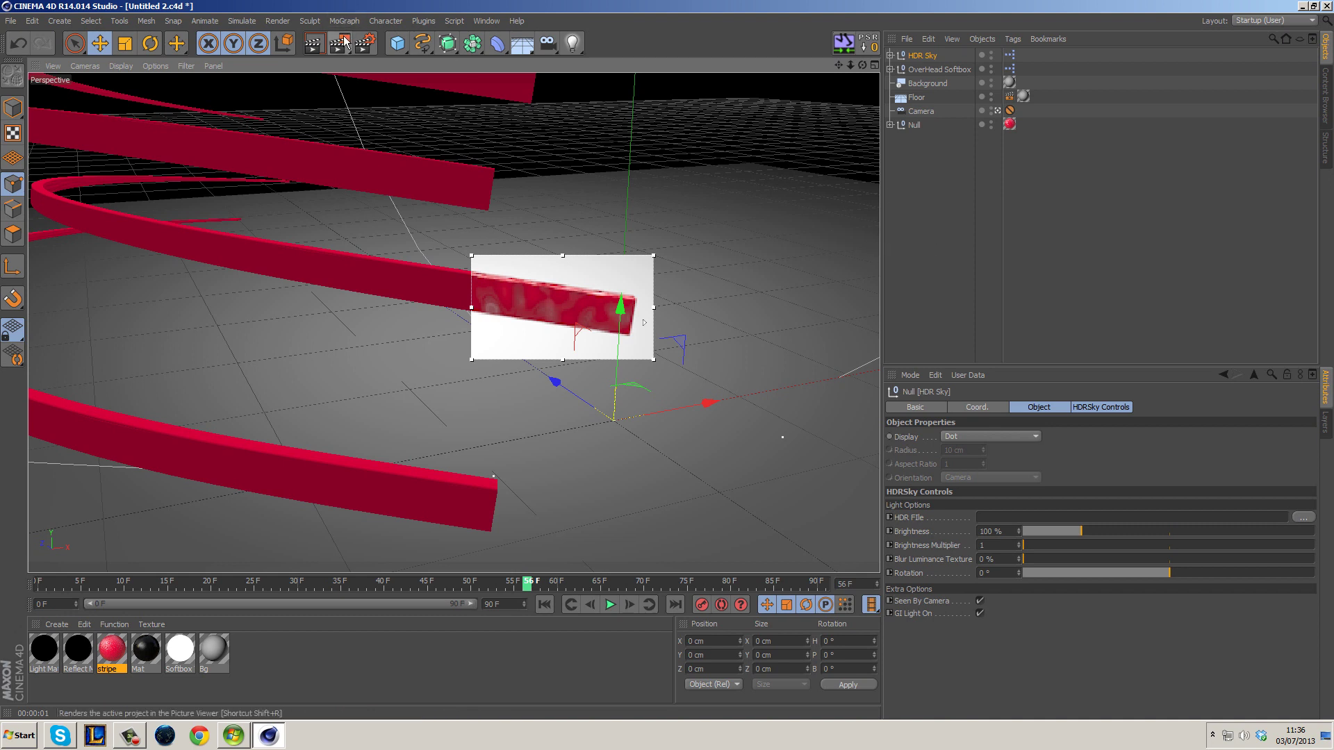
left_click_drag(345, 42, 399, 168)
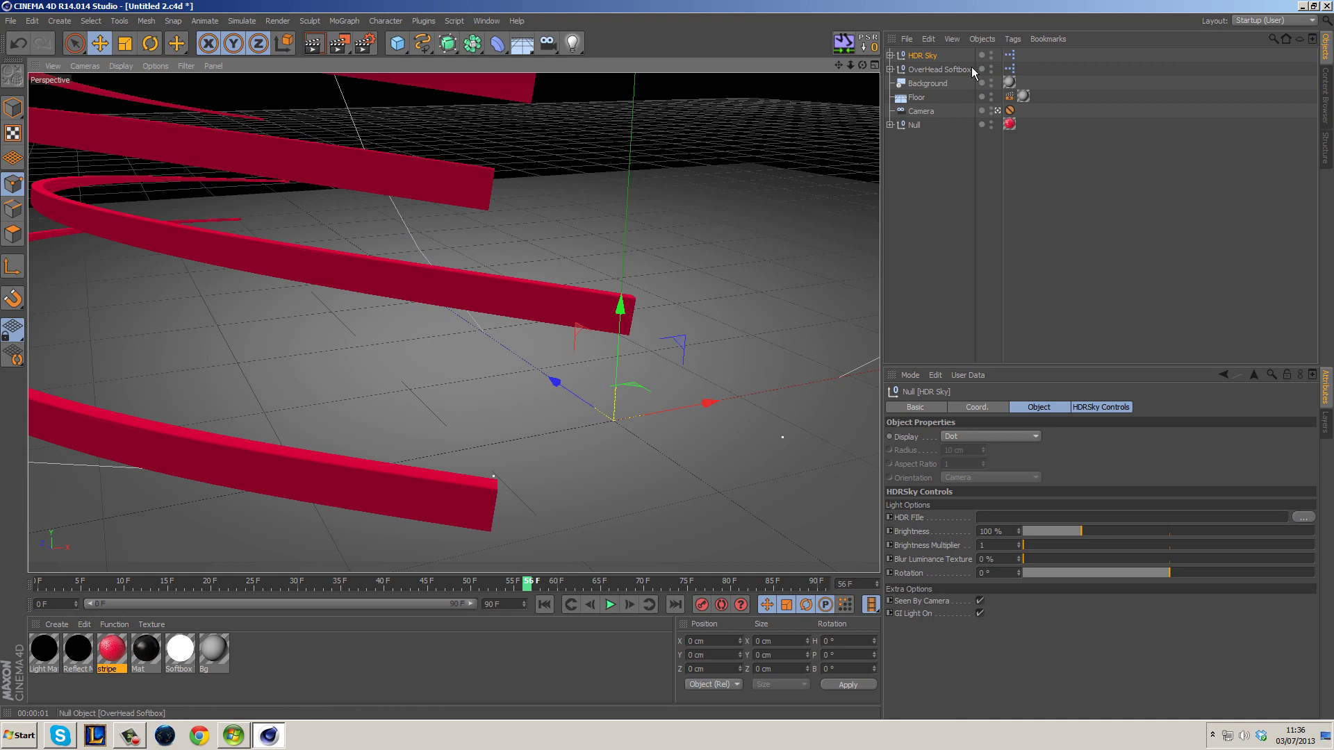
left_click(1303, 518)
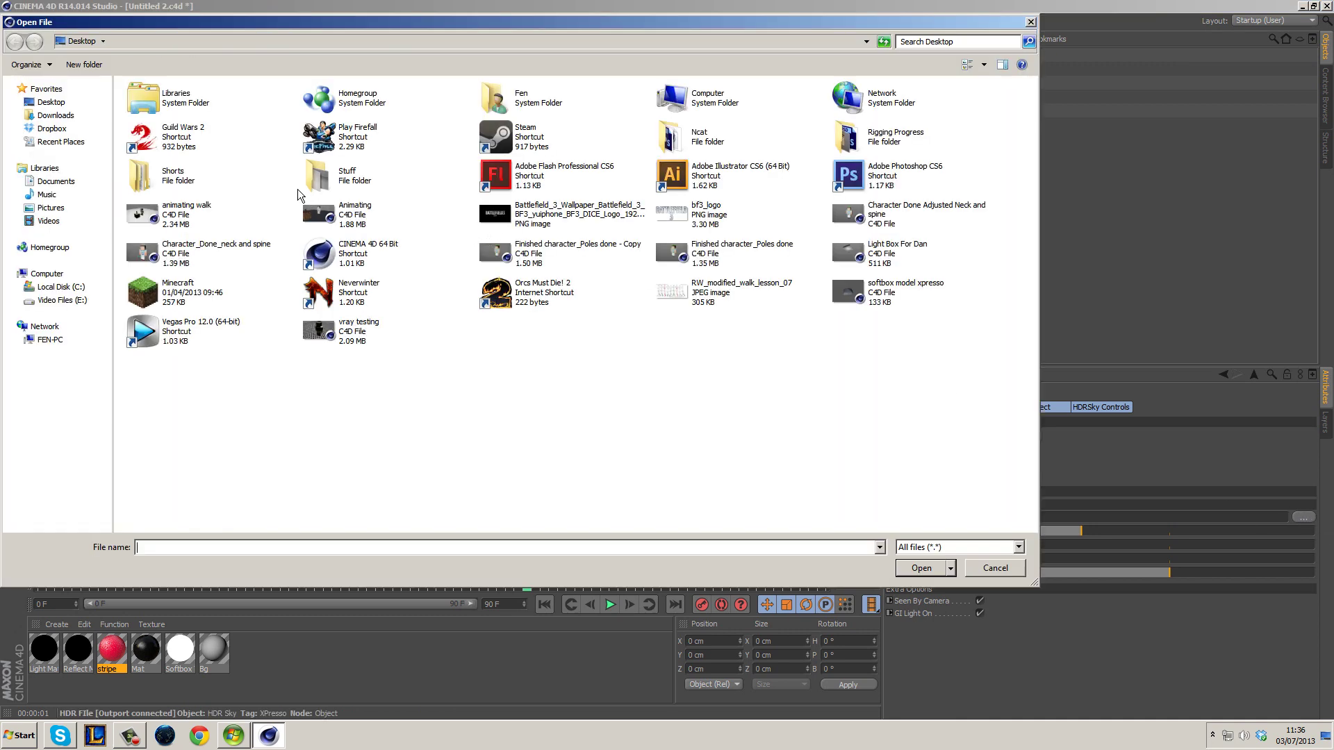
double_click(182, 175)
double_click(146, 103)
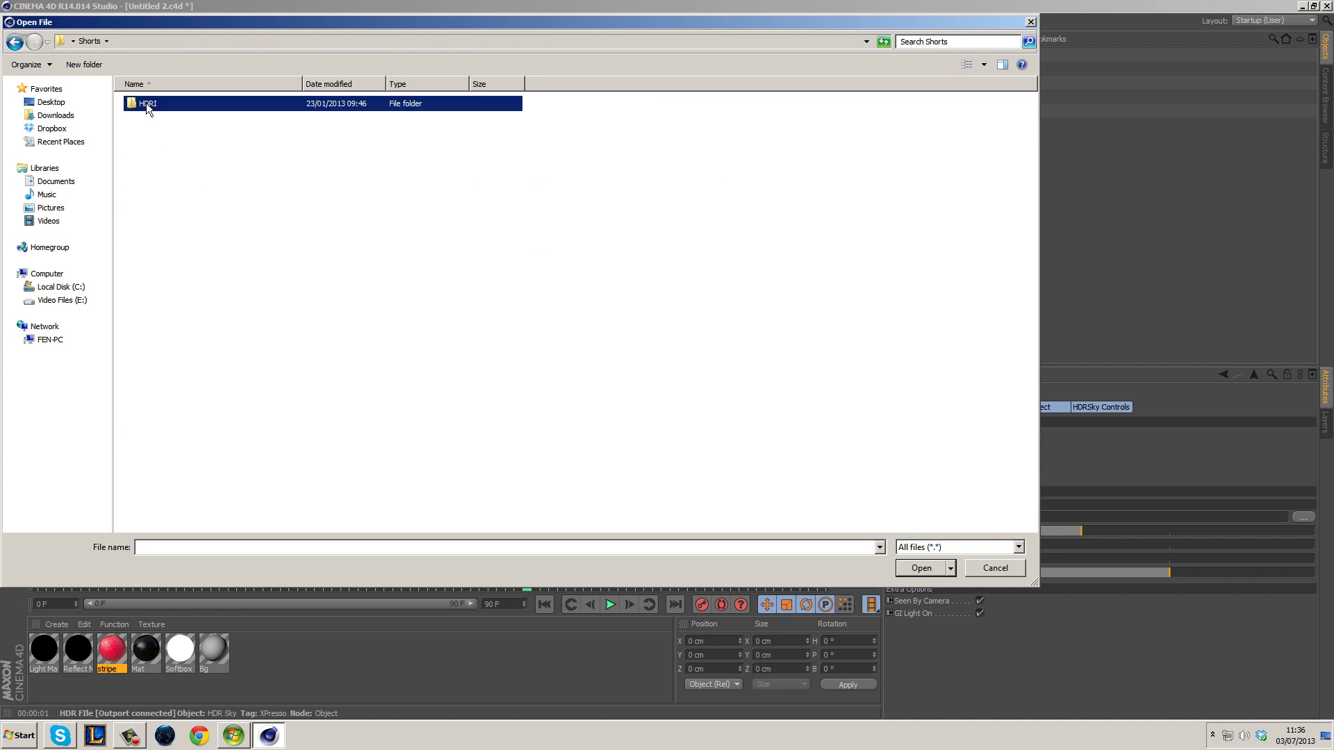
left_click(764, 119)
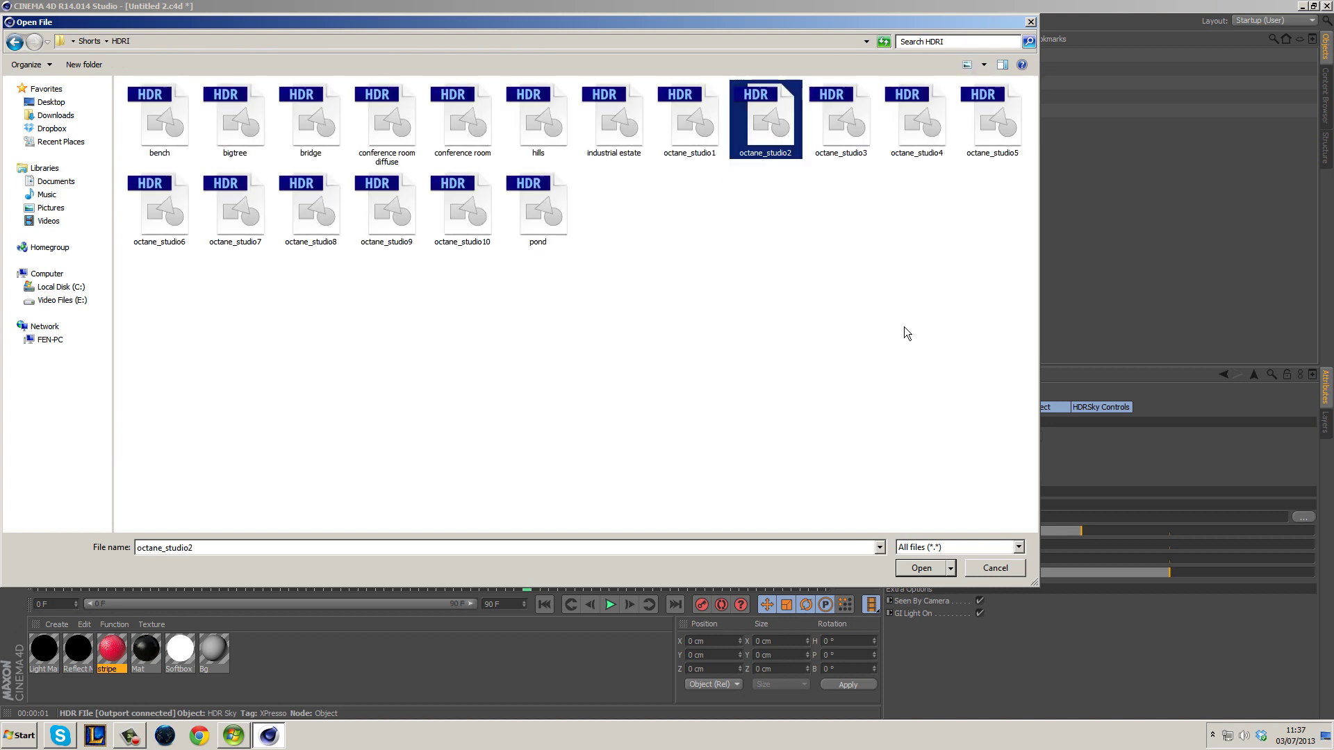
left_click(922, 568)
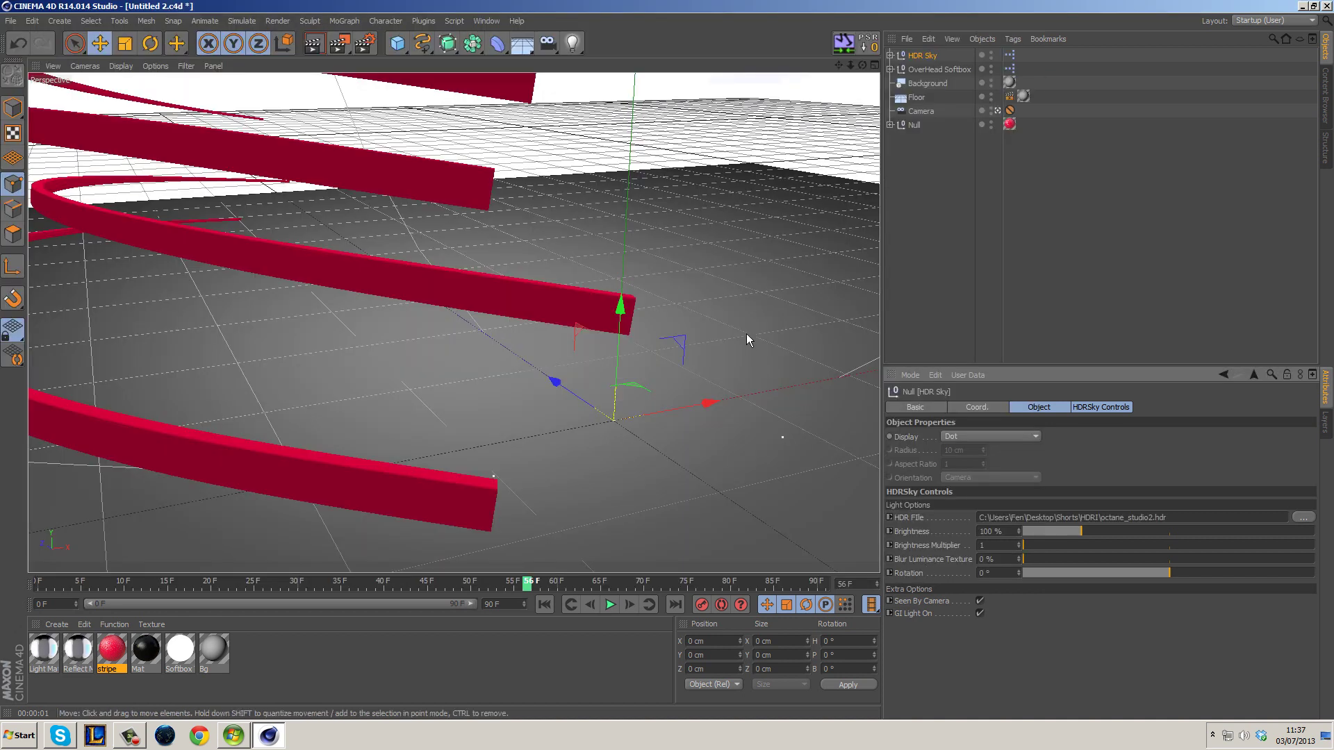
Re-enable the Interactive Render Region and raise its quality to show the studio reflections
left_click_drag(338, 45, 411, 228)
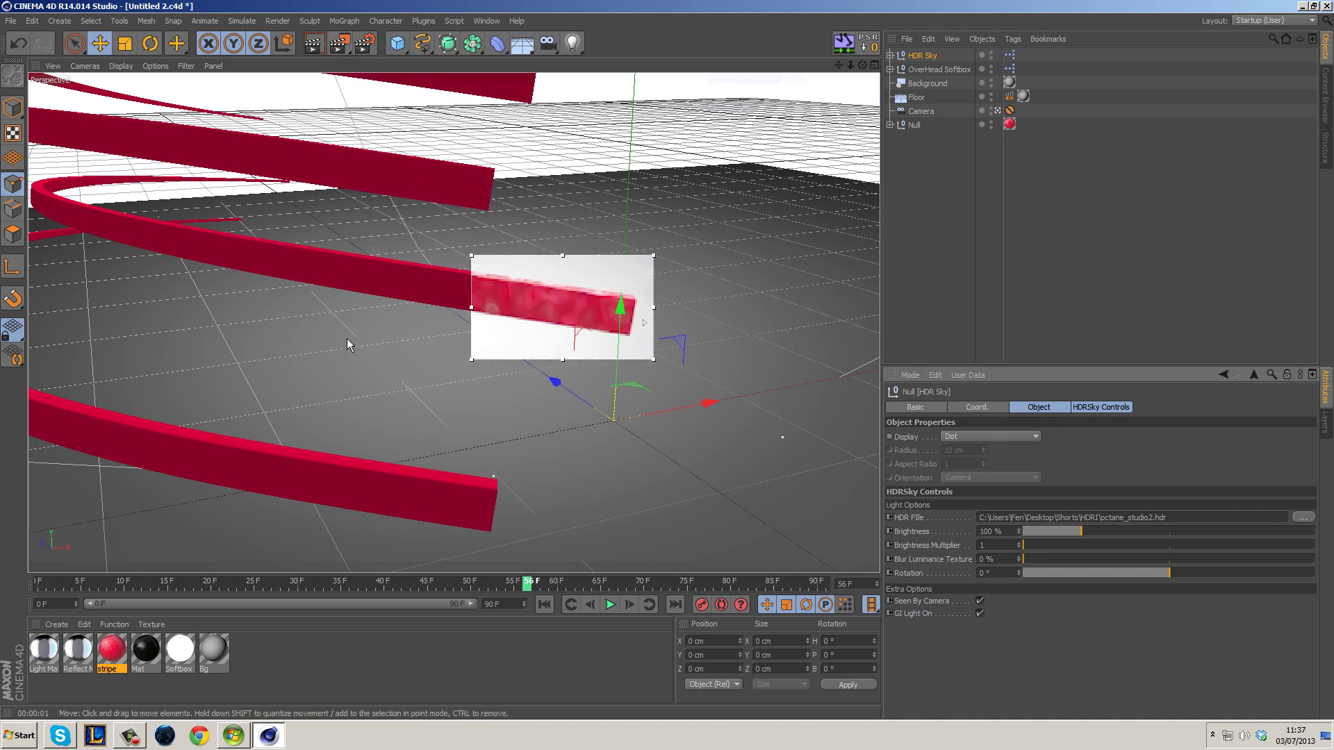
left_click_drag(644, 321, 645, 273)
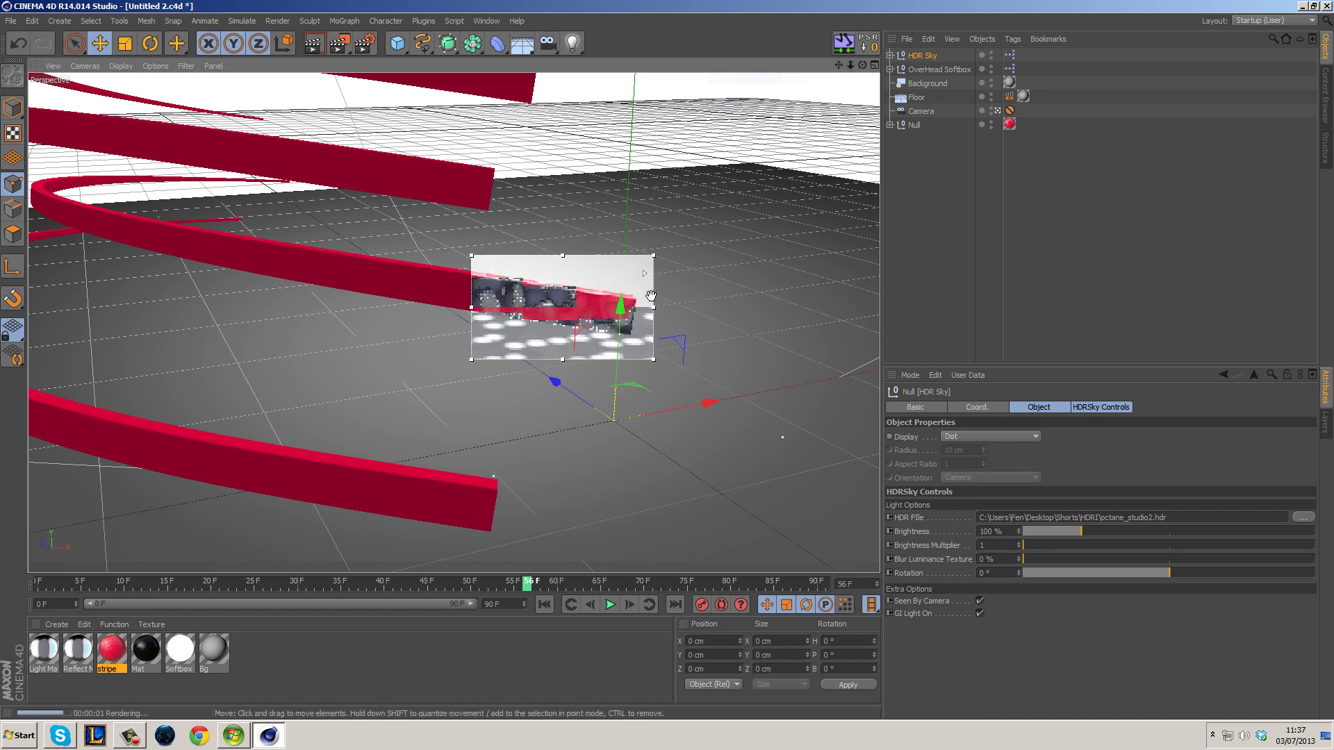
left_click_drag(644, 278, 645, 262)
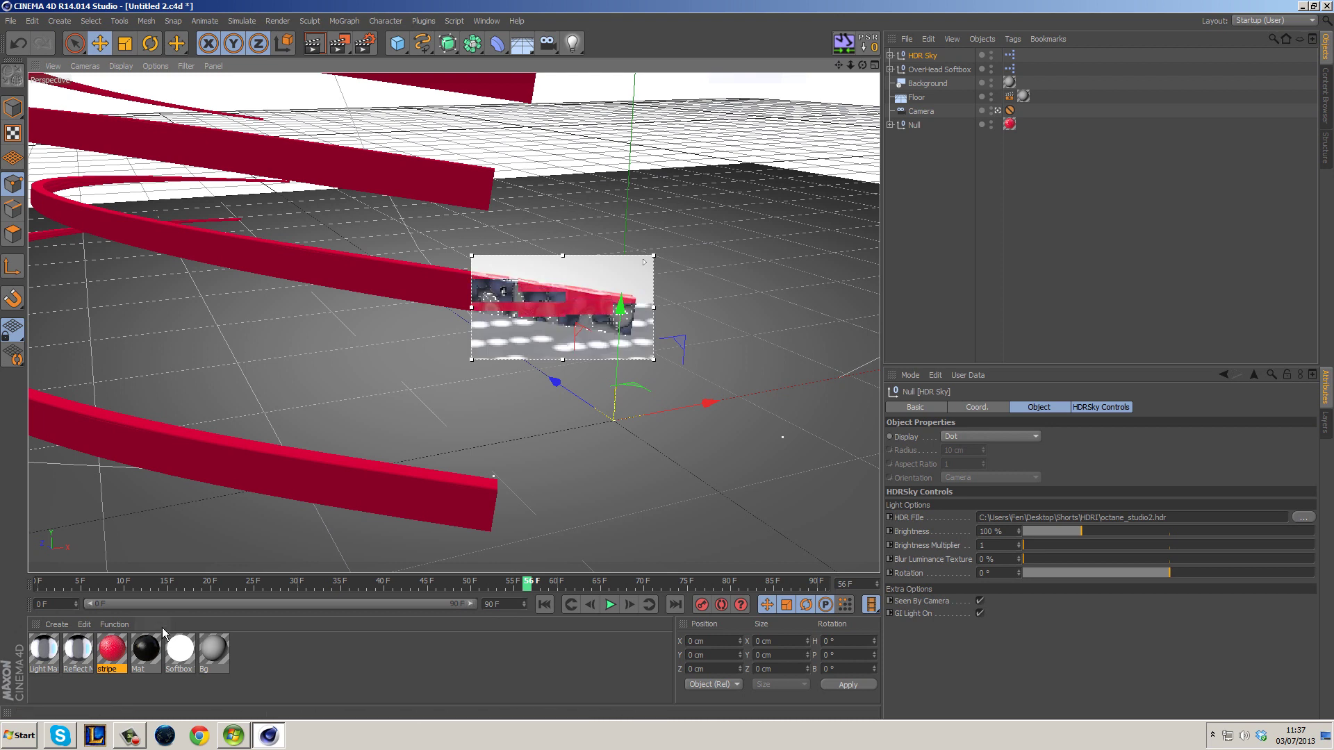
Set stripe's reflection mix strength to 33% and brightness to 29%
double_click(111, 650)
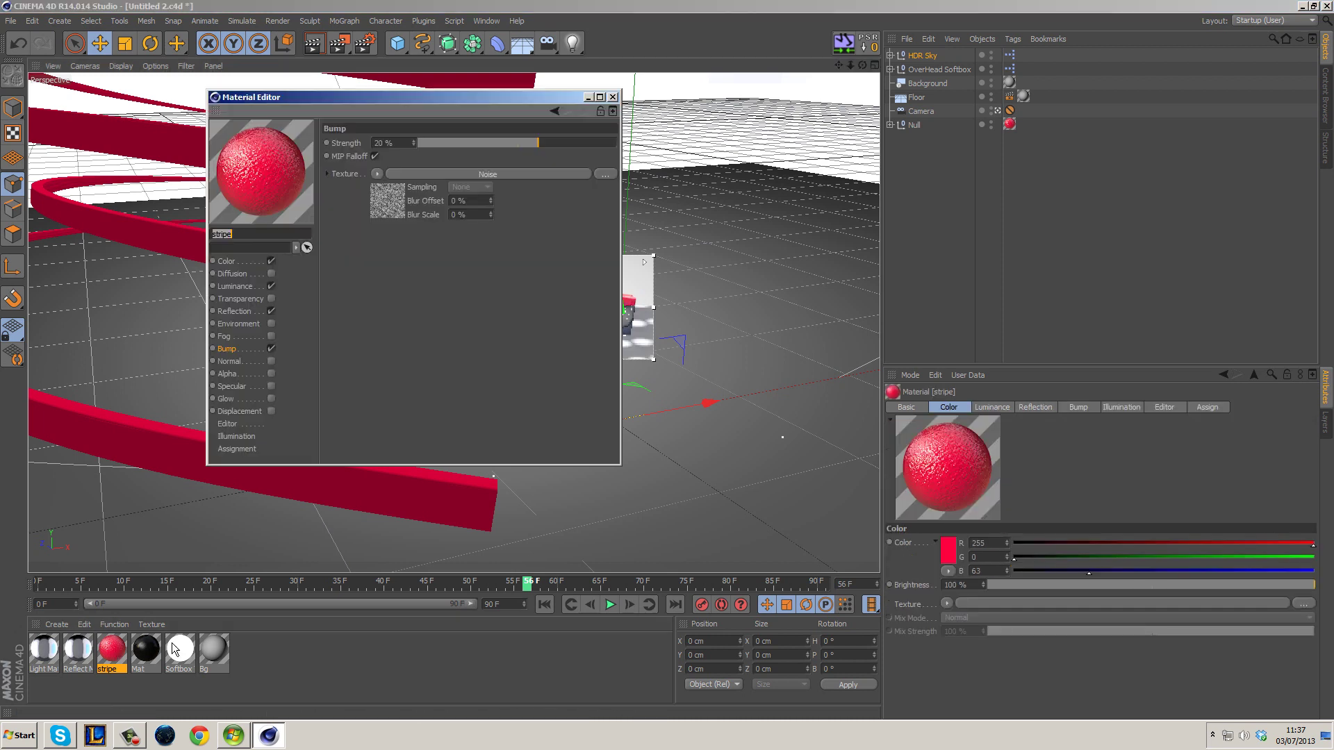
left_click_drag(382, 101, 885, 121)
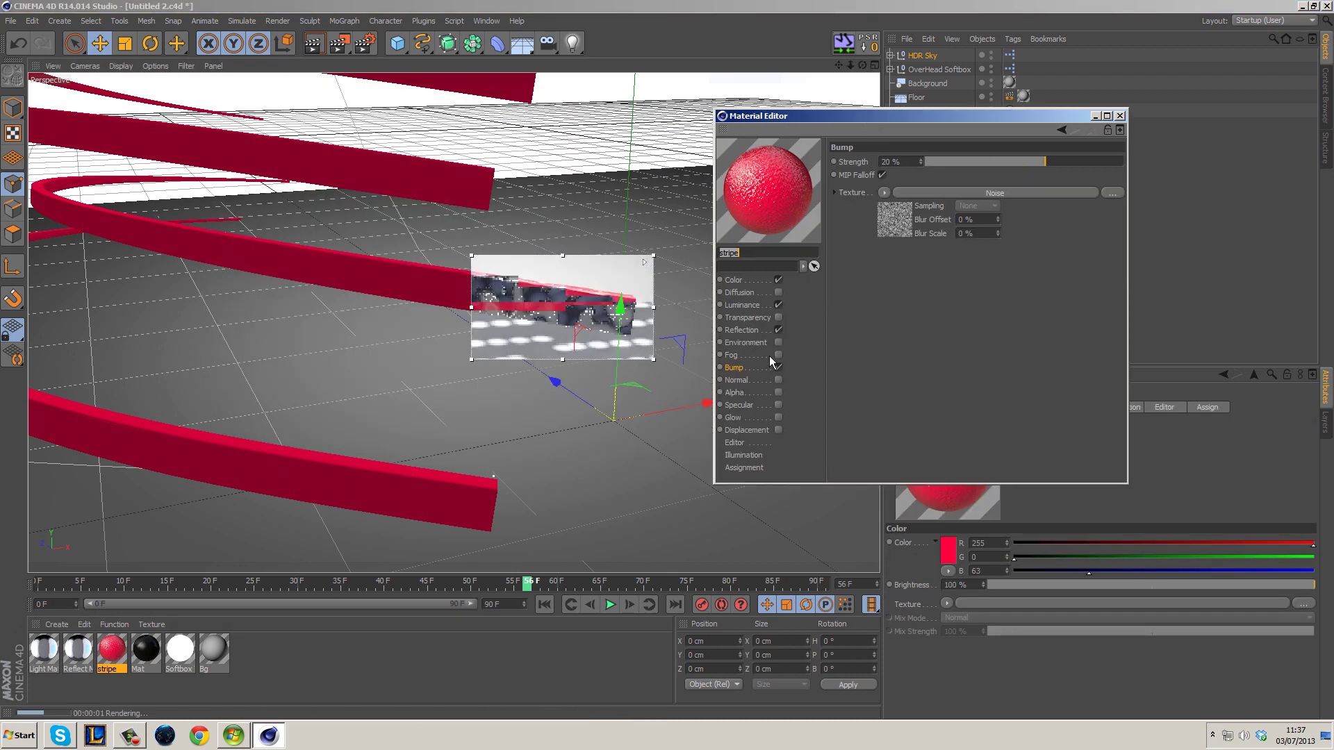
left_click(760, 330)
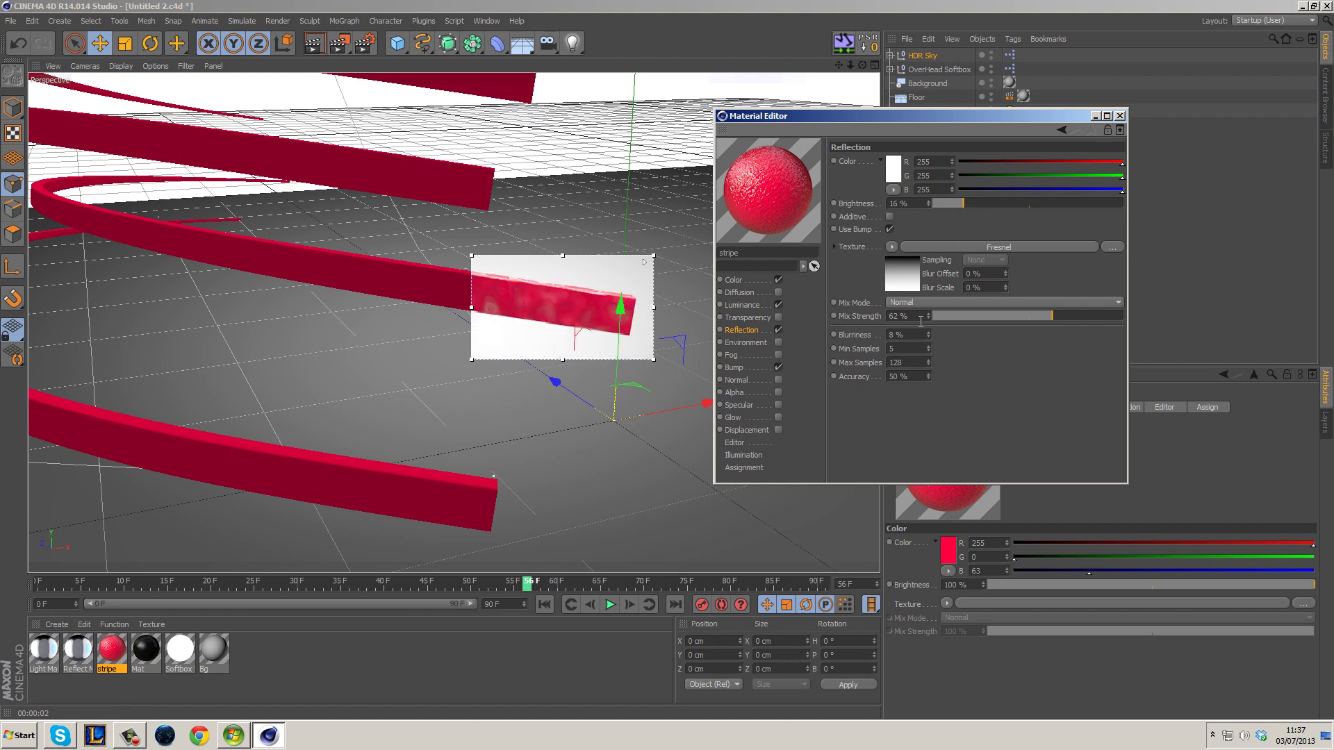
left_click_drag(983, 317, 989, 316)
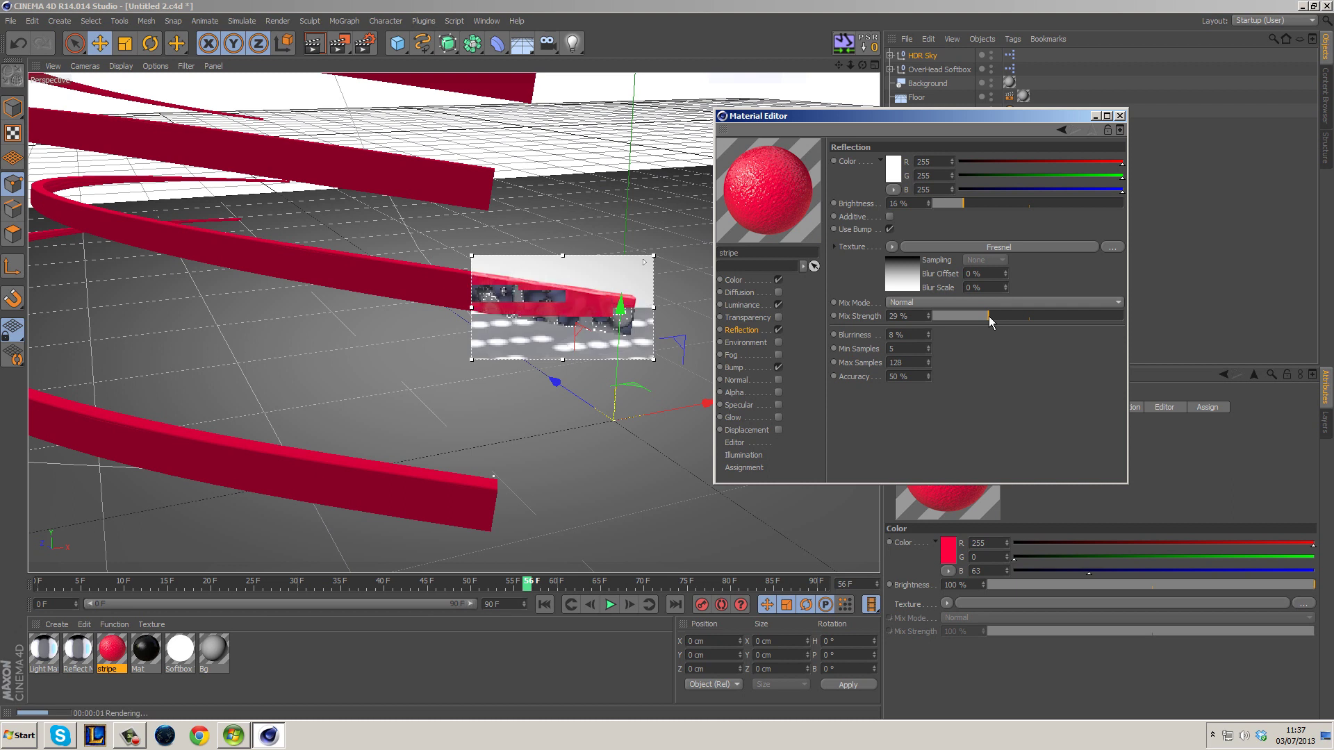
left_click_drag(989, 316, 1152, 325)
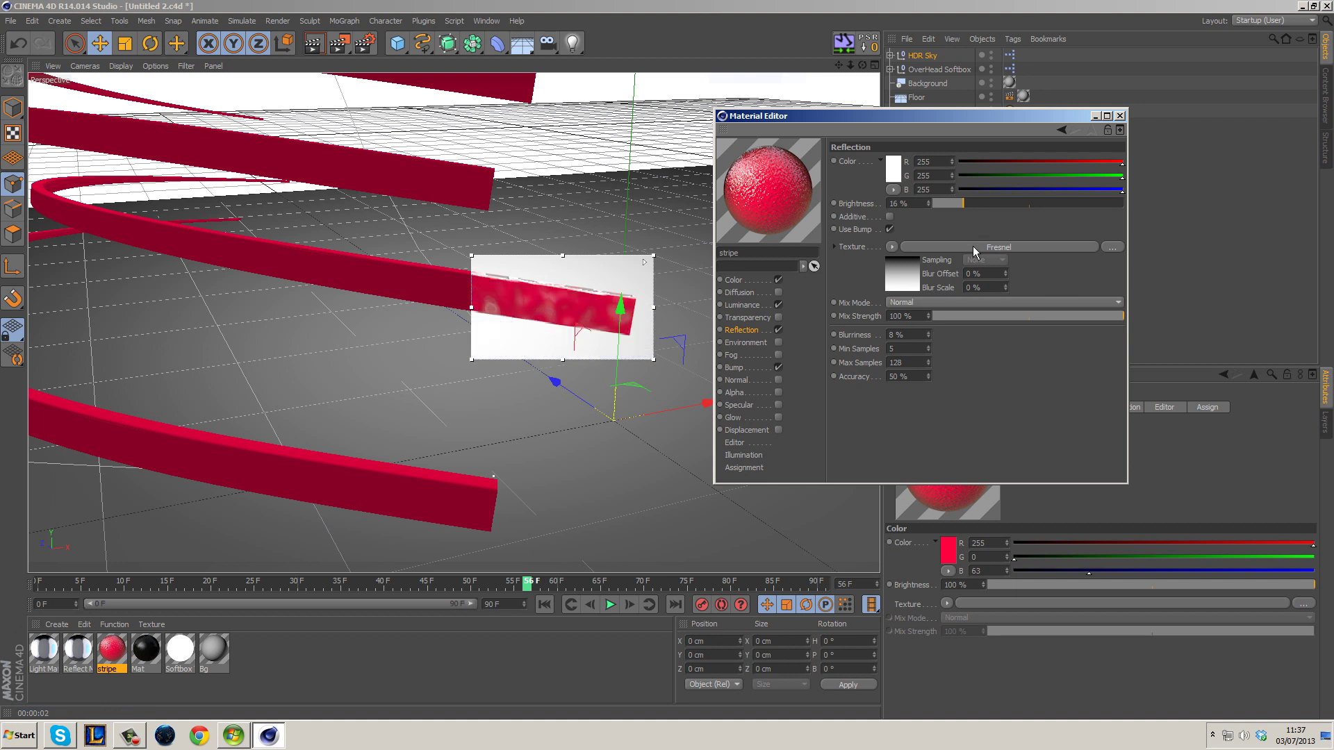
left_click_drag(959, 204, 952, 203)
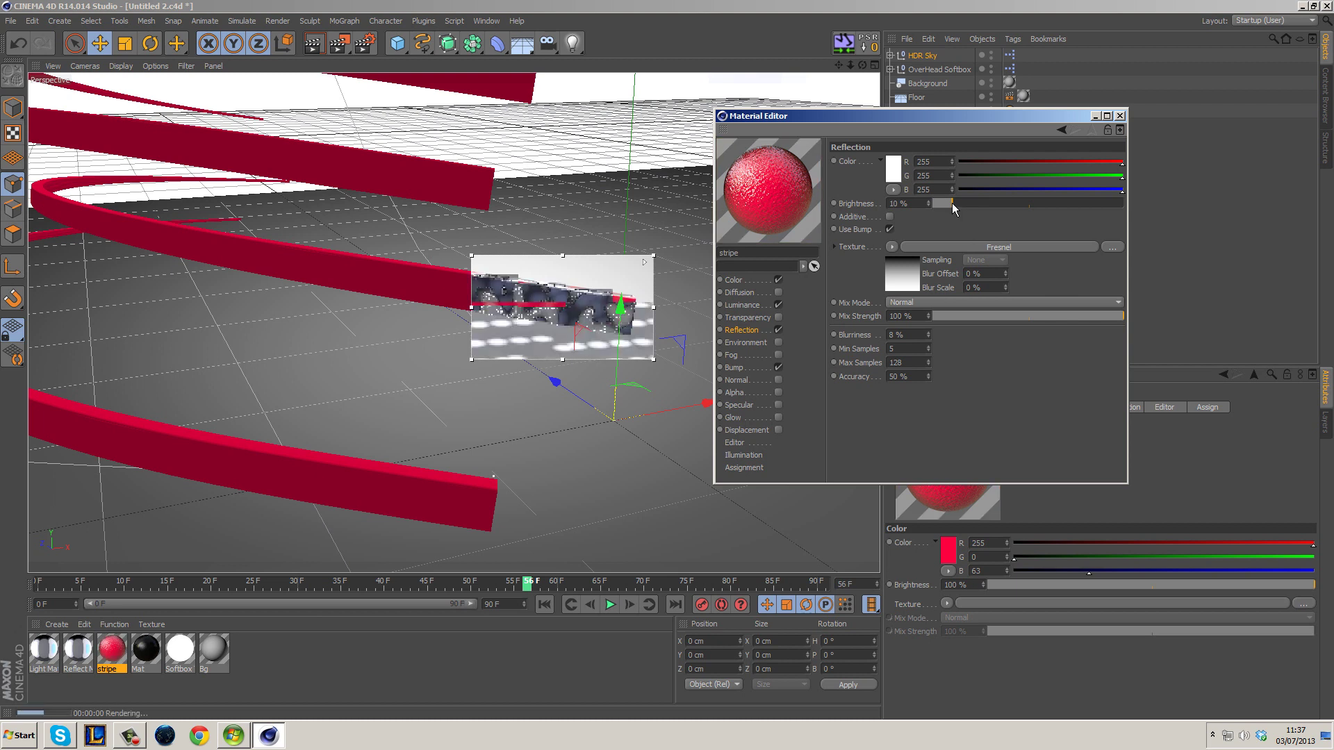
left_click_drag(973, 314, 996, 315)
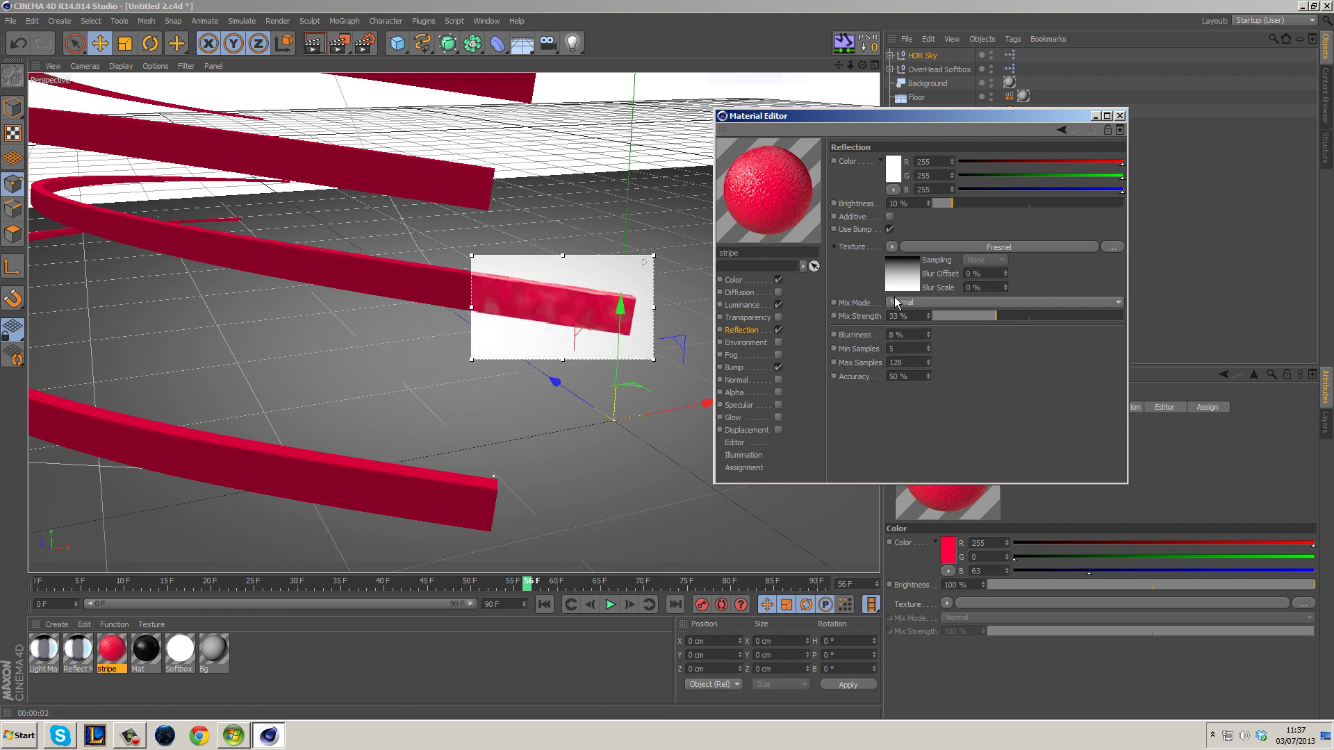
left_click(989, 204)
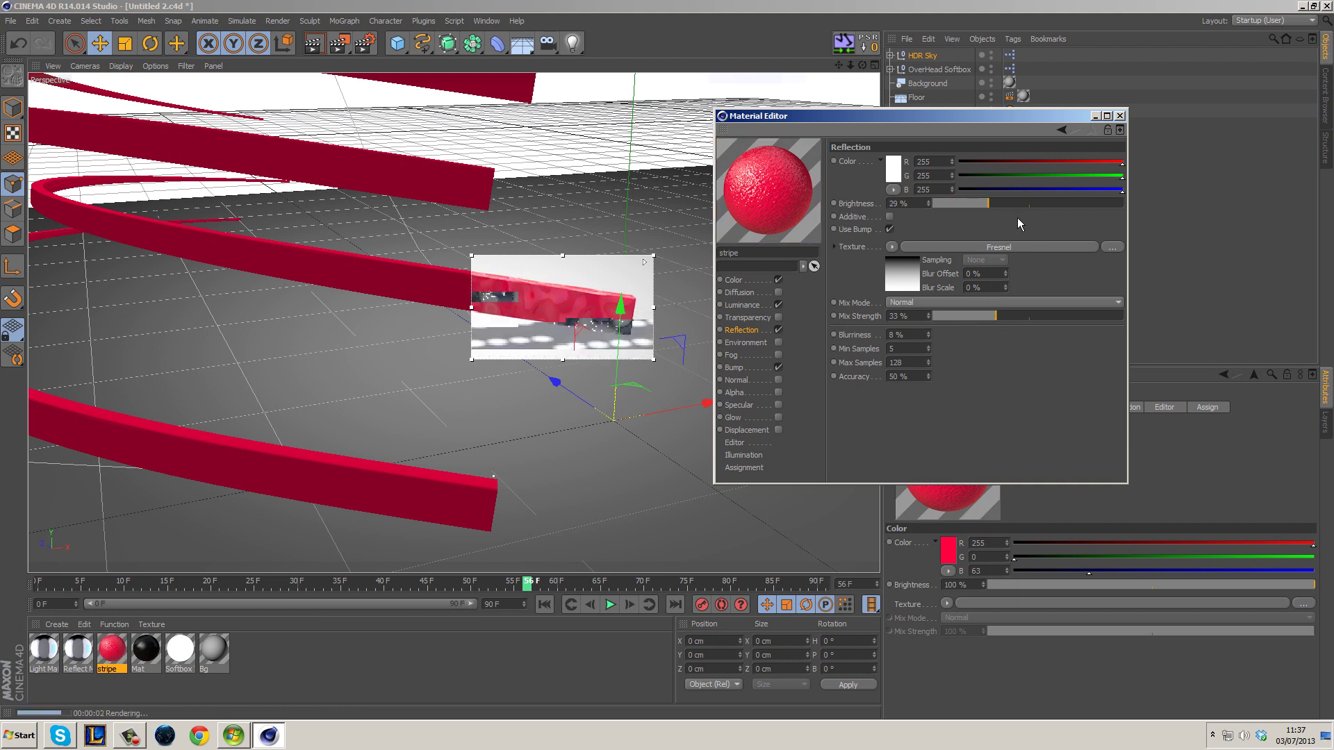
Lower the bump strength to 5% and close the Material Editor
left_click(752, 366)
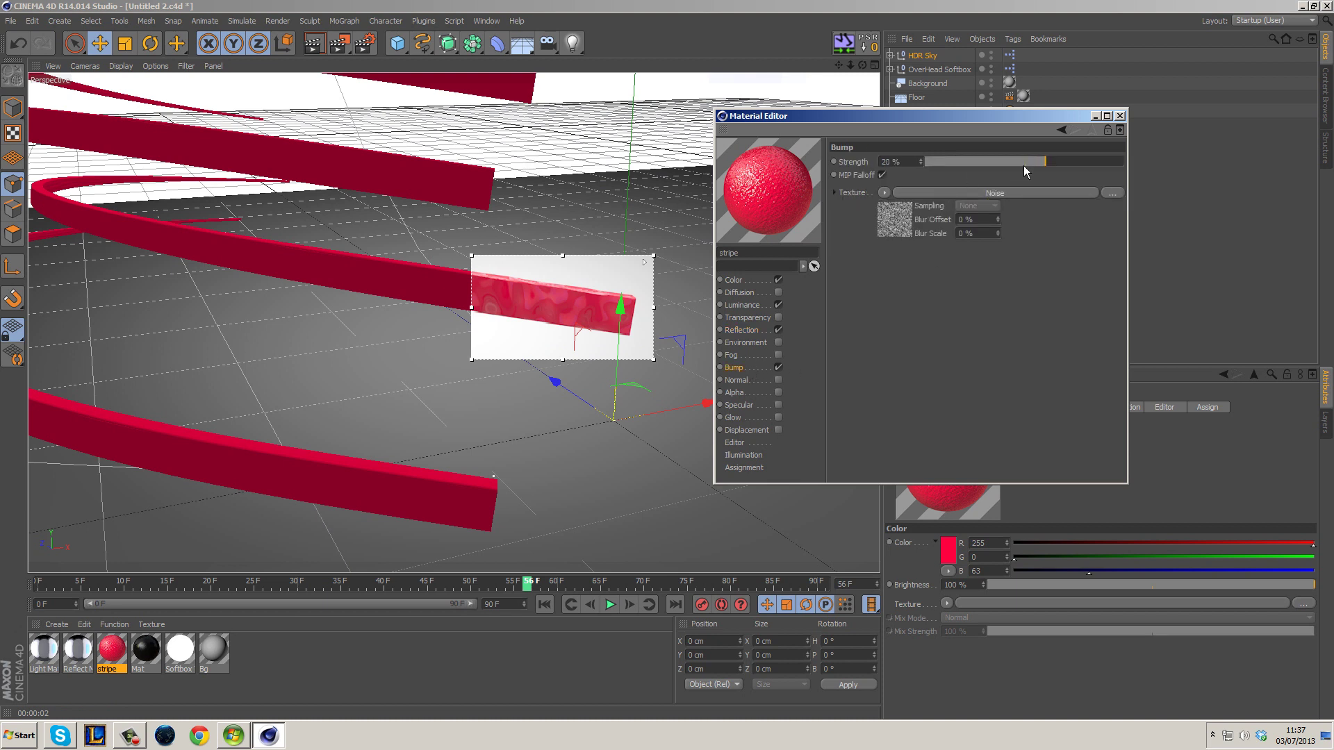
left_click_drag(1036, 161, 1034, 163)
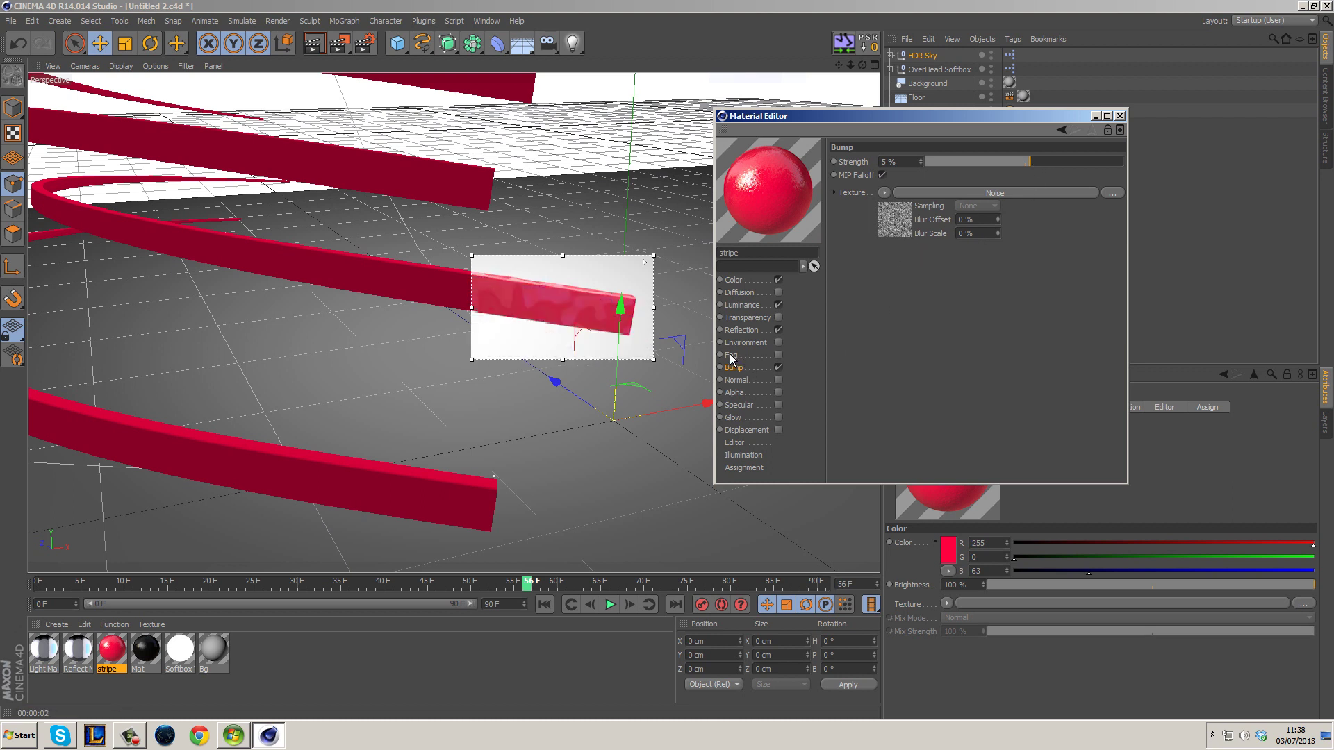
left_click(1121, 116)
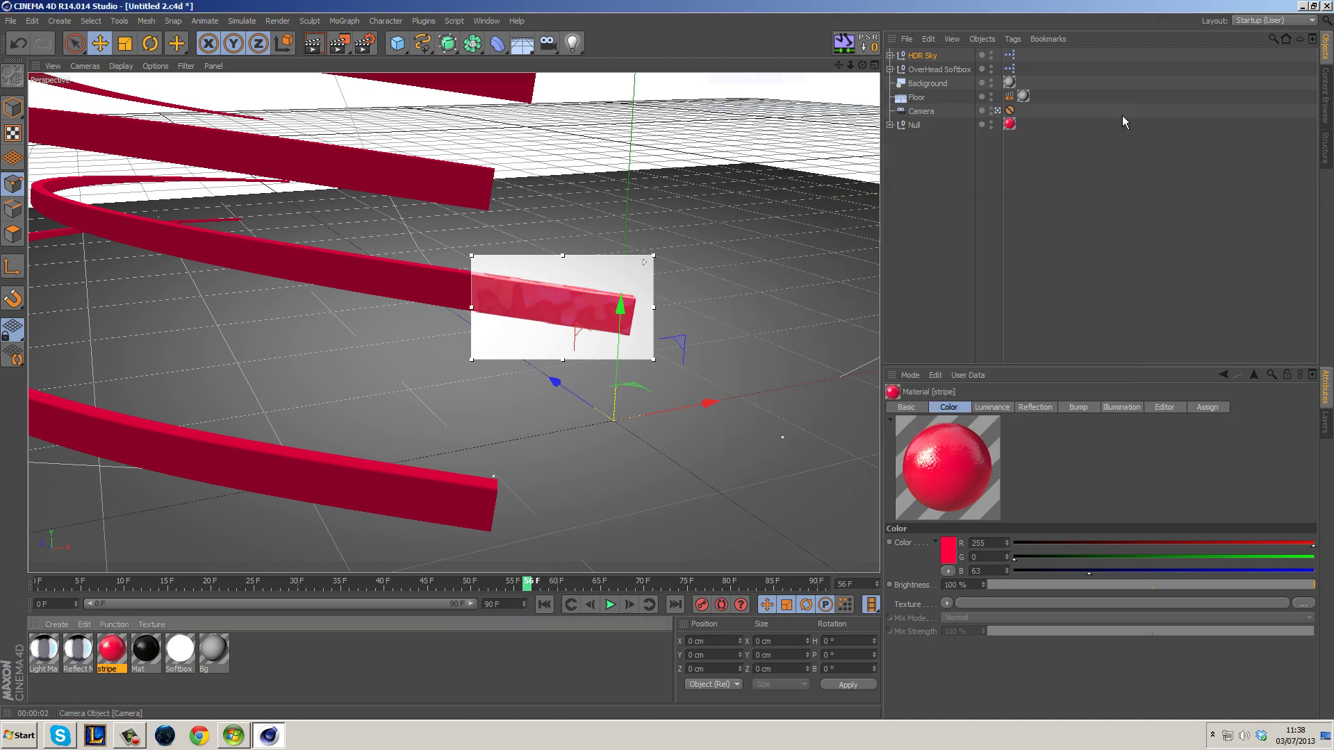
Render a test frame to the Picture Viewer and turn off the live render preview
left_click(345, 52)
left_click(340, 48)
left_click(340, 43)
left_click(365, 43)
left_click(417, 228)
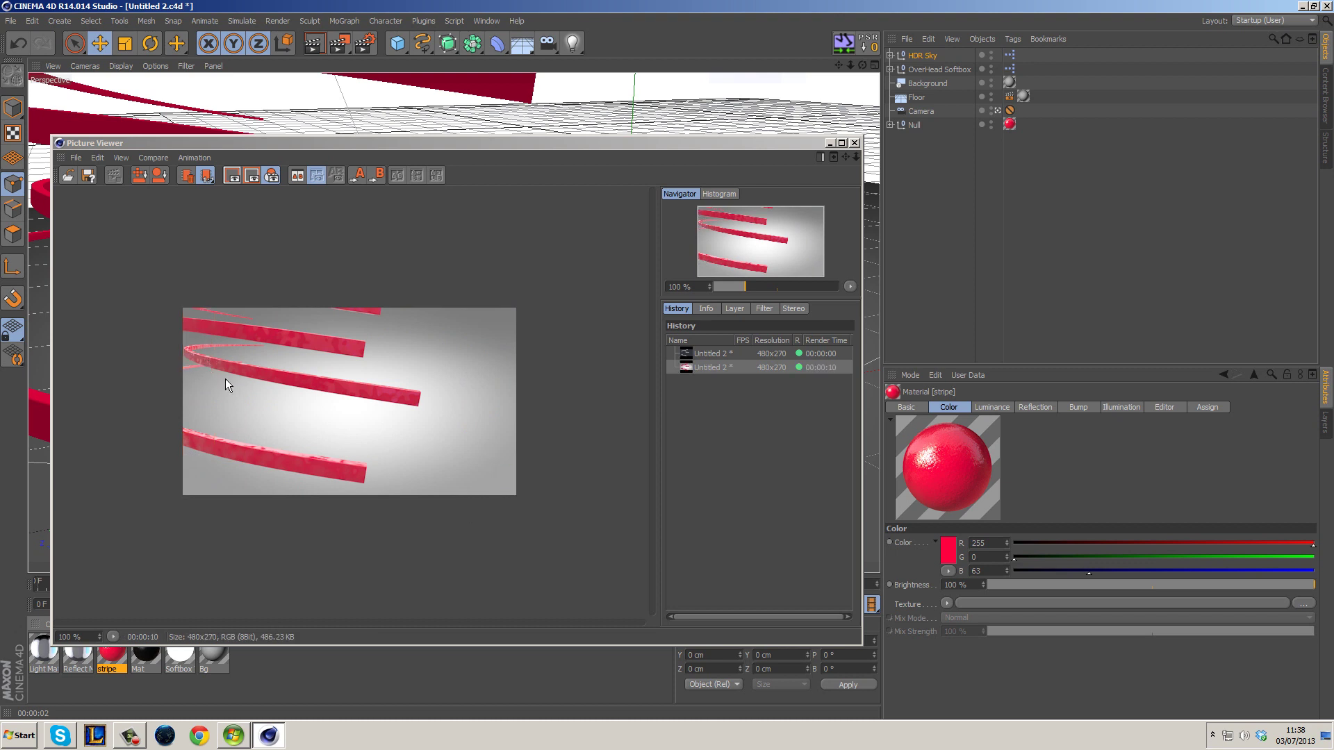
Lower the Stripe material's bump strength to 1% and re-render the frame to compare
double_click(119, 664)
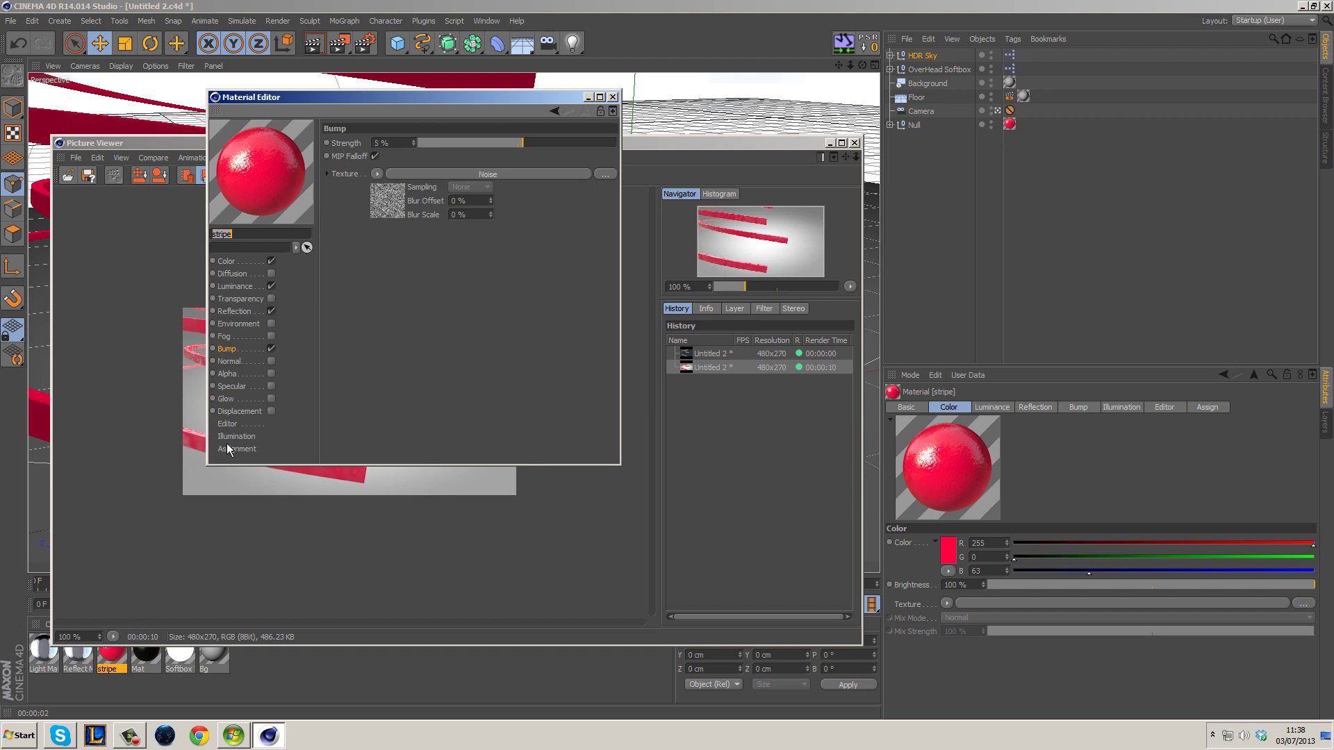
left_click(251, 344)
left_click(614, 97)
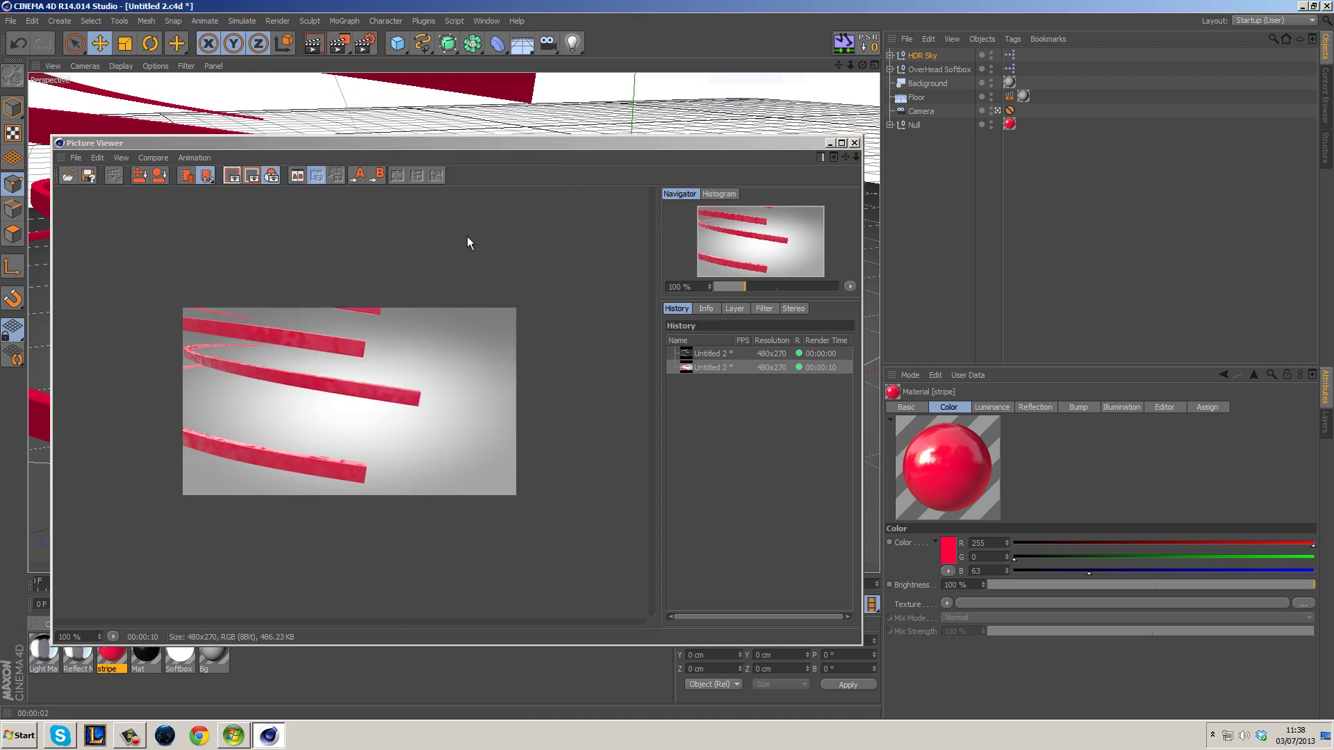
left_click(340, 43)
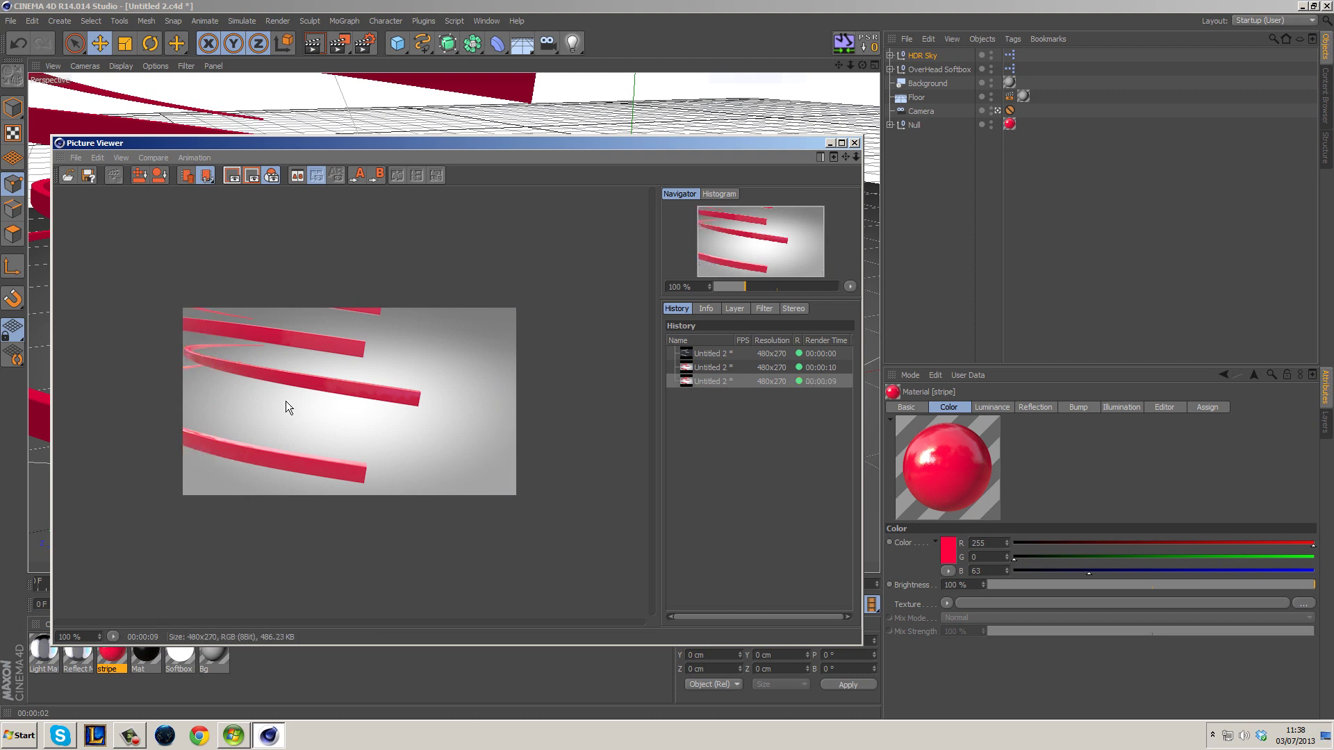
left_click(855, 144)
Raise the Stripe material's luminance to 79%
double_click(112, 649)
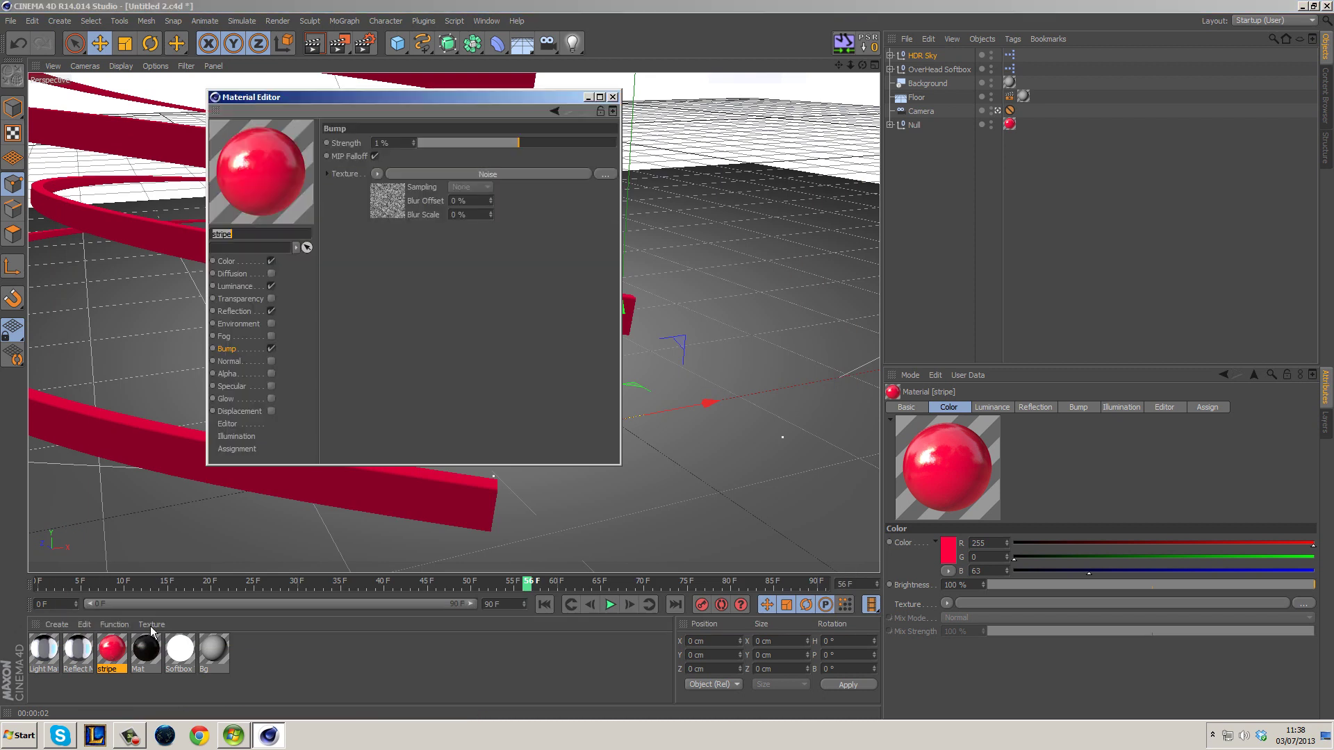
left_click(248, 286)
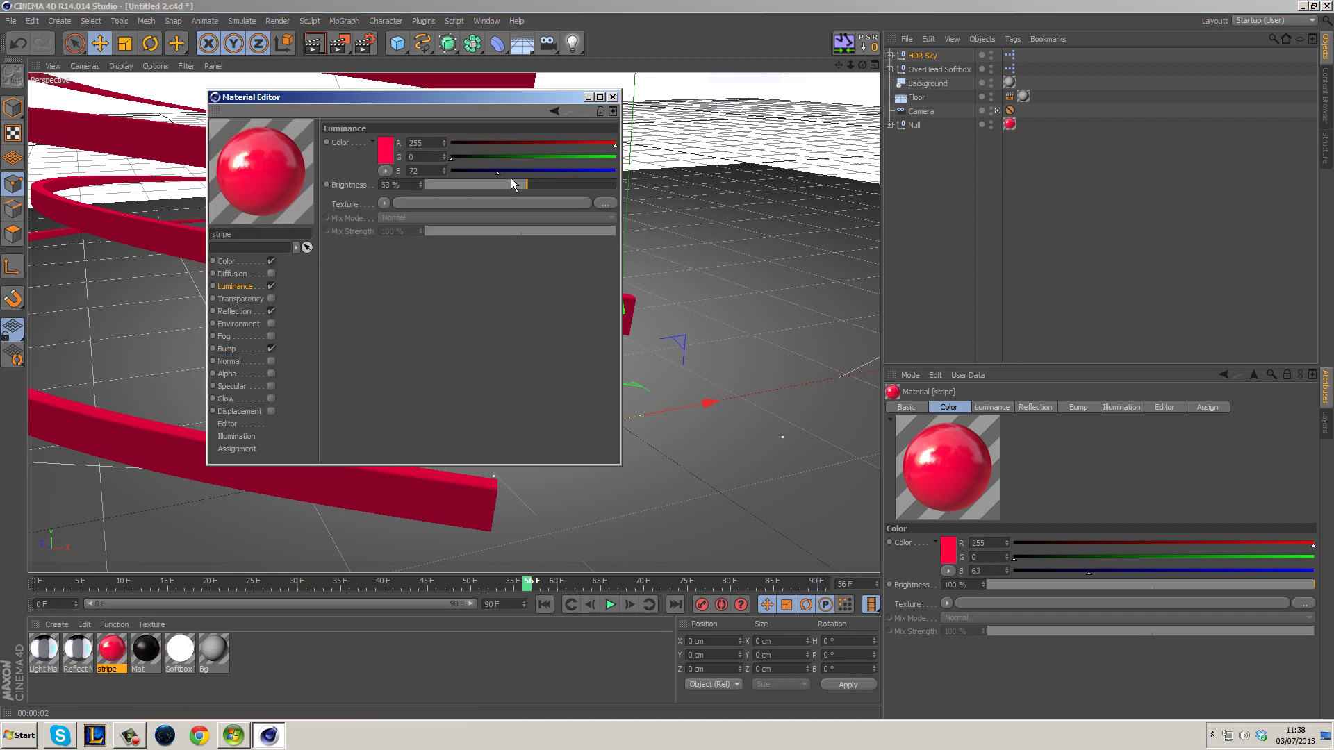
left_click_drag(545, 181, 592, 179)
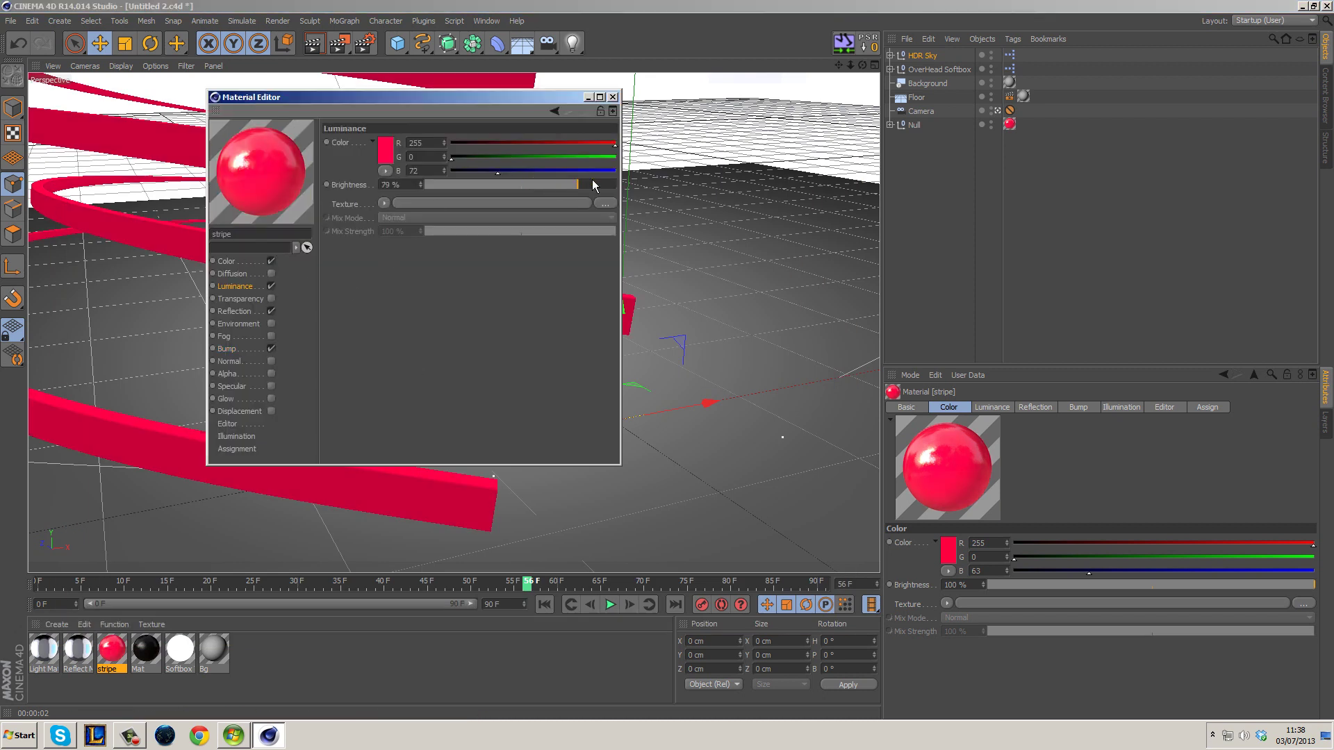
left_click(614, 98)
Render the frame and compare it with the earlier 00:00:09 test render
left_click(339, 43)
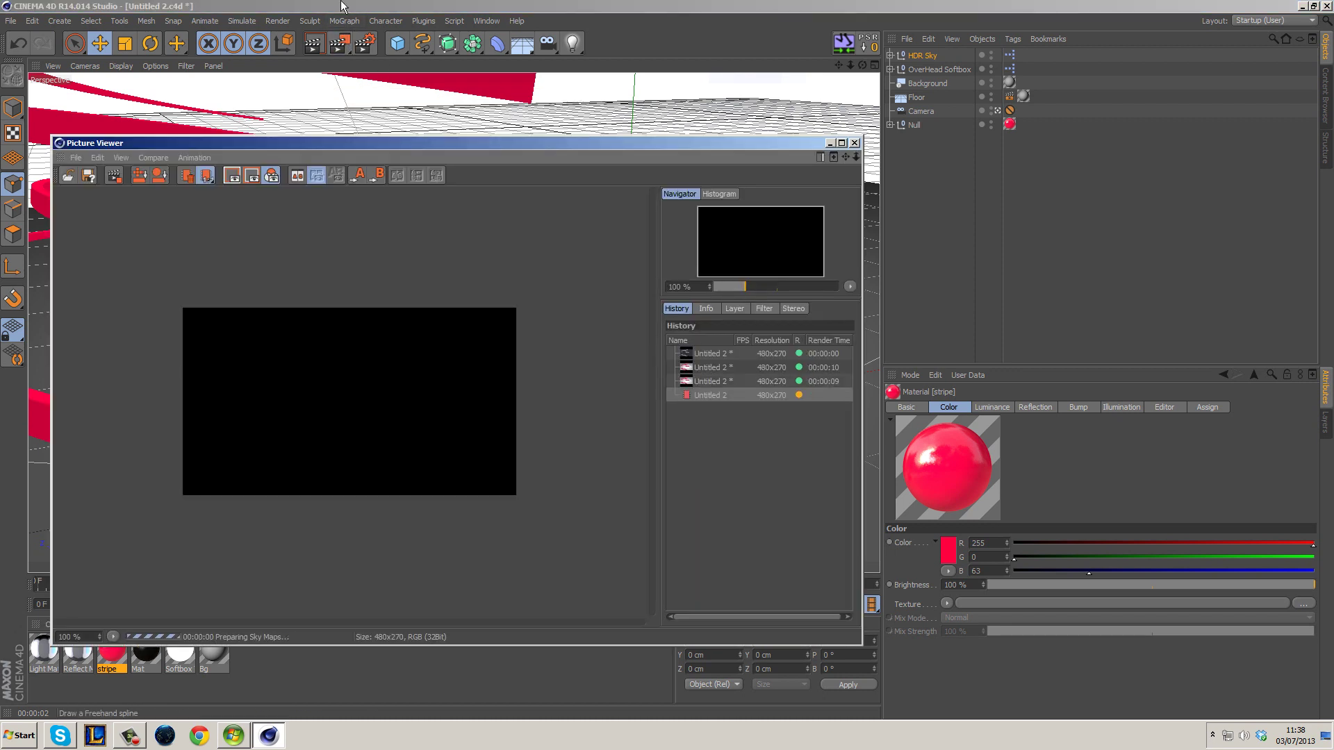
left_click(713, 381)
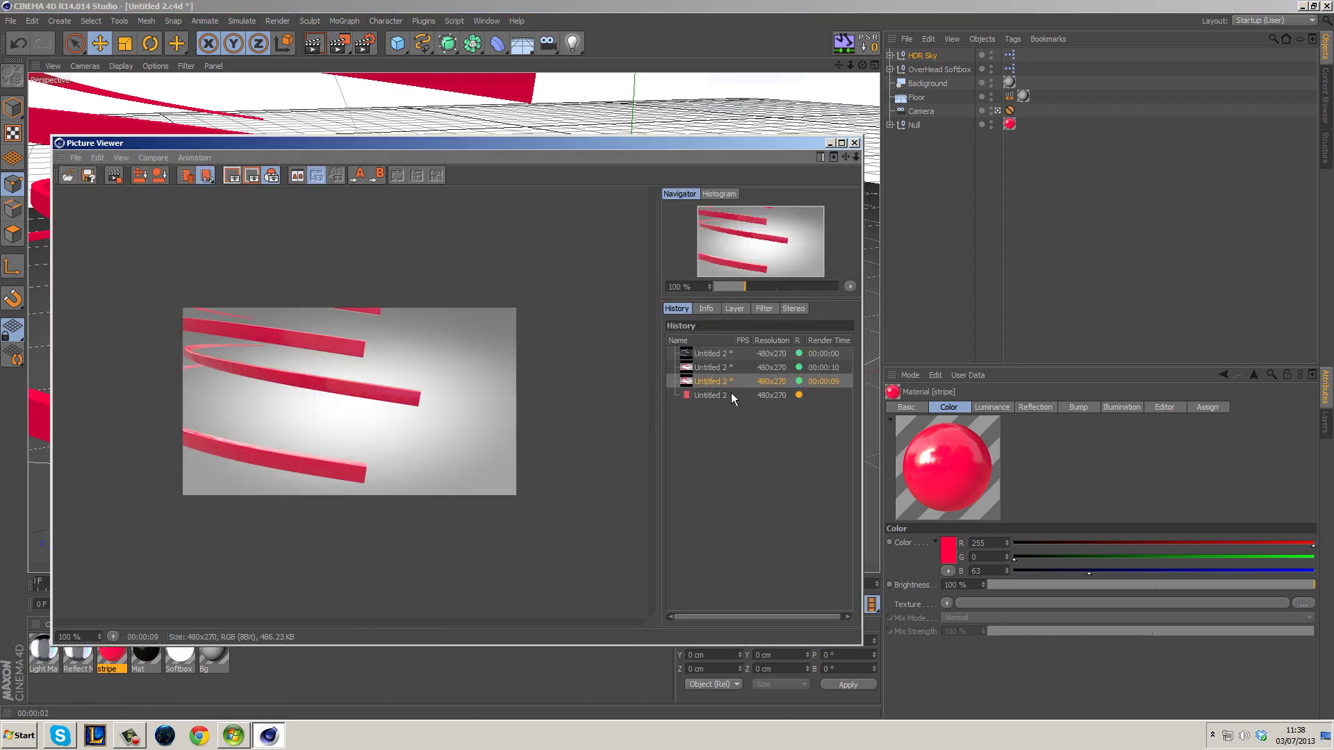
left_click(736, 395)
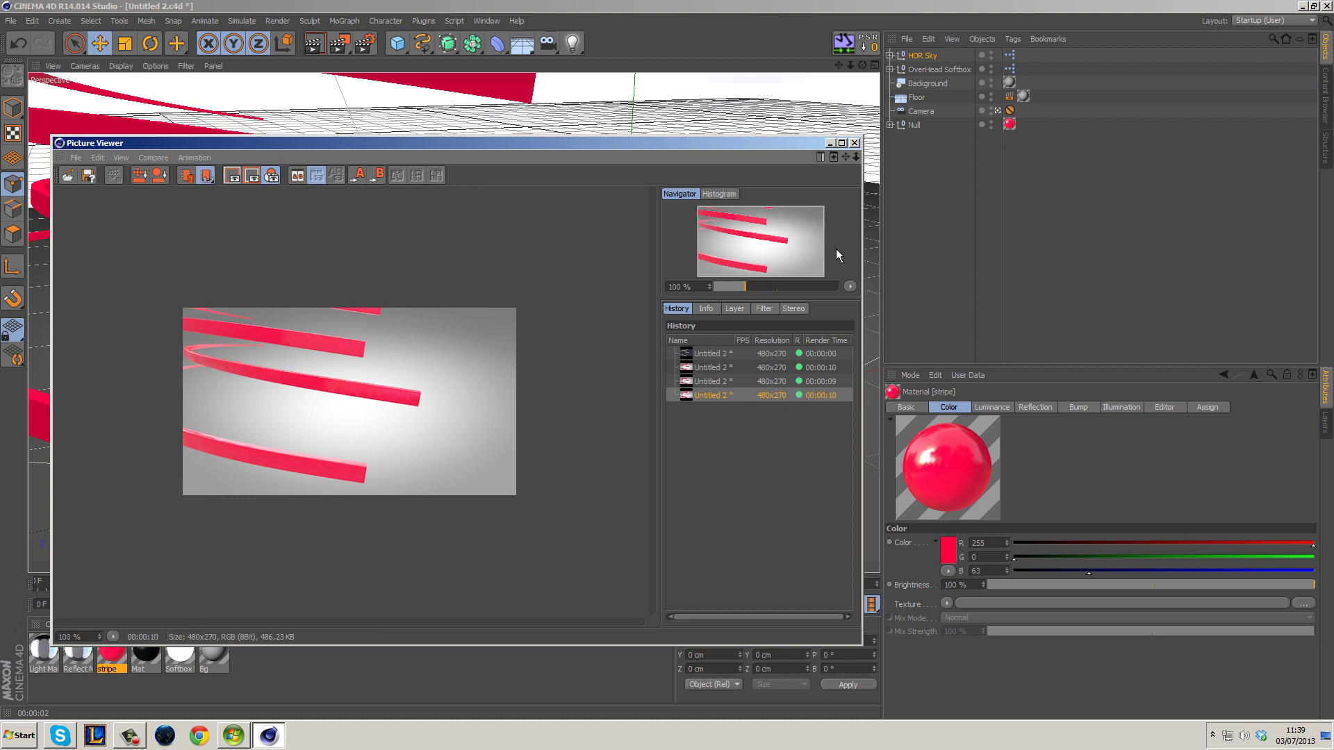
Brighten the darker stop of the Bg material's color gradient to grey 182
left_click(854, 142)
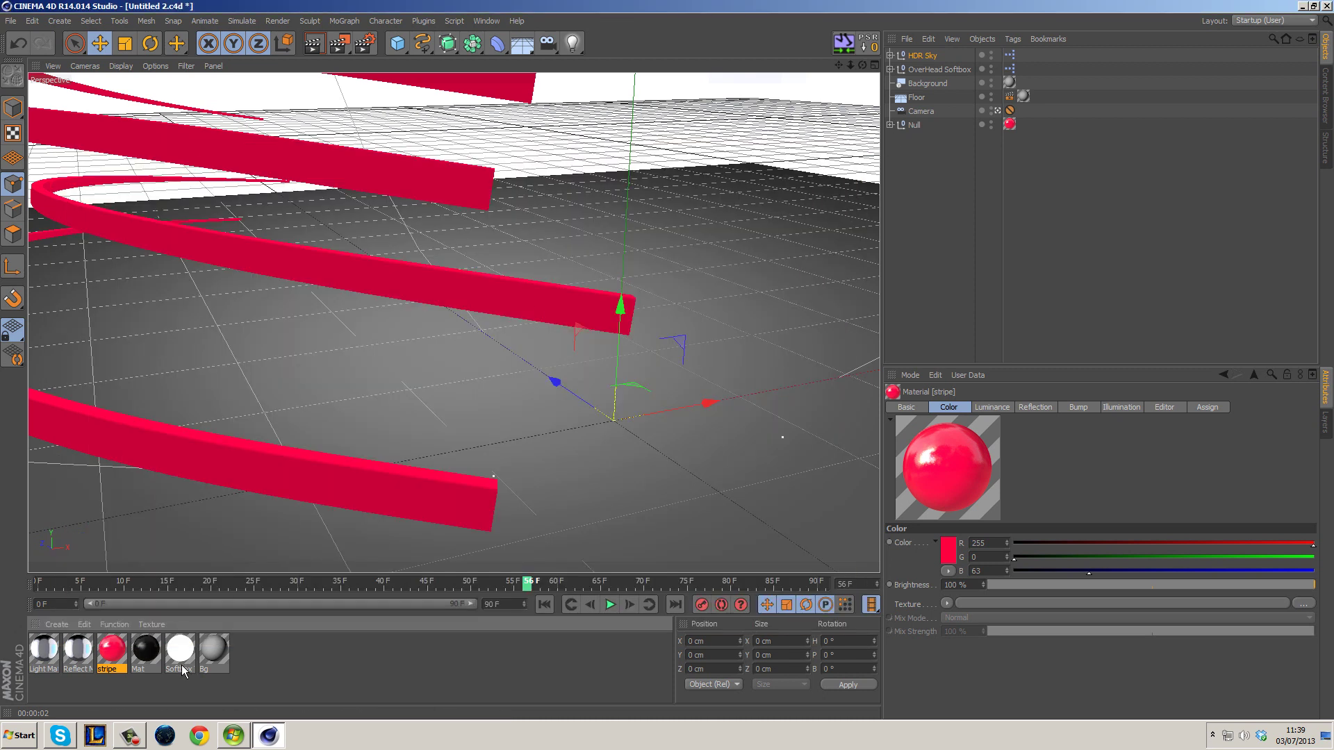
double_click(214, 649)
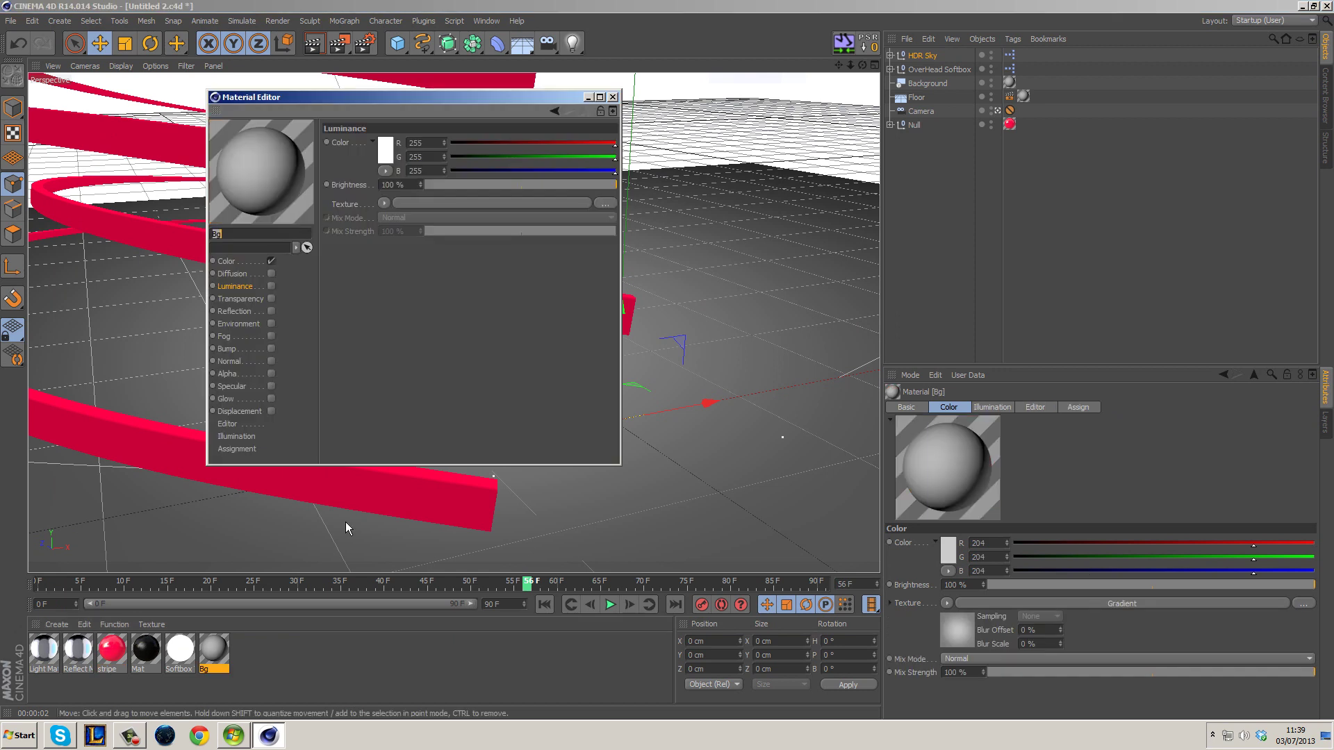
left_click(242, 261)
left_click(394, 227)
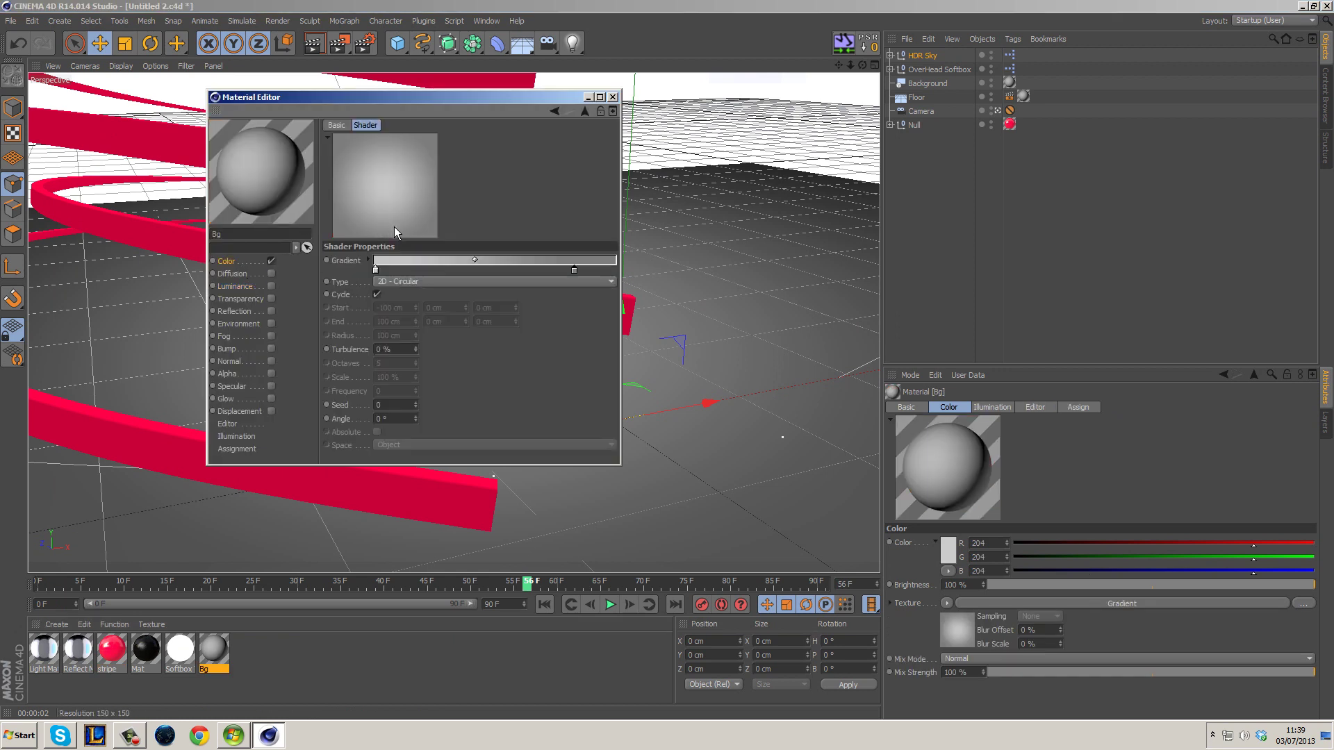
double_click(575, 270)
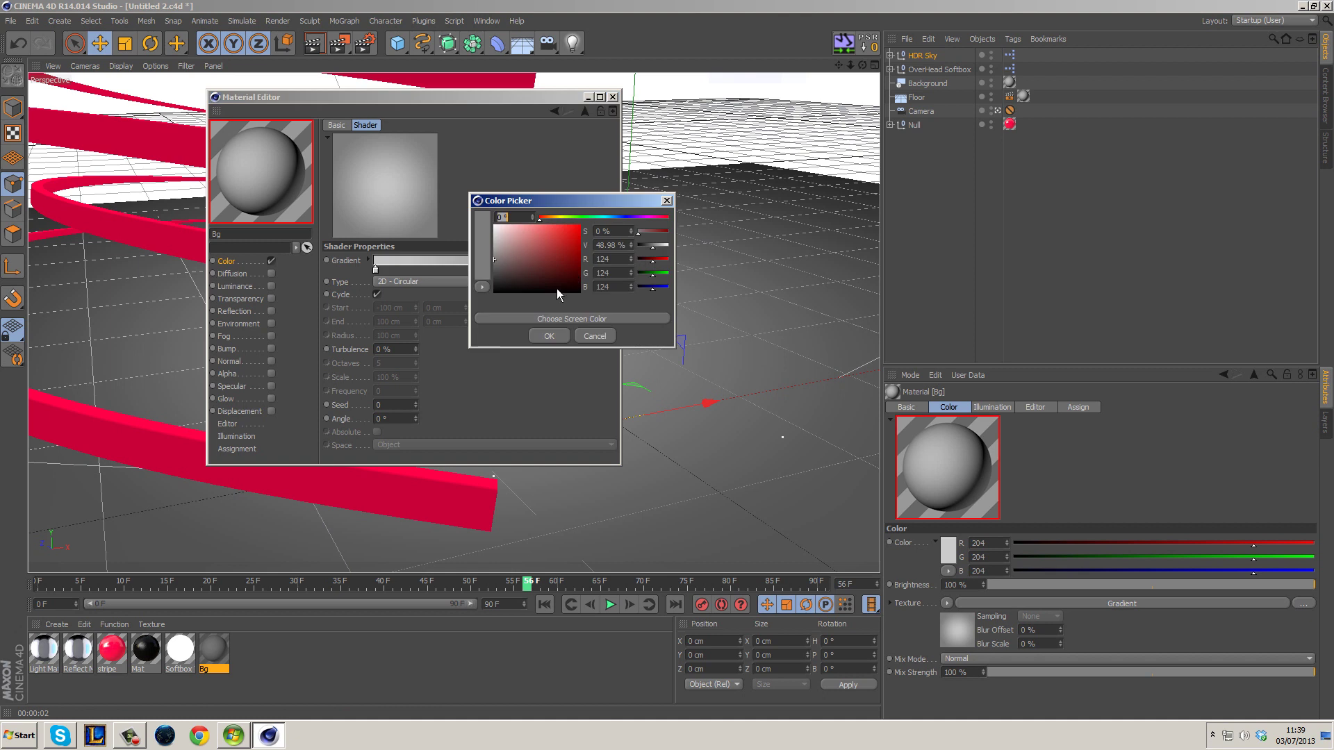
left_click_drag(490, 260, 491, 245)
left_click(549, 336)
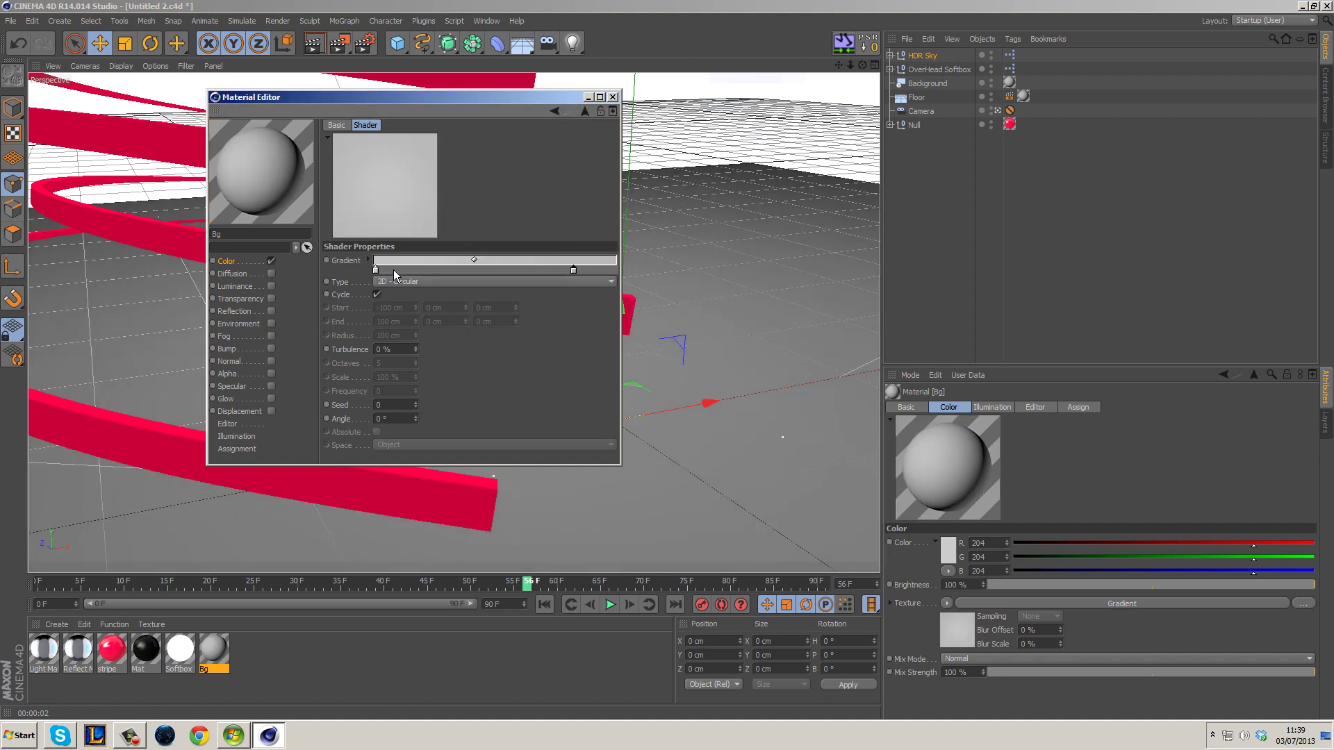
Brighten the lighter gradient stop and render a frame to check the backdrop
double_click(377, 271)
left_click_drag(302, 240, 285, 237)
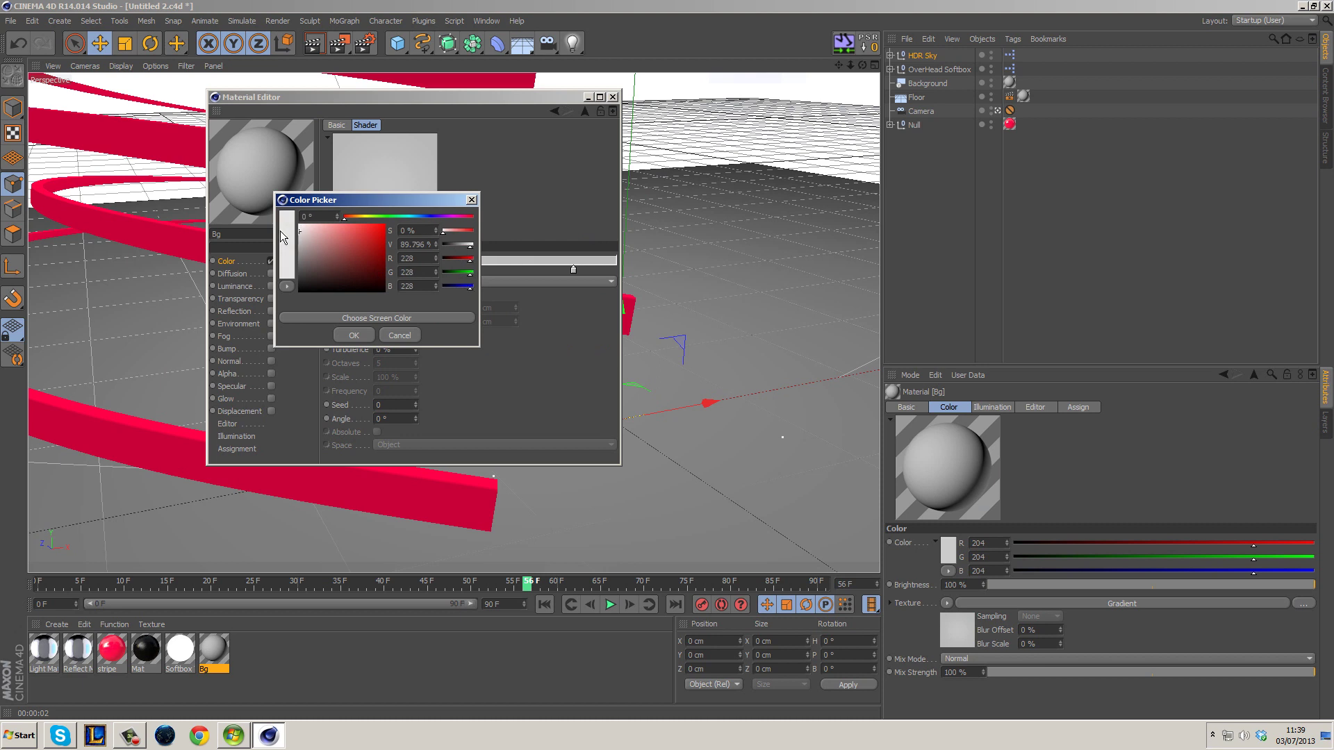
left_click(354, 335)
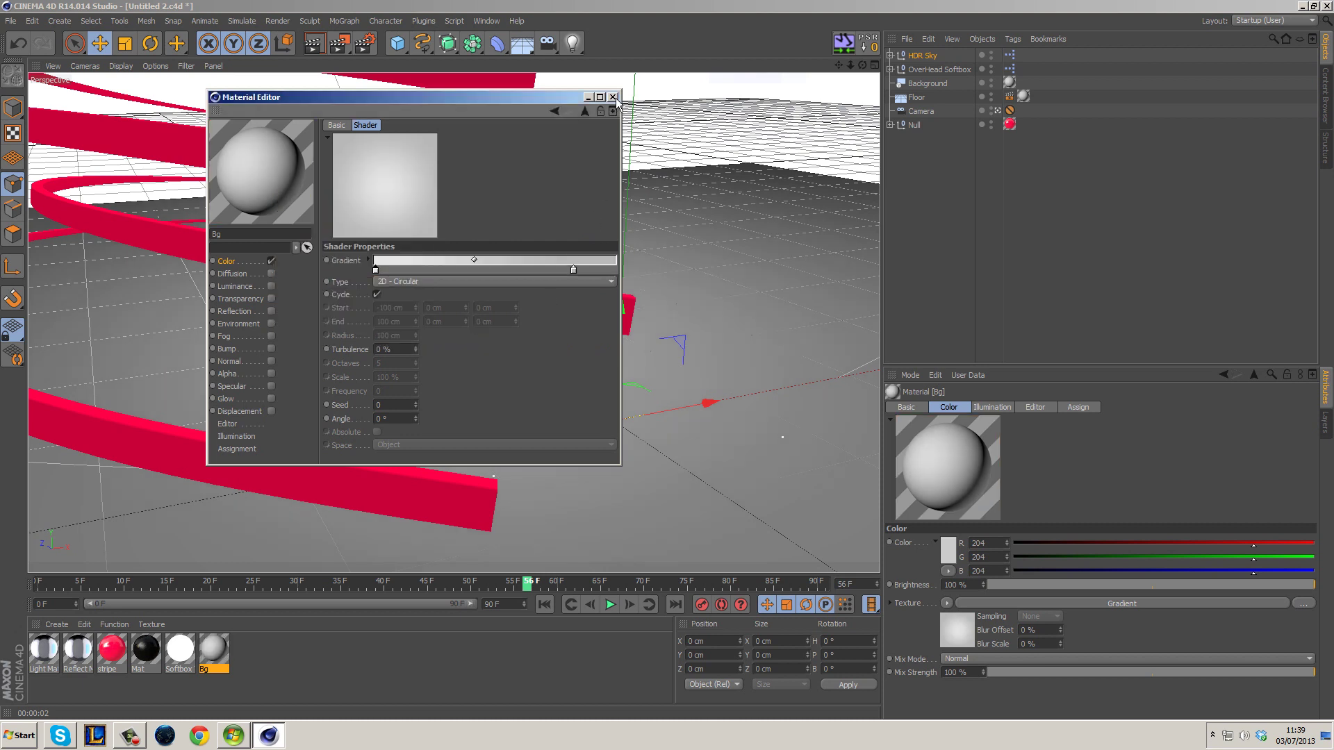
left_click(613, 96)
left_click(341, 45)
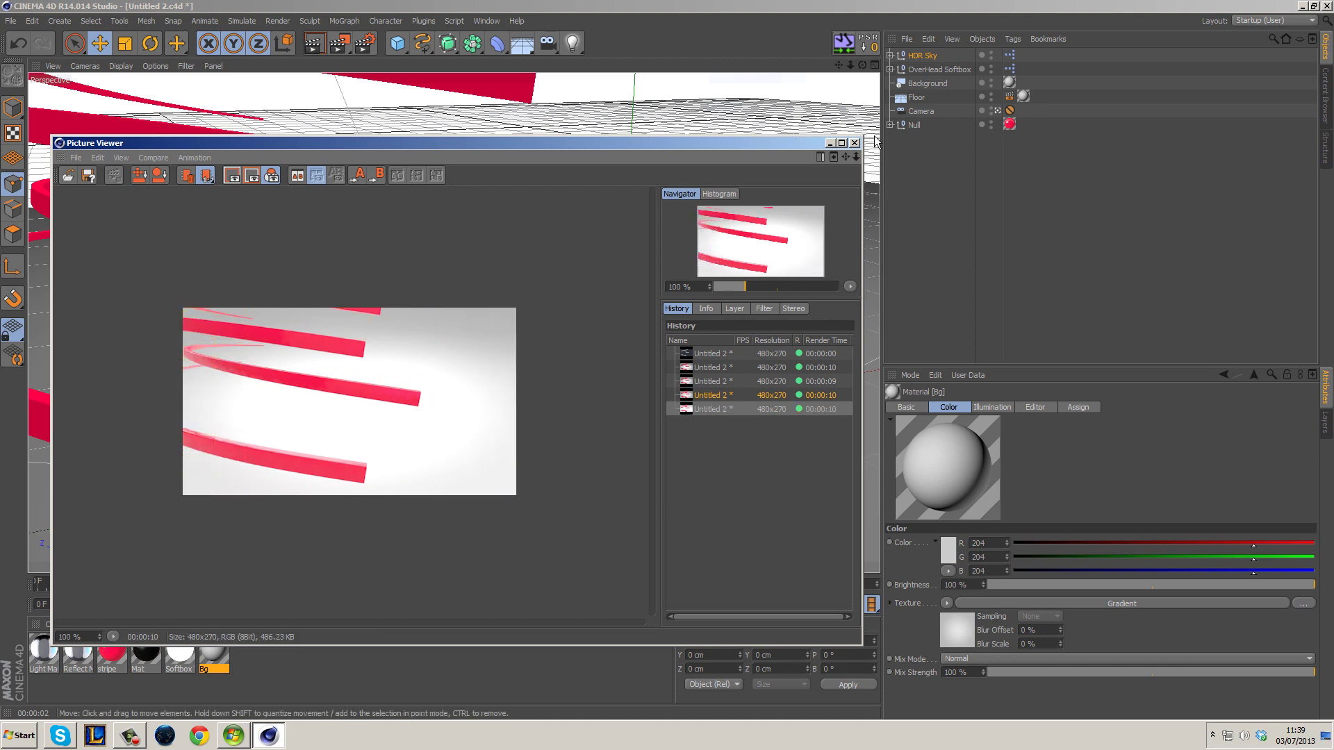
left_click(854, 143)
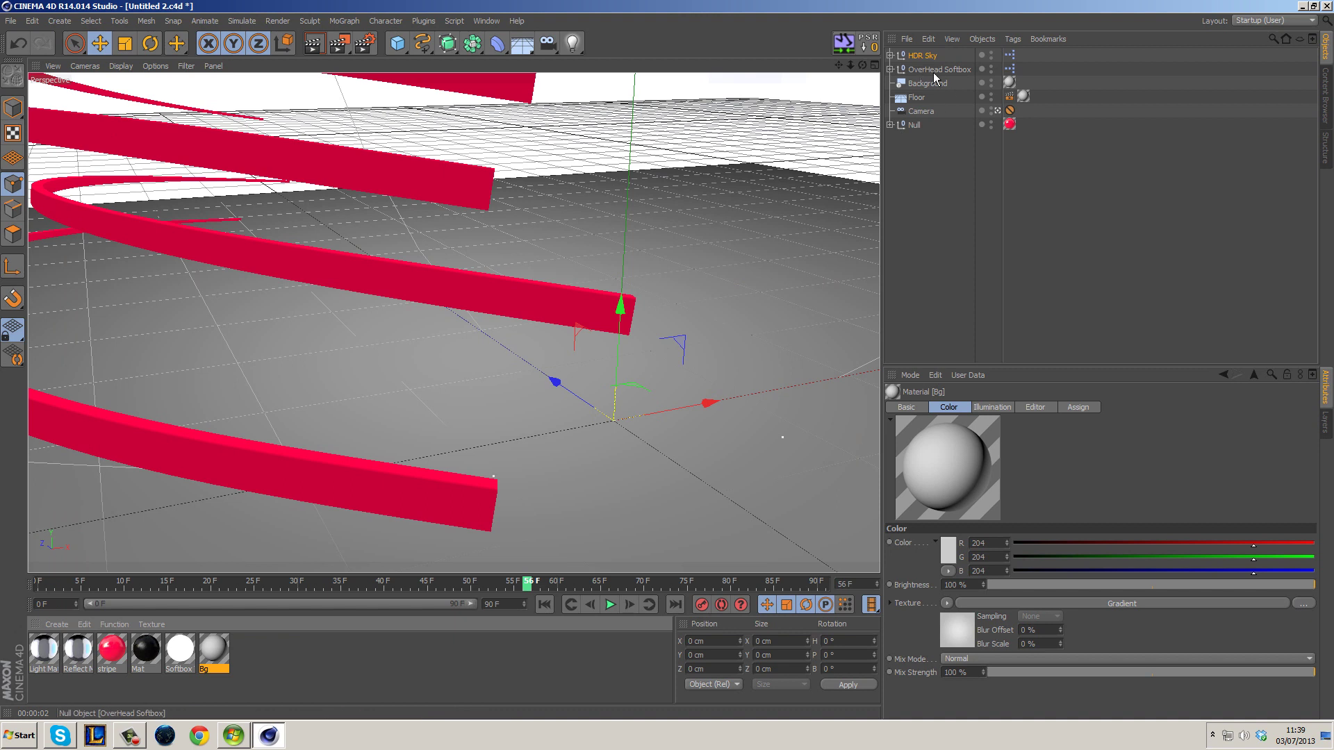
Select the OverHead Softbox light and review its shadow and falloff settings
left_click(935, 73)
left_click(1119, 408)
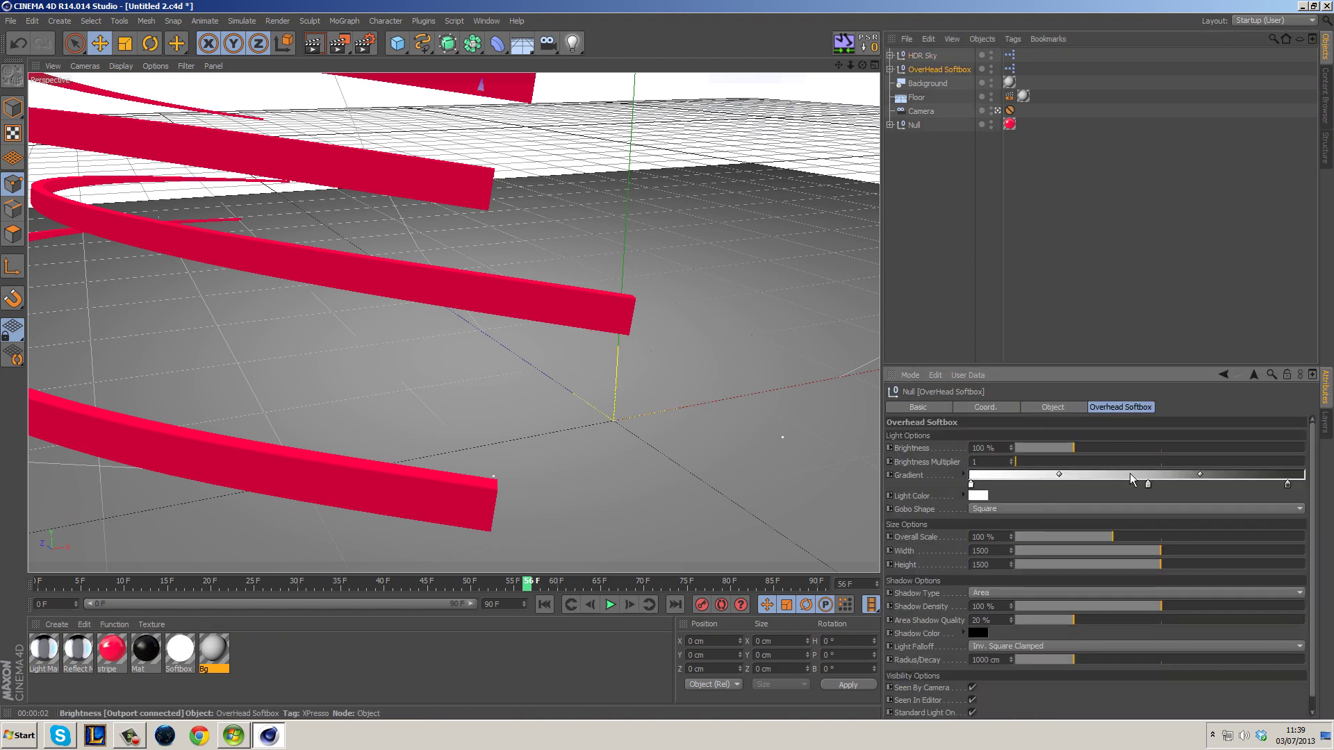
scroll(1137, 702, "down", 1)
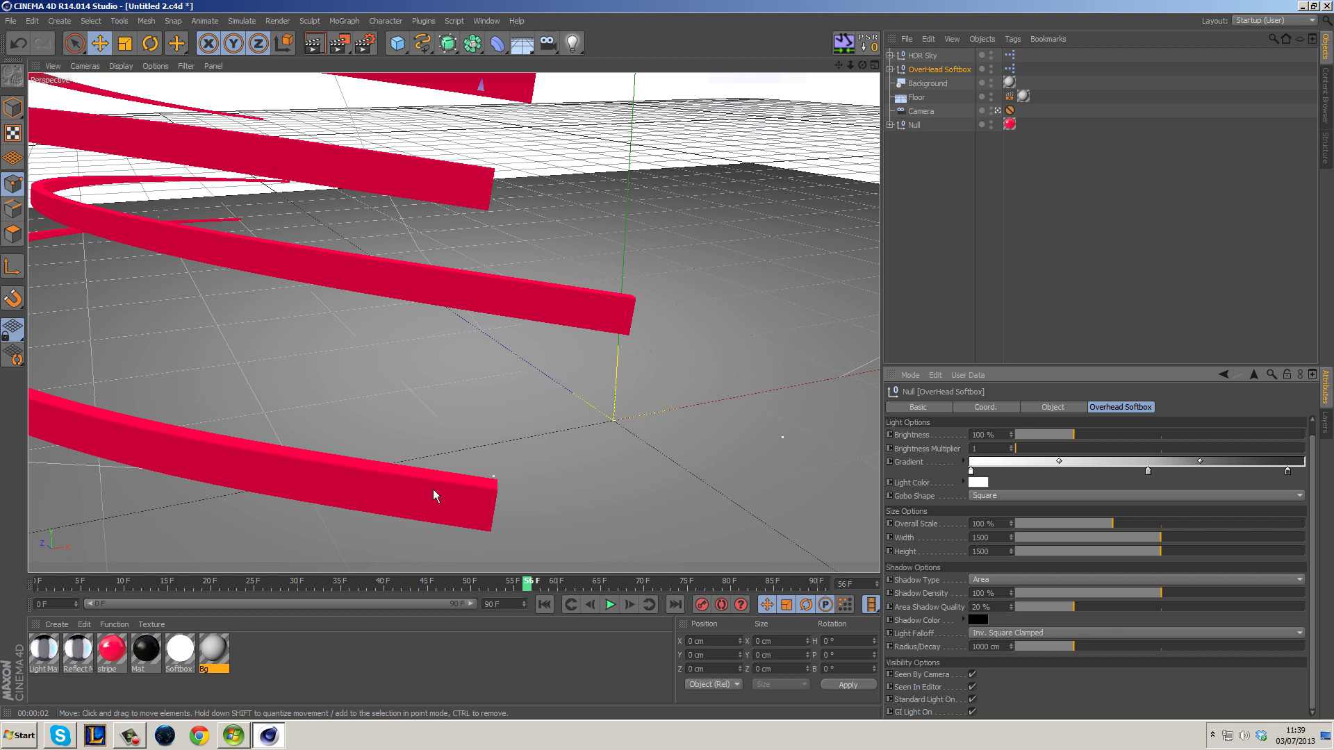
Play the animation from frame 0, stop at frame 29, and render that frame
left_click(545, 605)
left_click(610, 604)
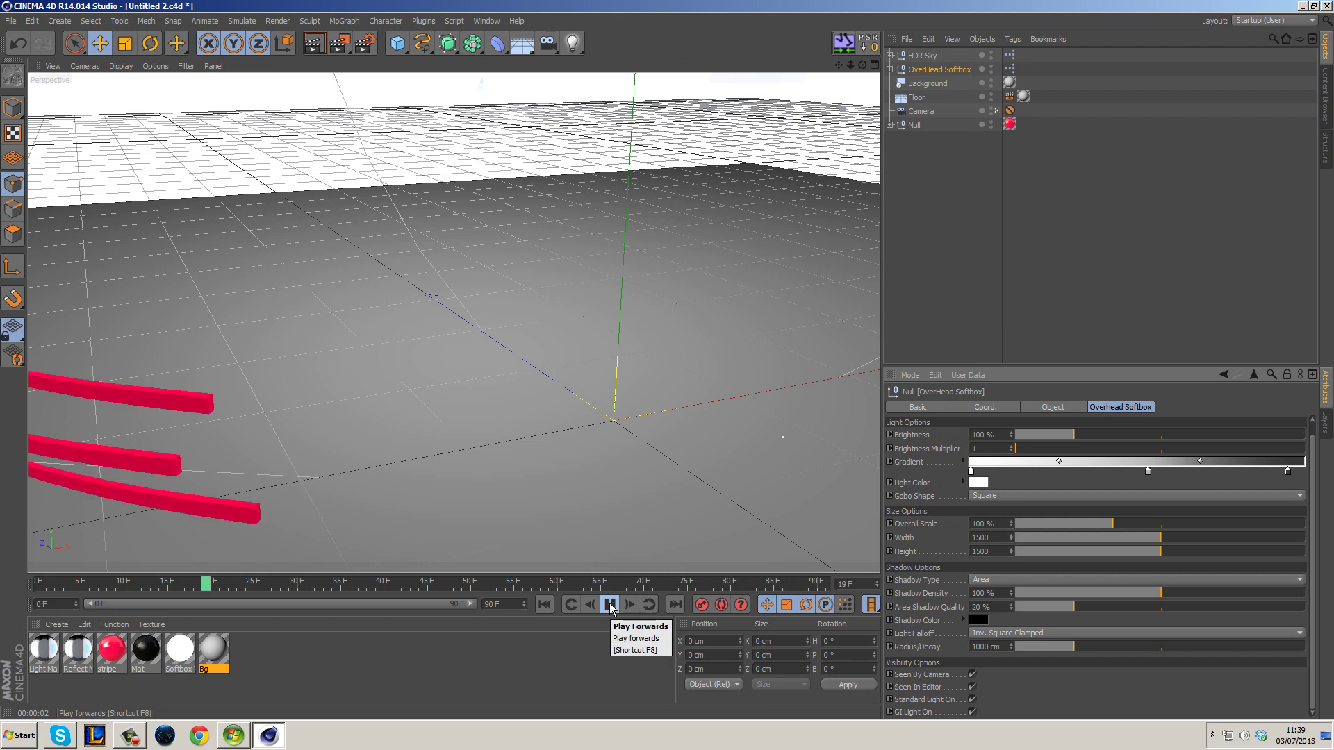
left_click(610, 604)
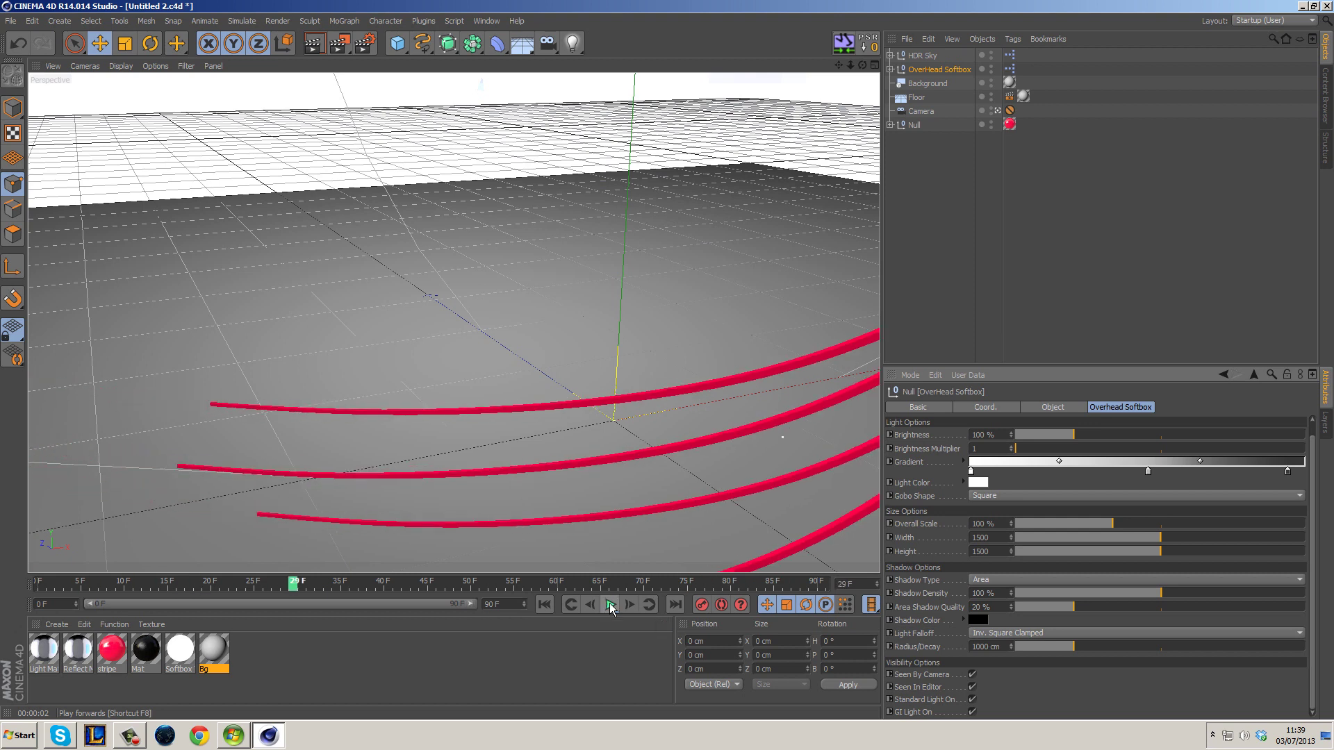
left_click(339, 43)
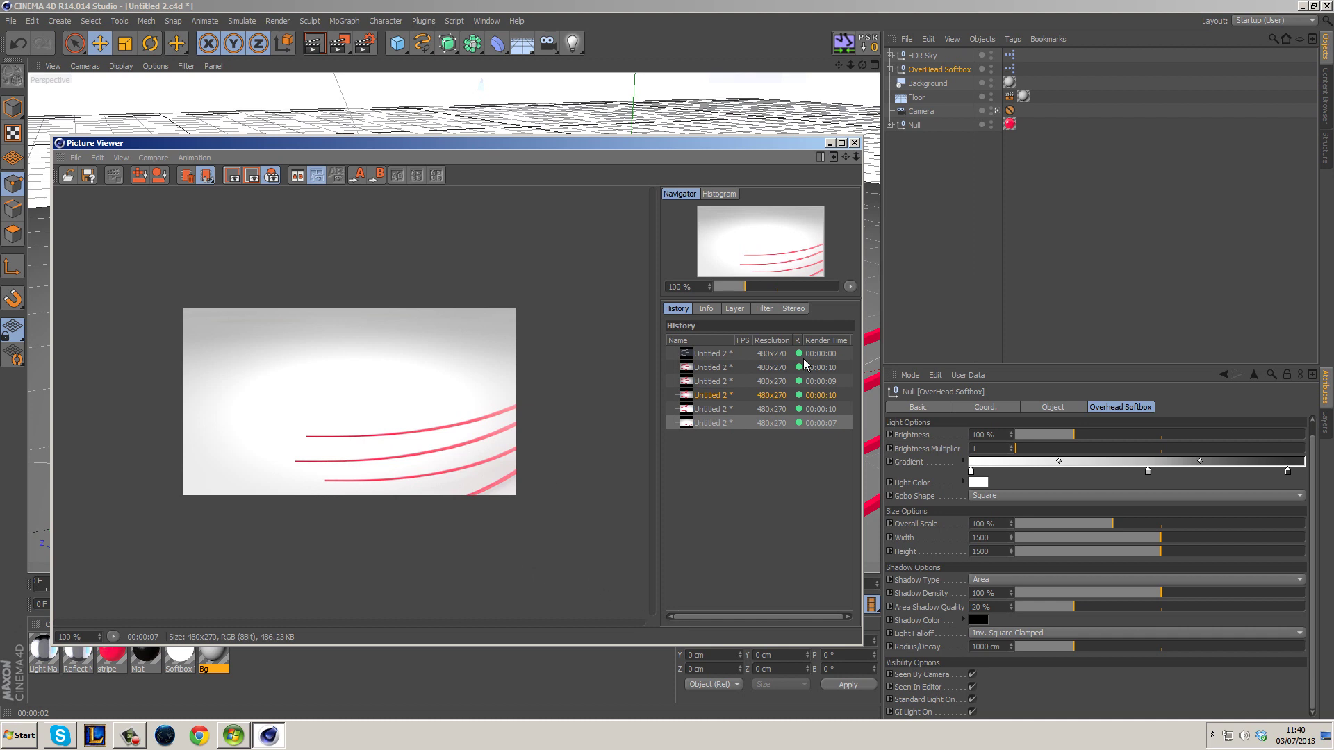
Reopen the Bg gradient and nudge the lighter stop's brightness slightly
left_click(856, 142)
double_click(213, 650)
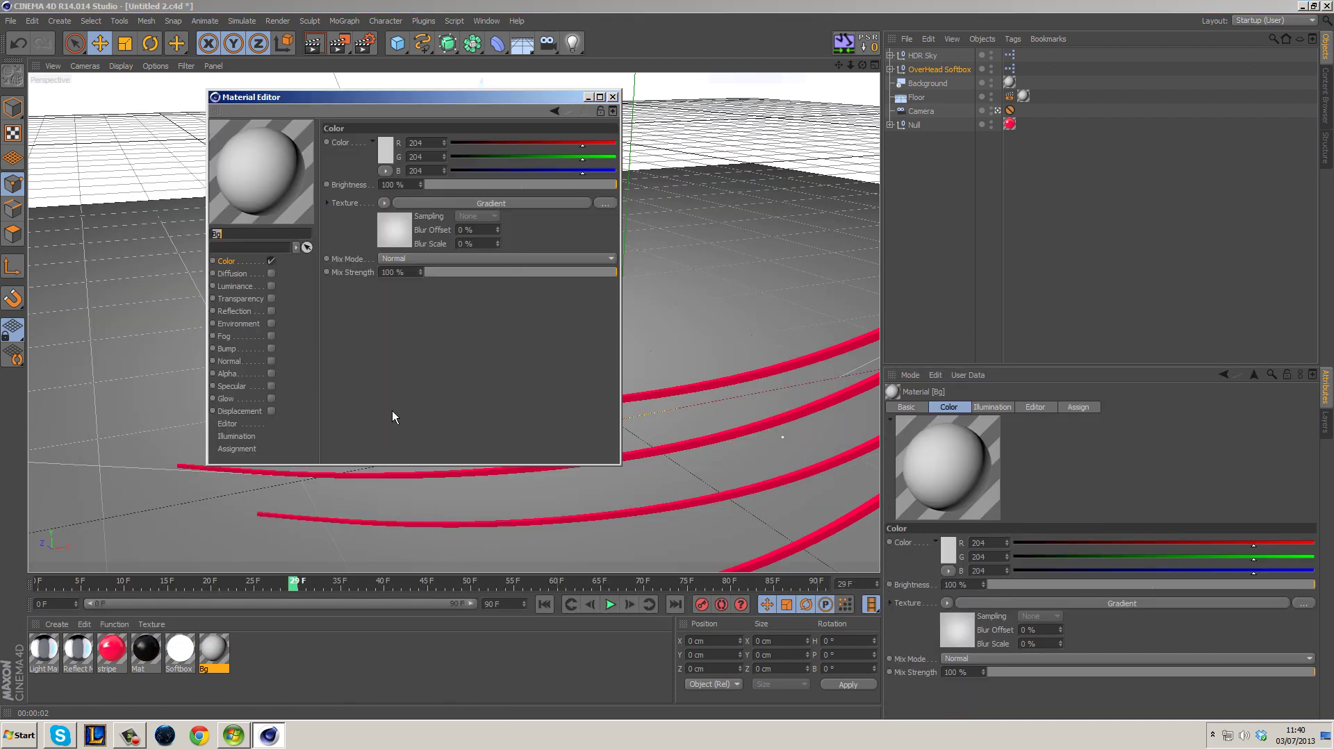
left_click(384, 230)
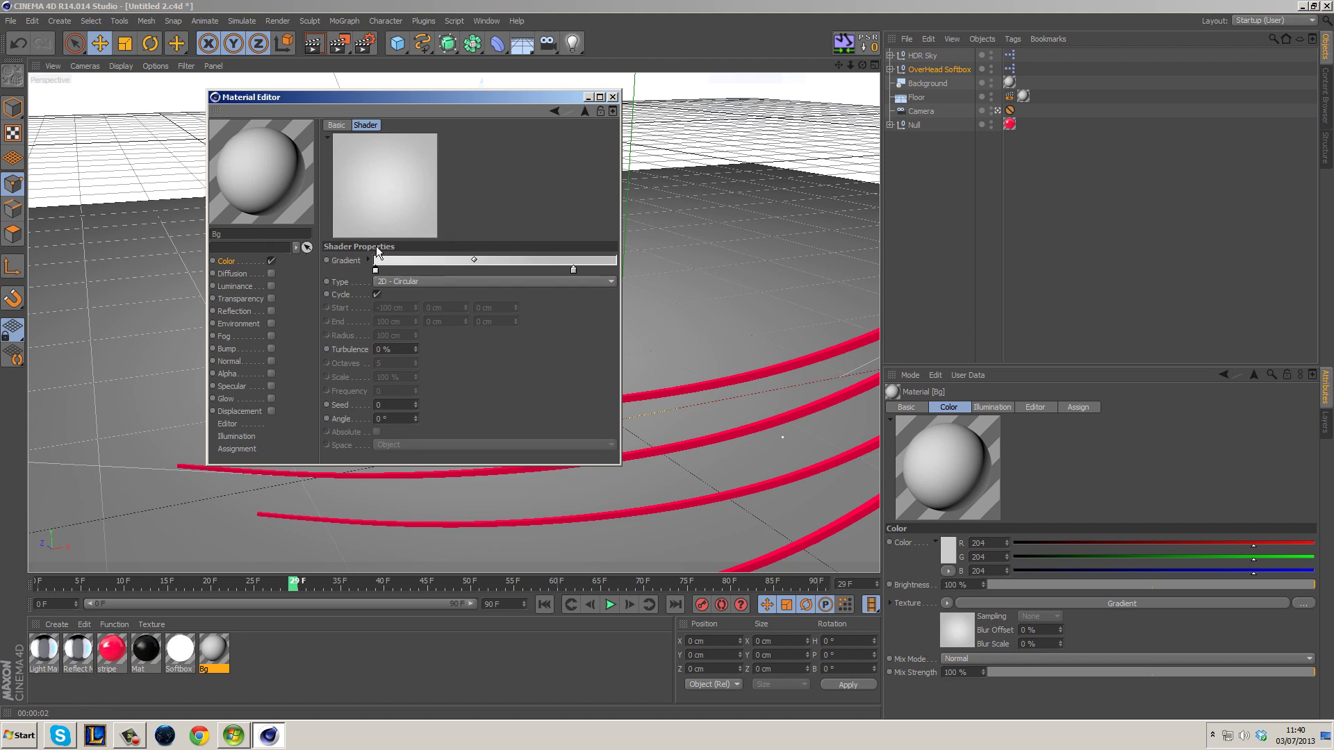
double_click(375, 271)
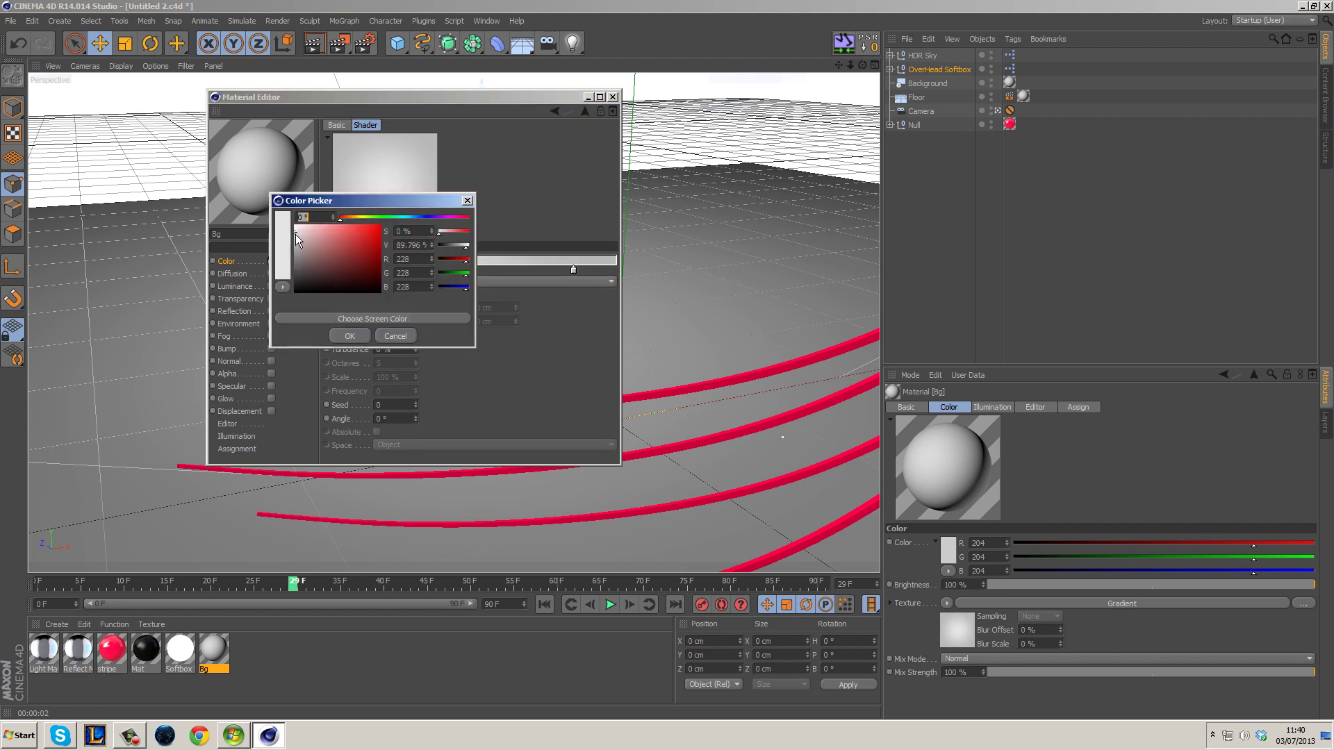
left_click_drag(294, 235, 290, 236)
left_click(350, 336)
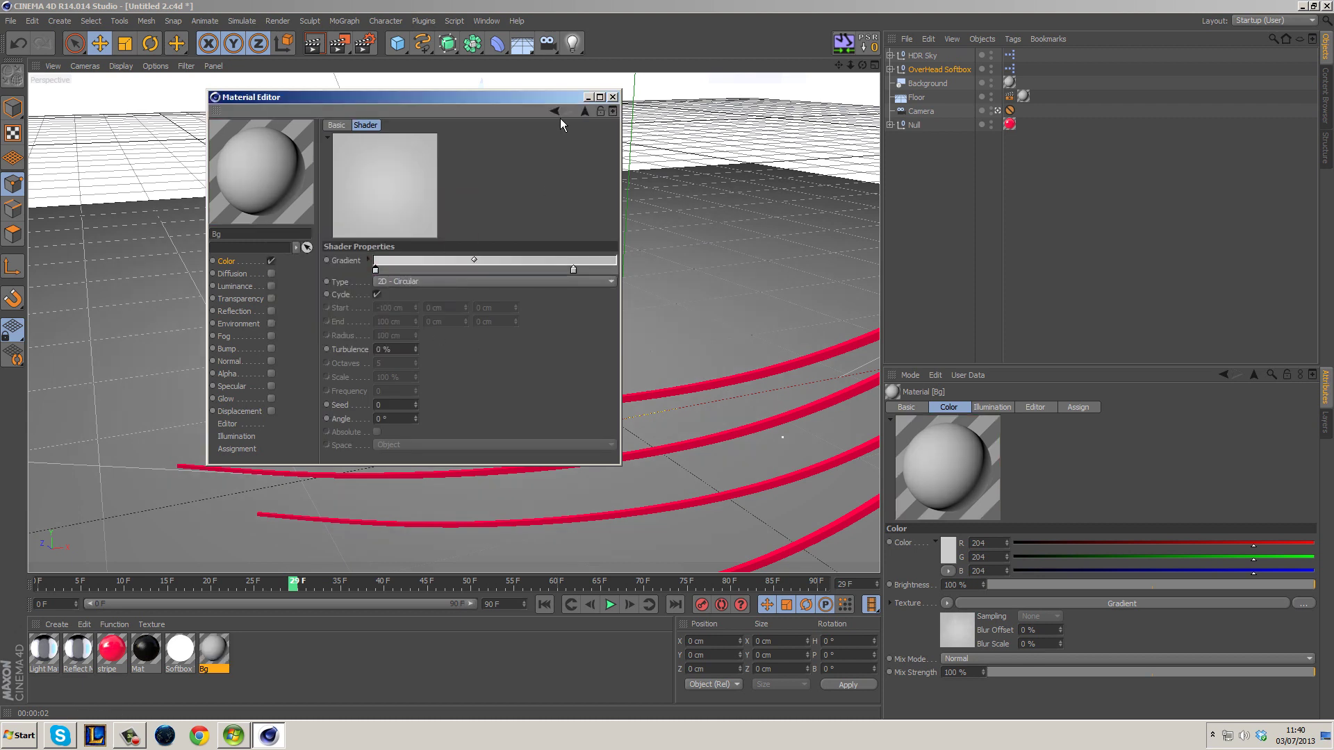
left_click(613, 96)
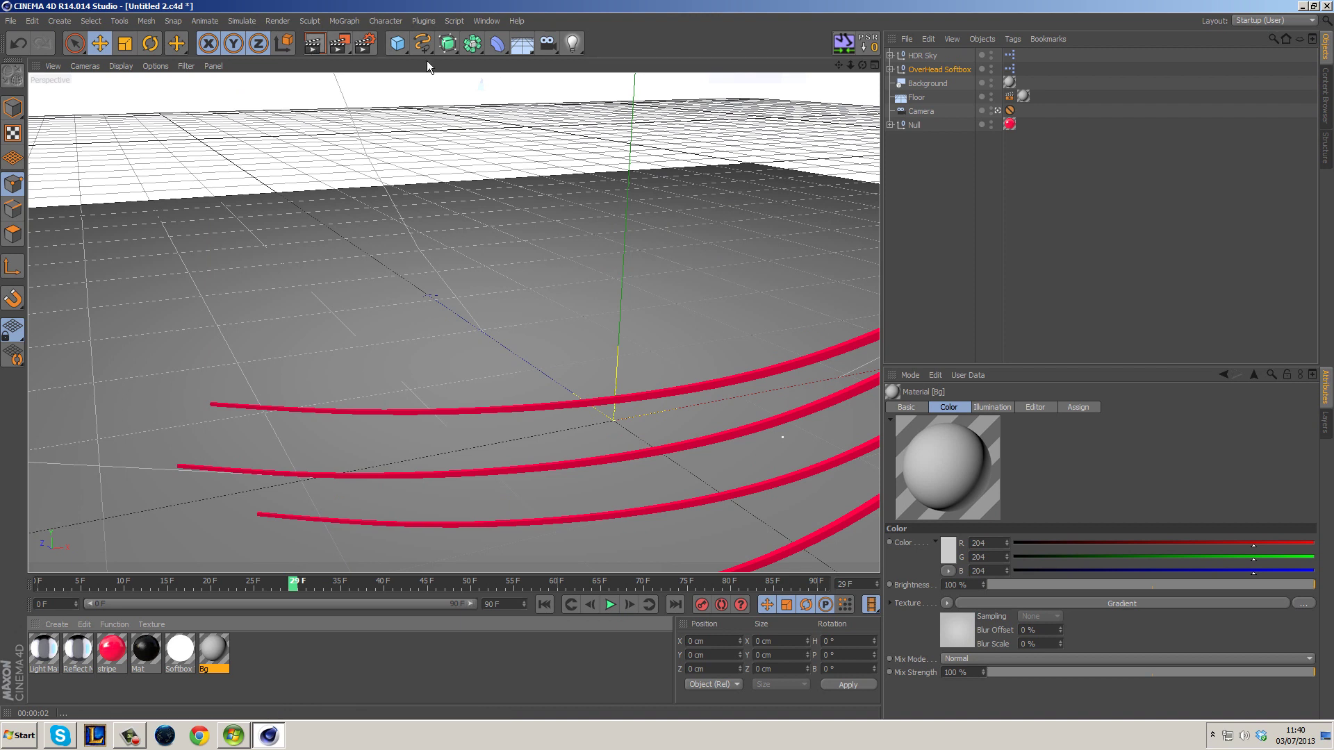
Dim the OverHead Softbox to 91% brightness and render frame 29
left_click(938, 69)
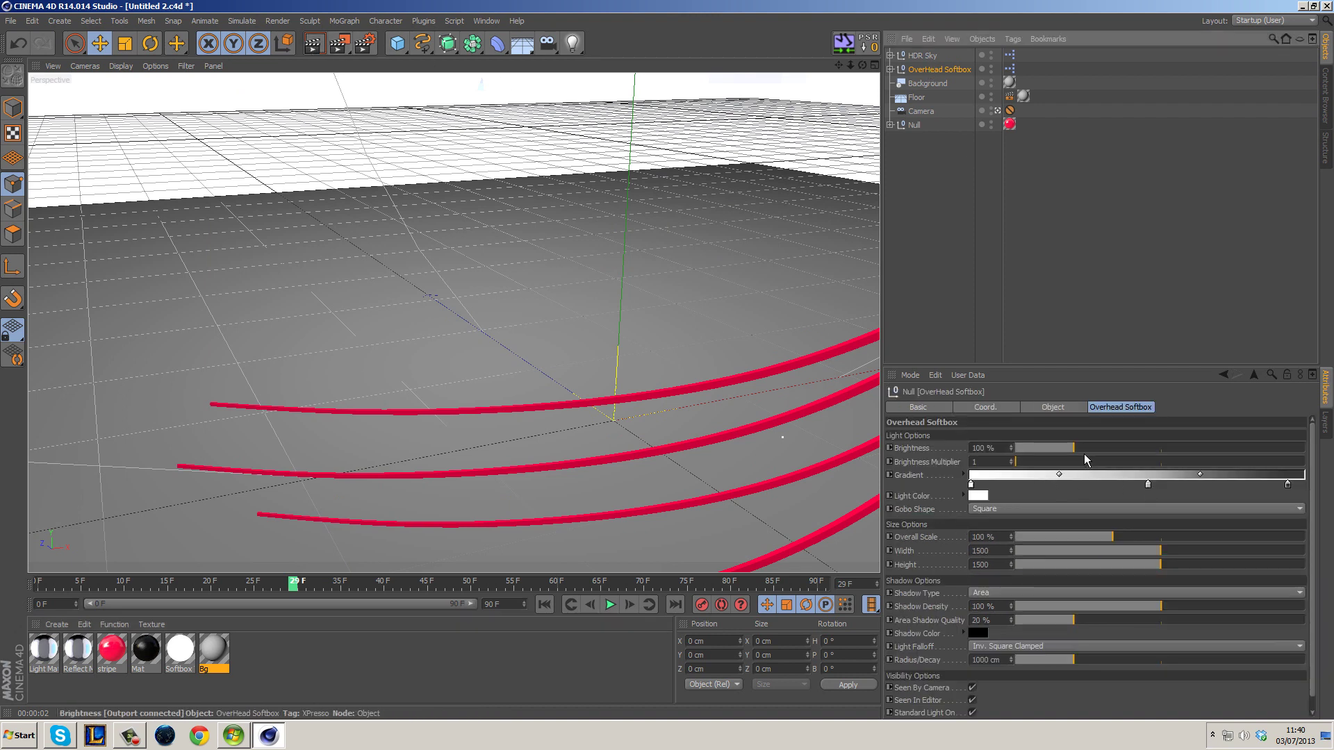
left_click_drag(1075, 449, 1068, 455)
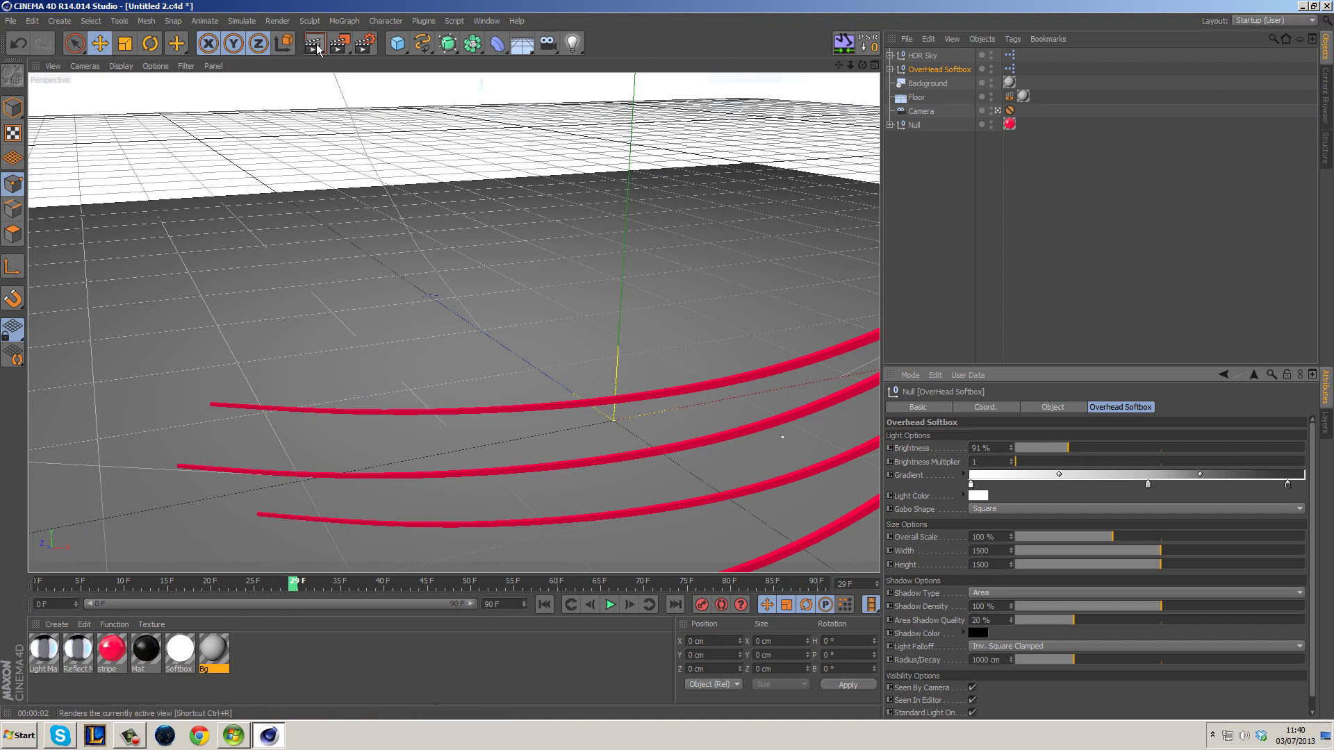
left_click(339, 44)
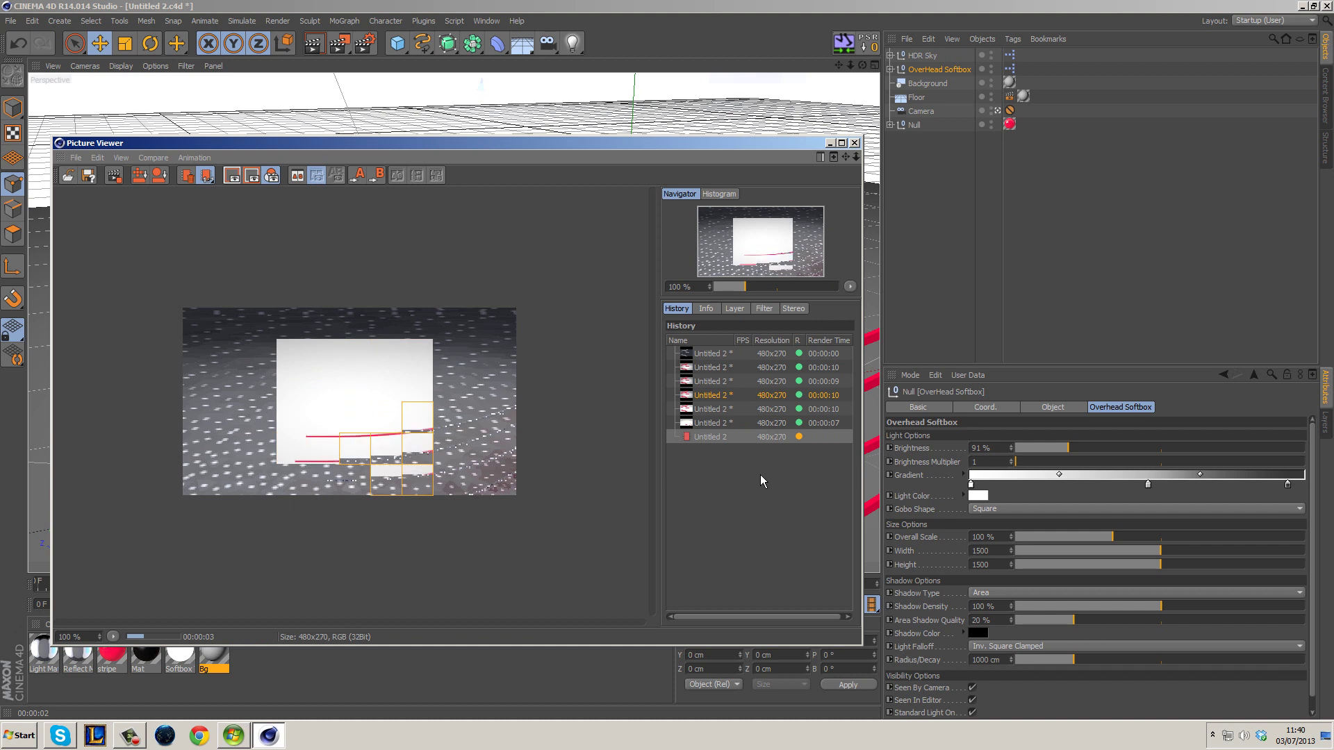
Flip between the new and previous renders in the History to compare them
left_click(731, 440)
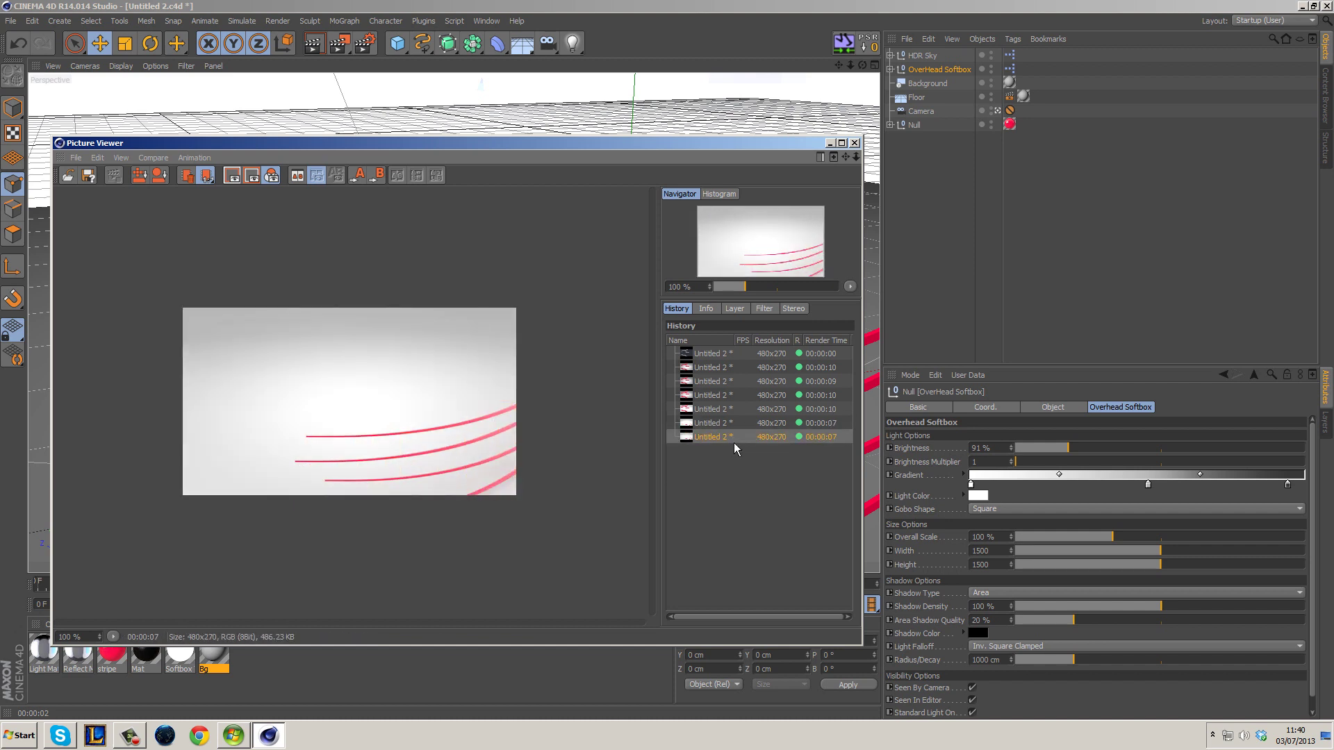
key("Up")
key("Down")
key("Up")
key("Down")
Set the output Frame Range to All Frames (0–90) and start rendering the animation
left_click(855, 143)
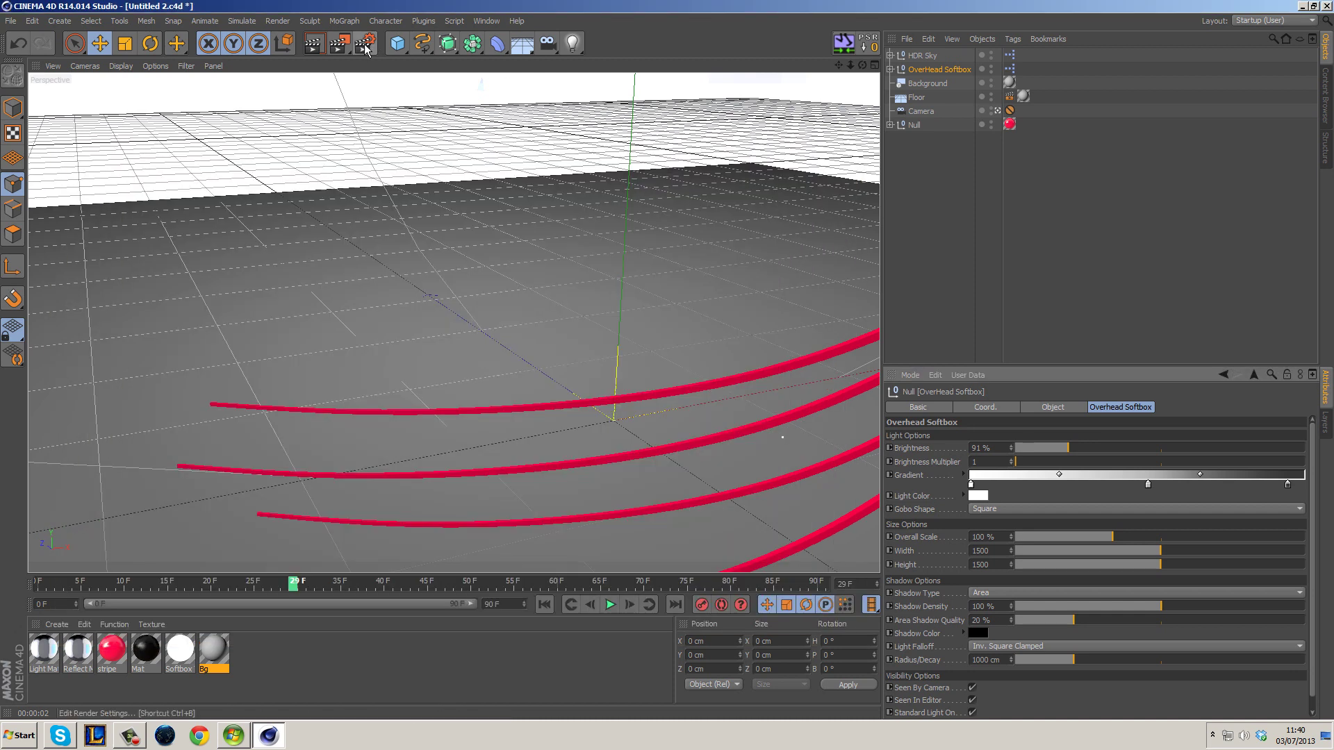
left_click(346, 46)
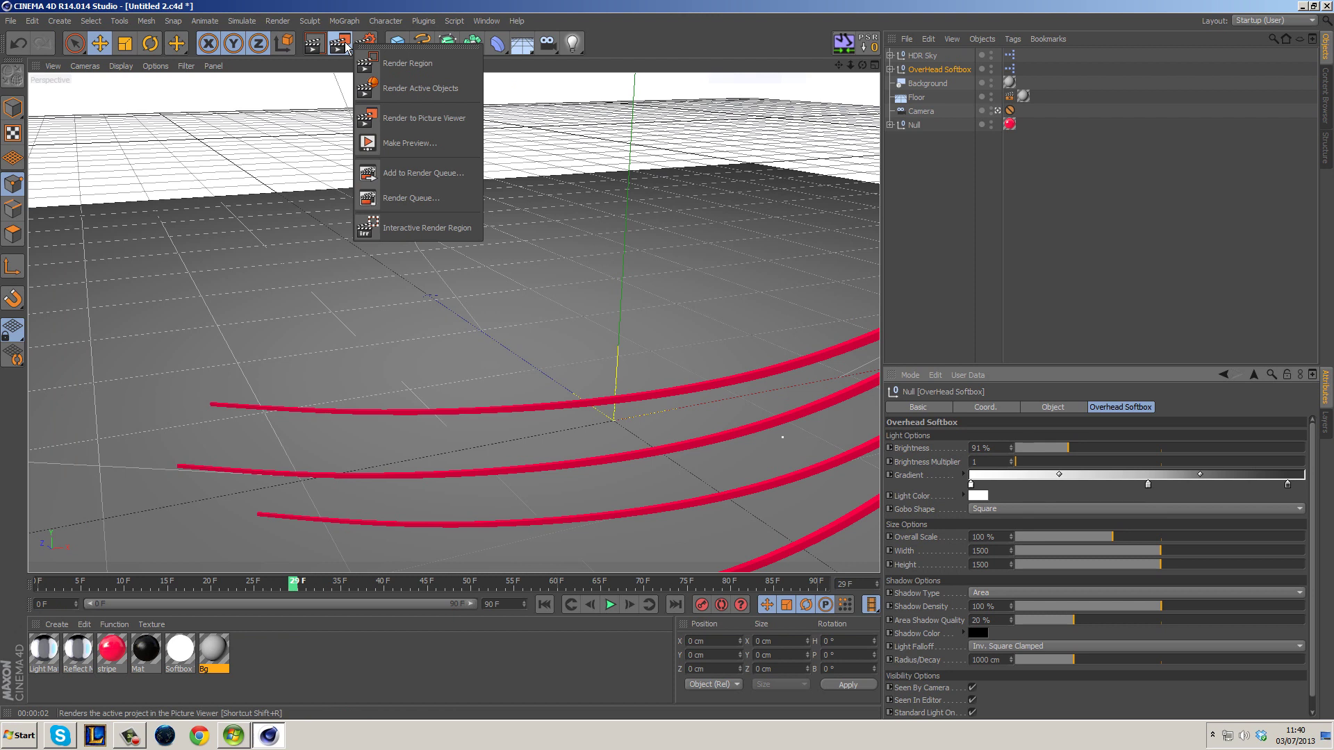
left_click(366, 43)
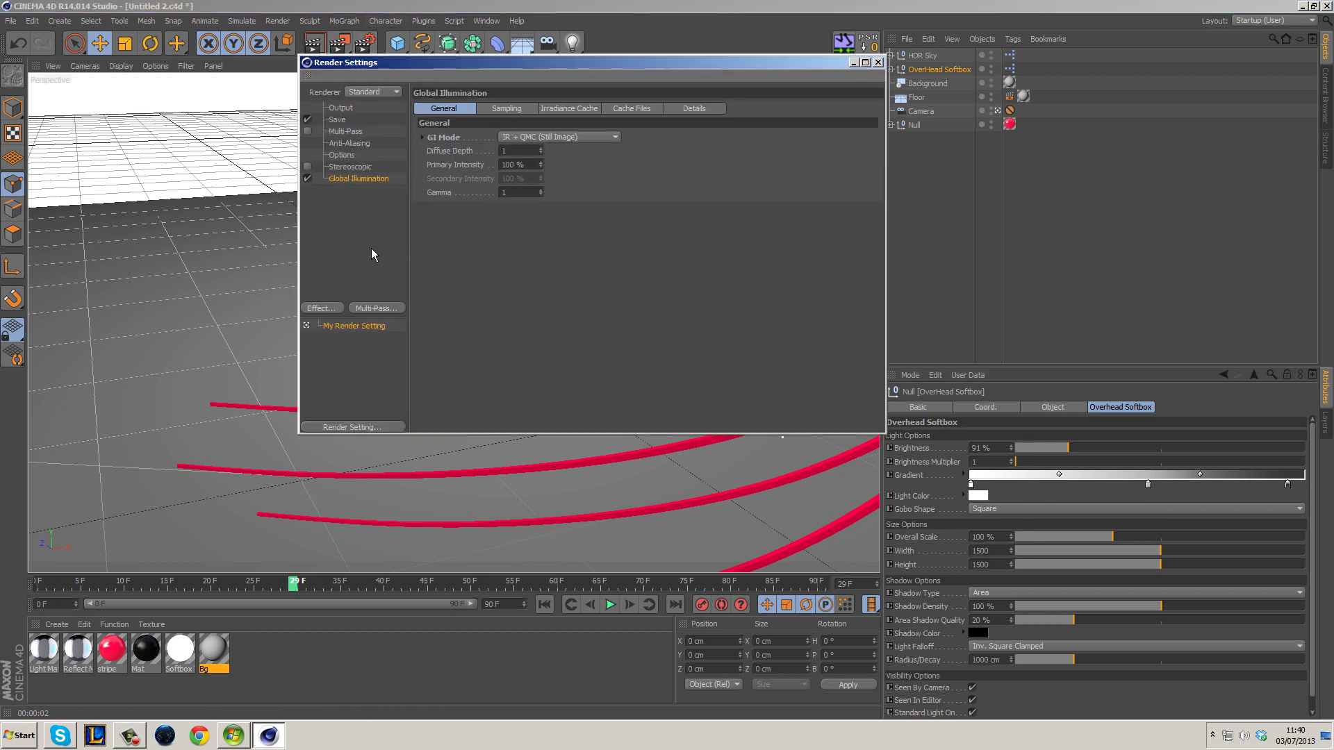
left_click(344, 109)
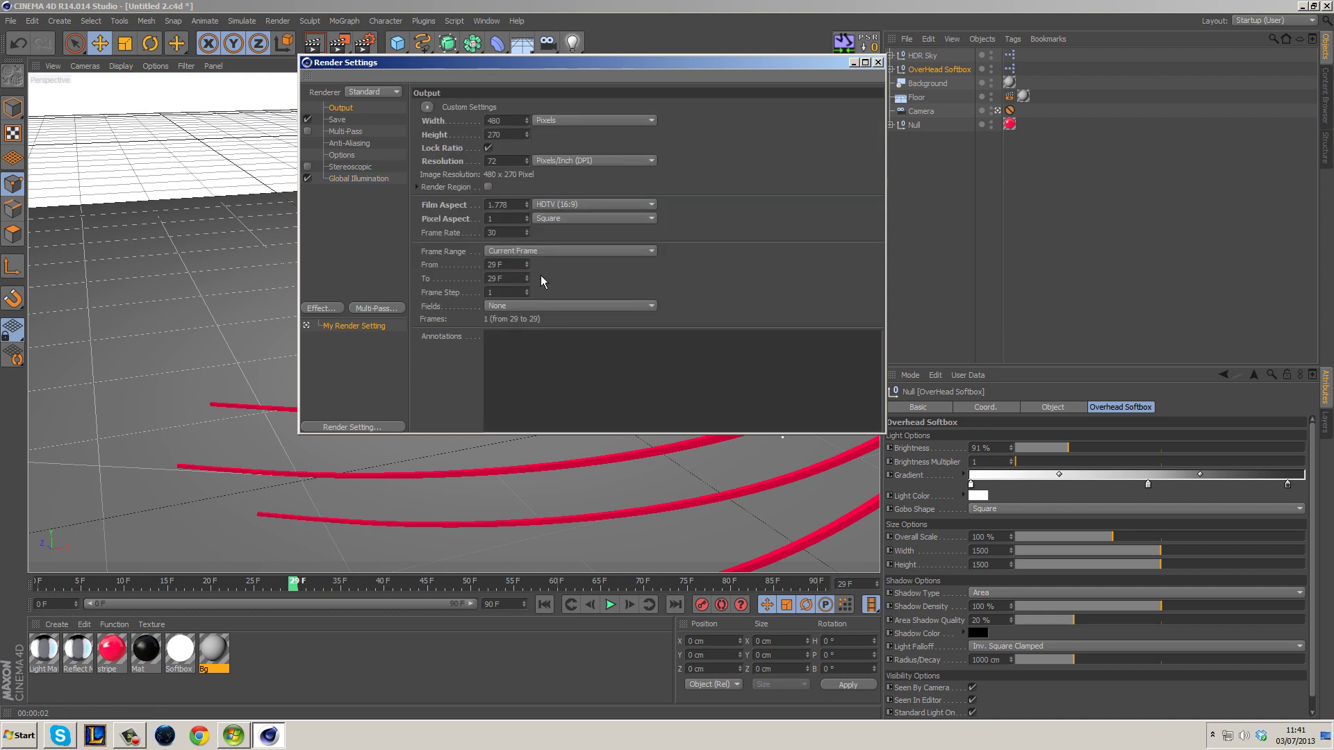
left_click(517, 251)
left_click(530, 277)
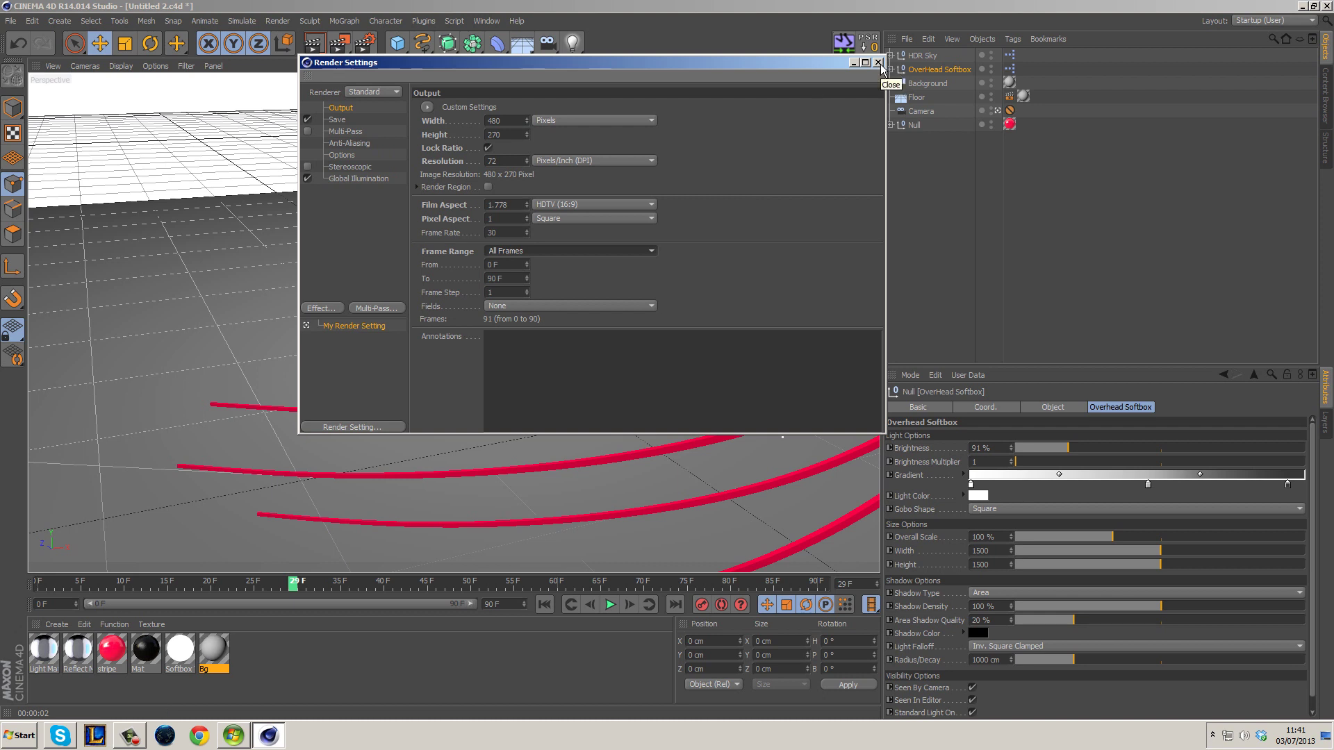
left_click(879, 63)
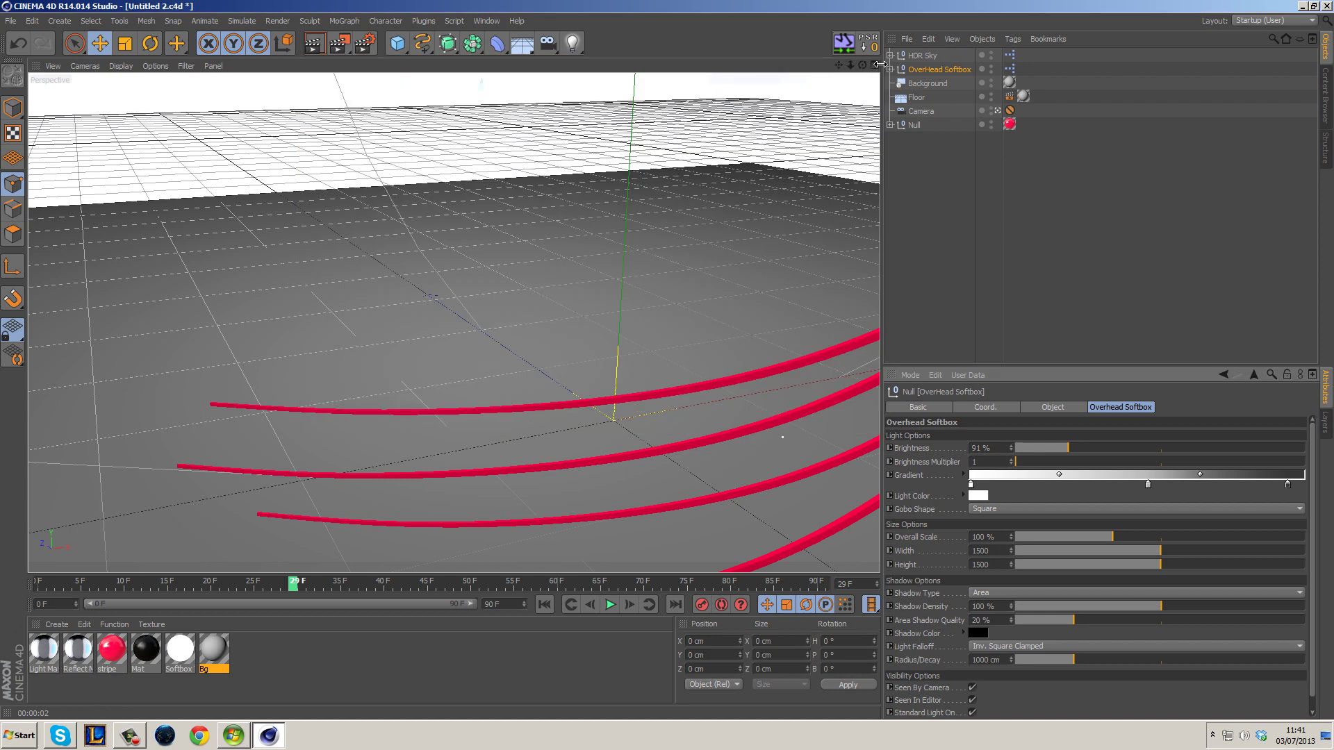
left_click(340, 43)
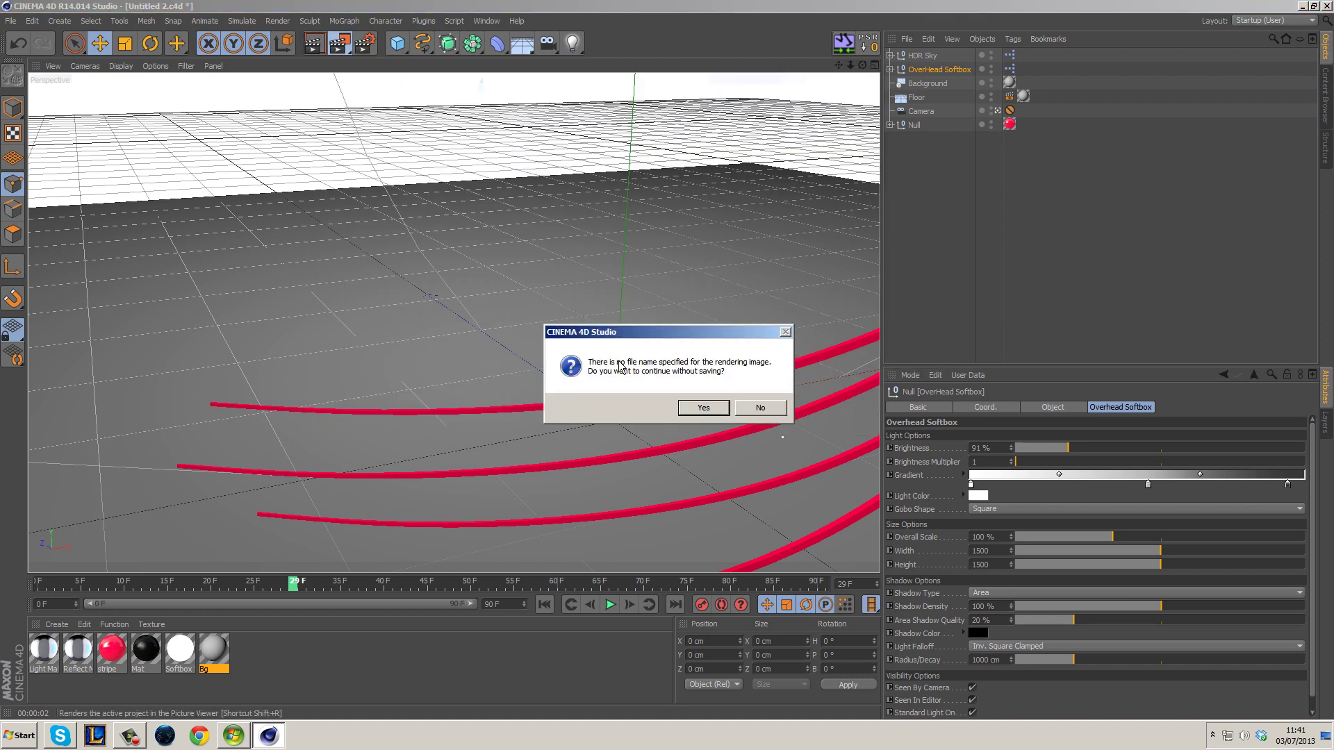
Continue without an output file and render all 91 frames, 0 to 90
left_click(703, 409)
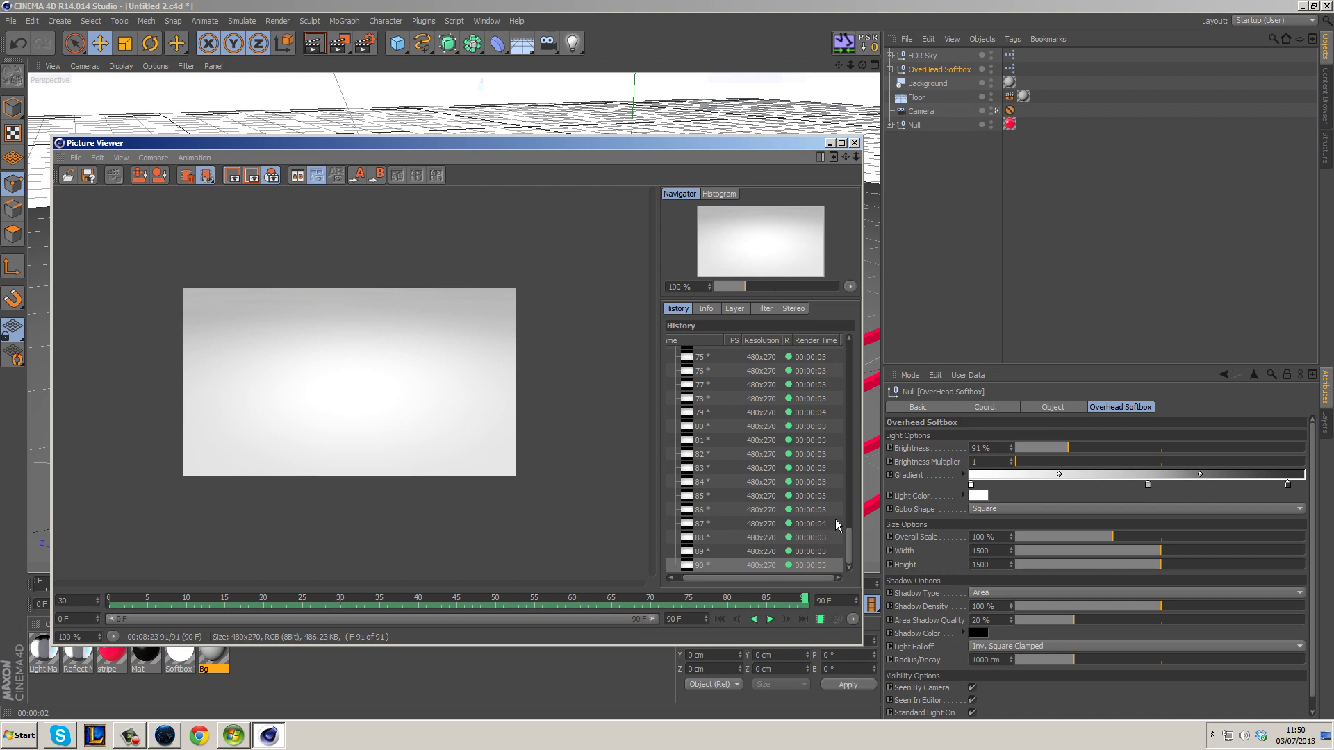
left_click_drag(852, 548, 869, 502)
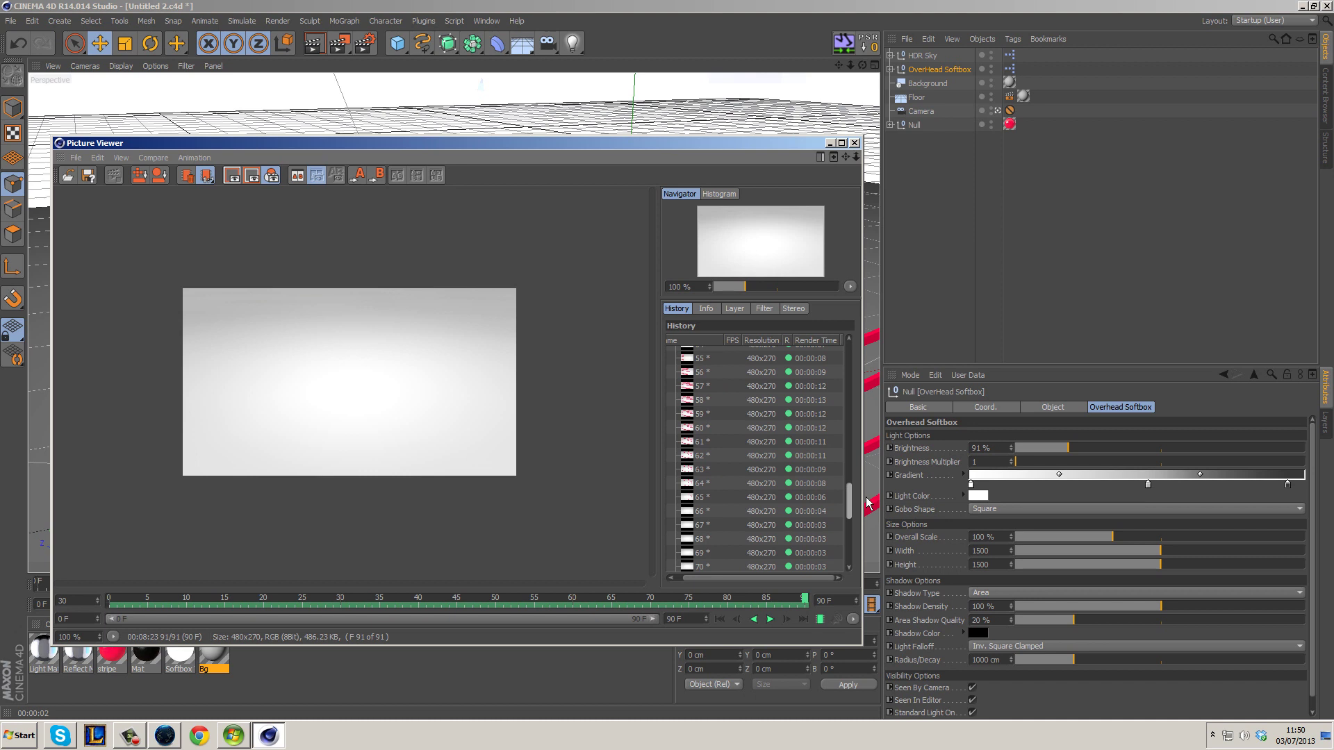
Step through rendered frames 57 to 66 in the History list
left_click(820, 401)
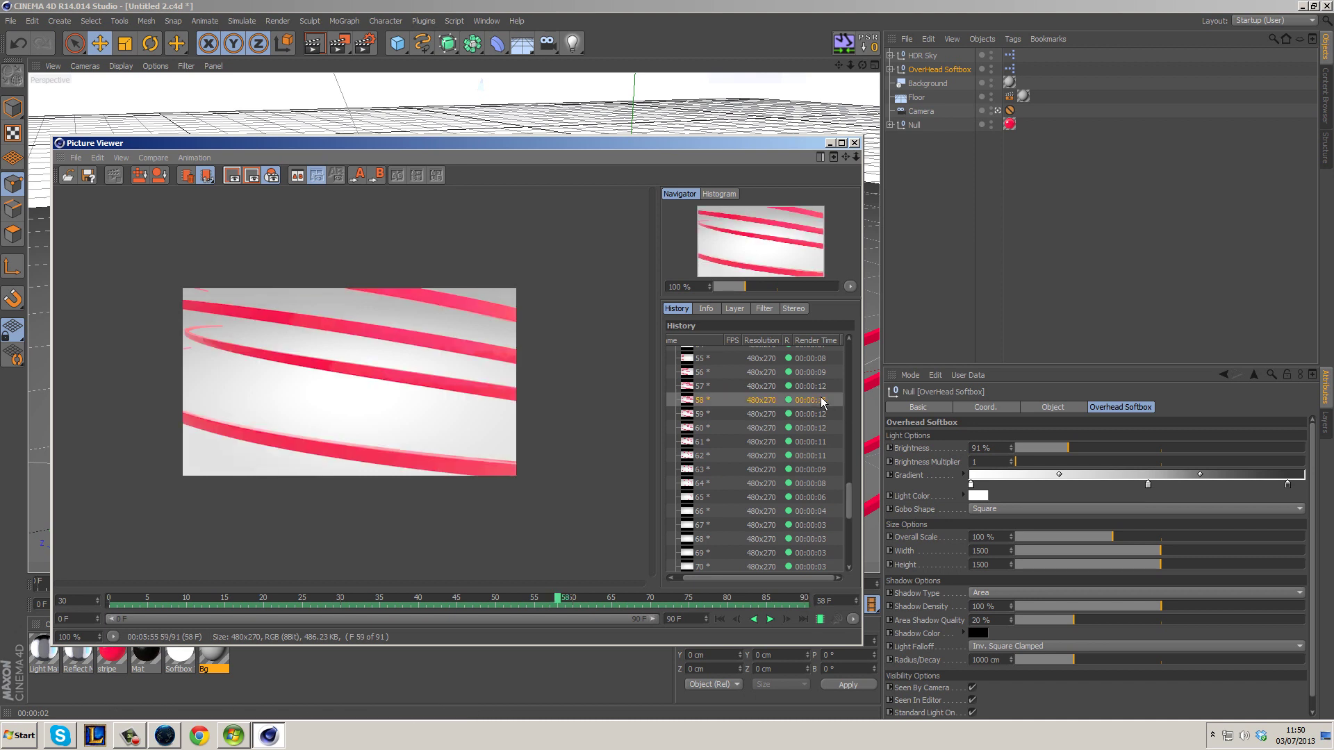
left_click_drag(851, 500, 852, 495)
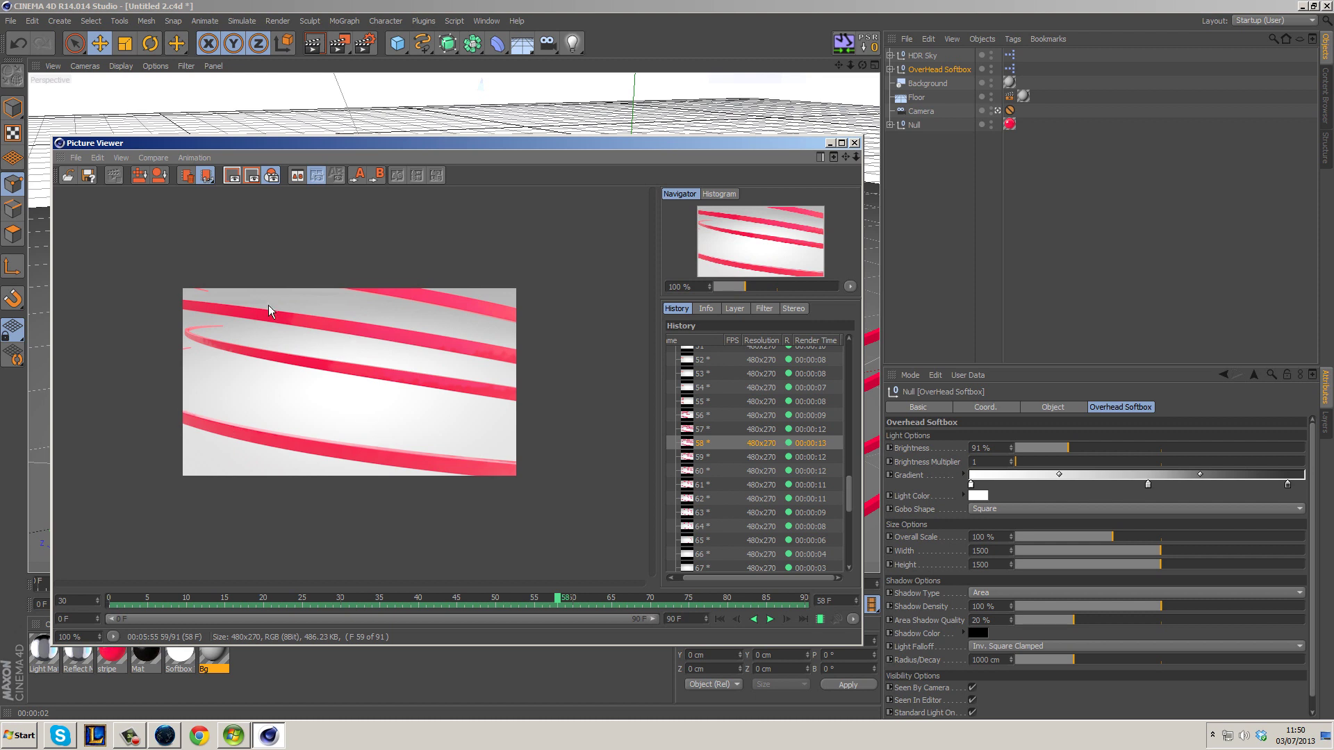
left_click(813, 431)
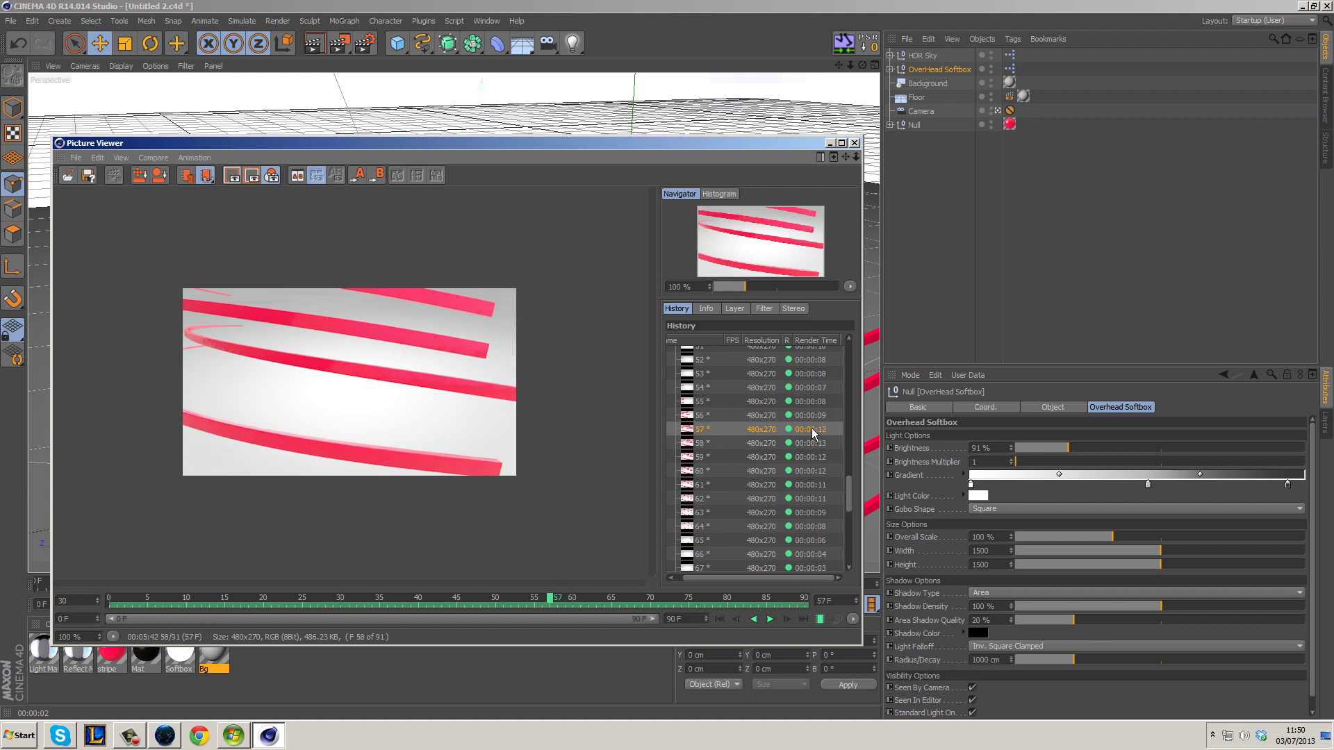
left_click(814, 445)
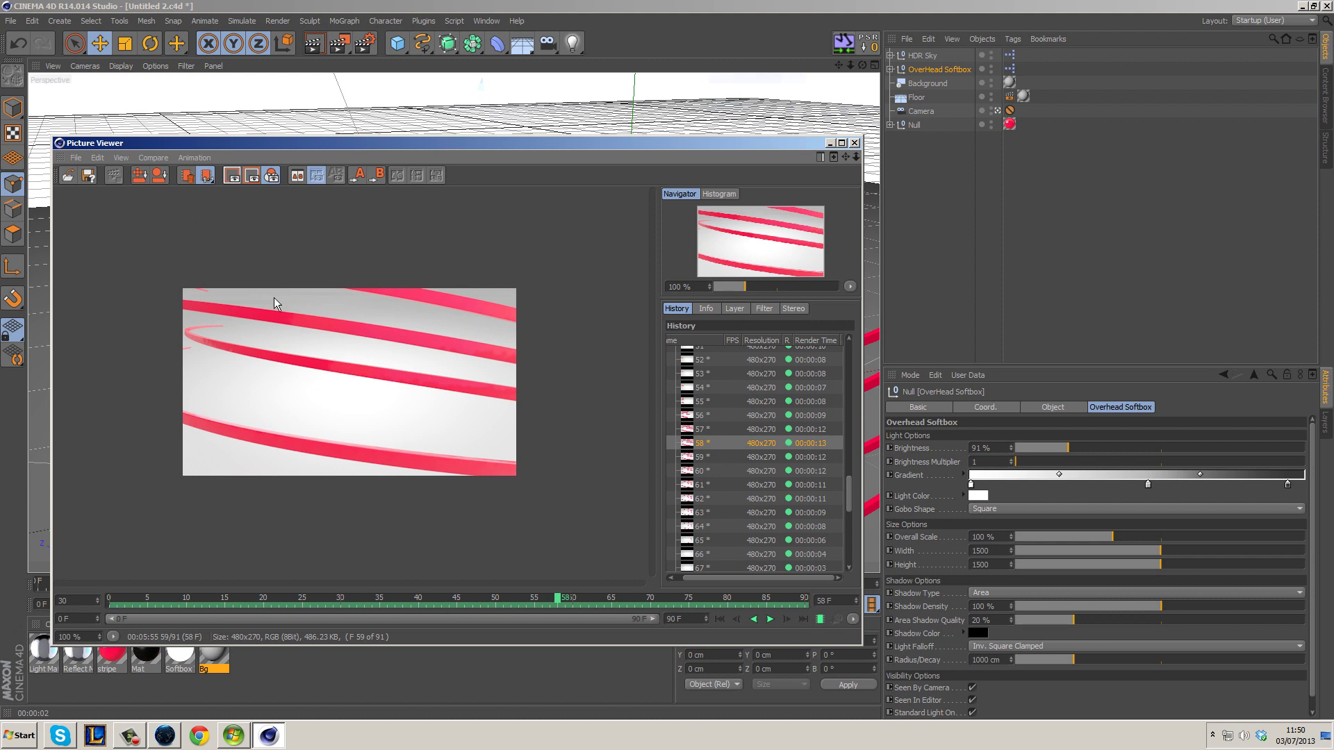
left_click(821, 458)
left_click(822, 471)
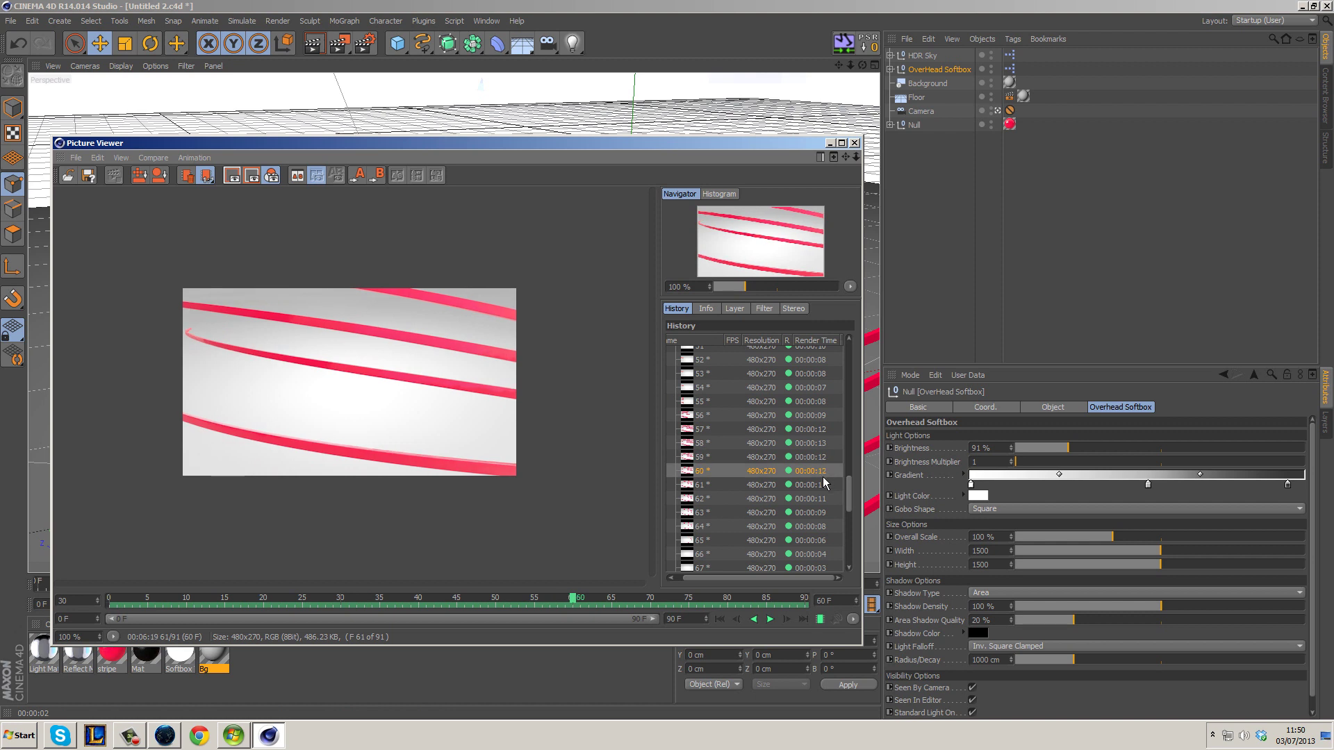
left_click(824, 485)
left_click(829, 499)
left_click(827, 513)
left_click(825, 527)
left_click(823, 539)
left_click(821, 554)
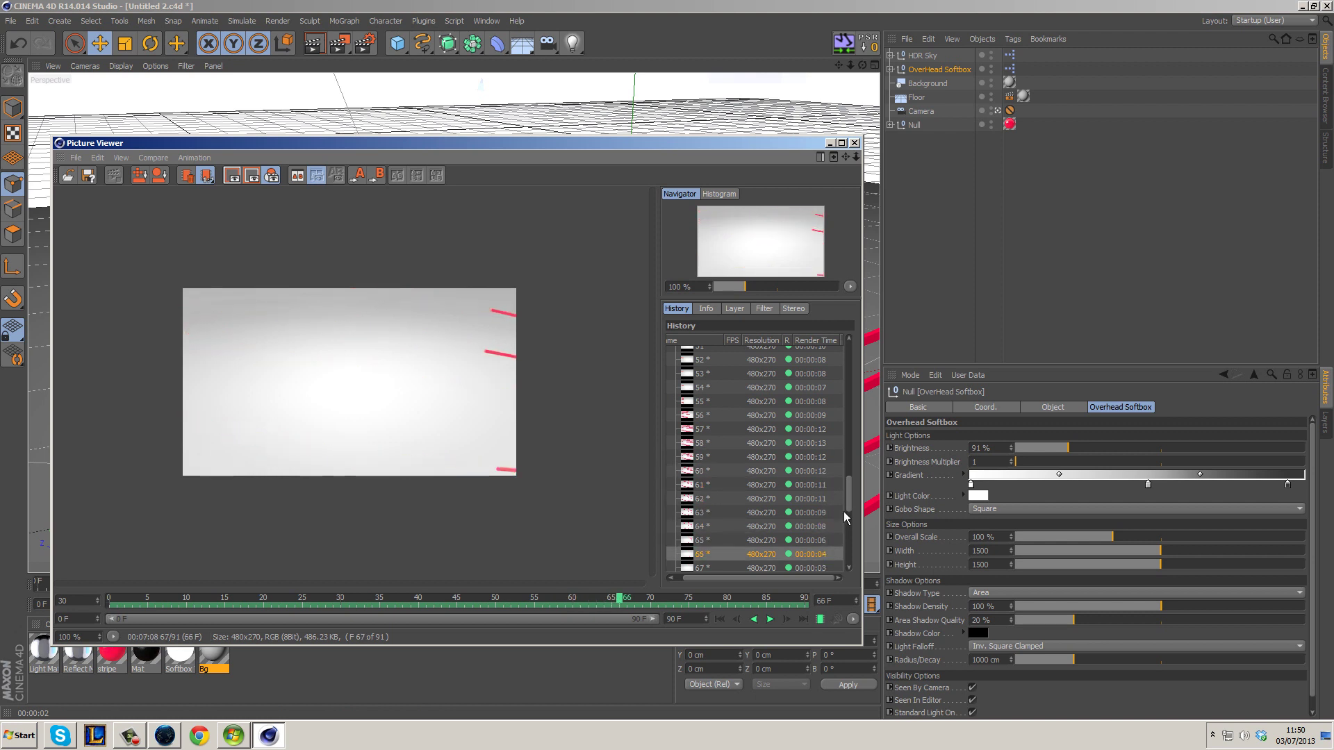
Check frames 67 through 73, then step back to frame 68
scroll(852, 506, "down", 1)
left_click(829, 539)
scroll(843, 499, "down", 2)
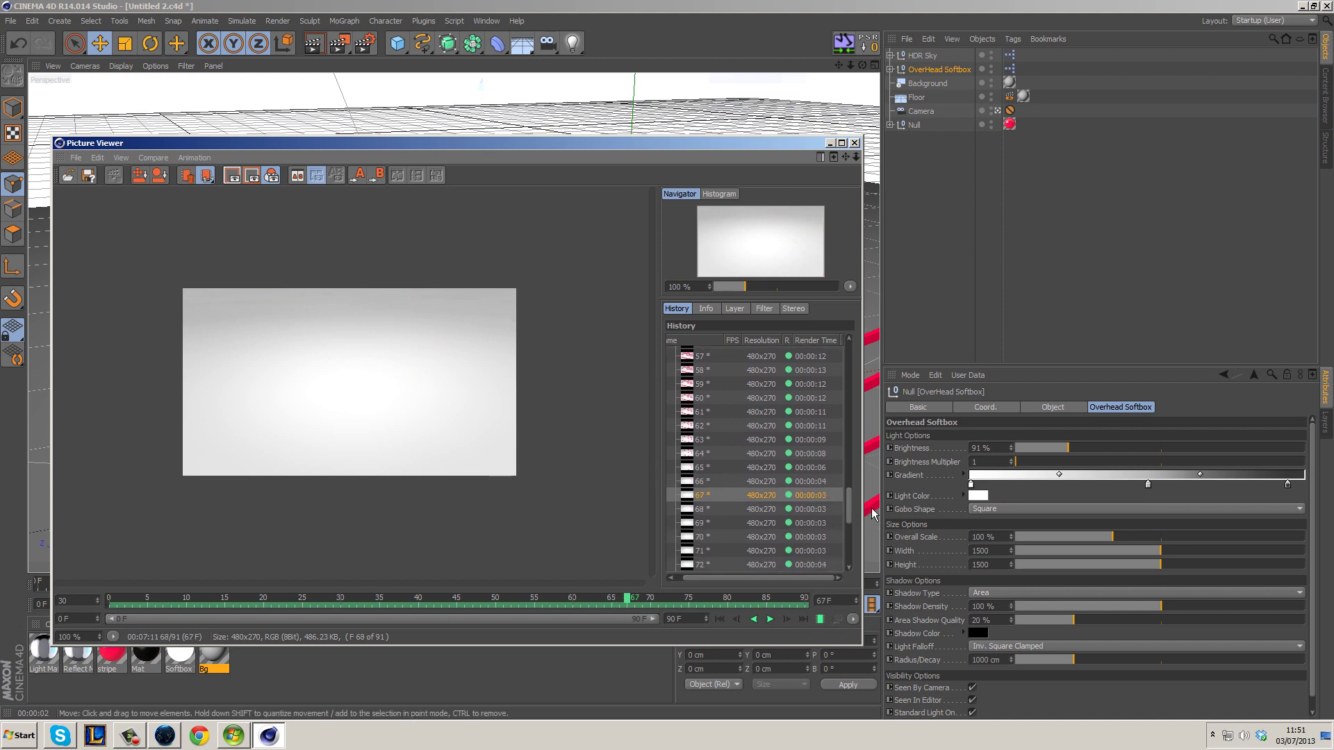
left_click_drag(855, 502, 809, 364)
scroll(807, 383, "up", 3)
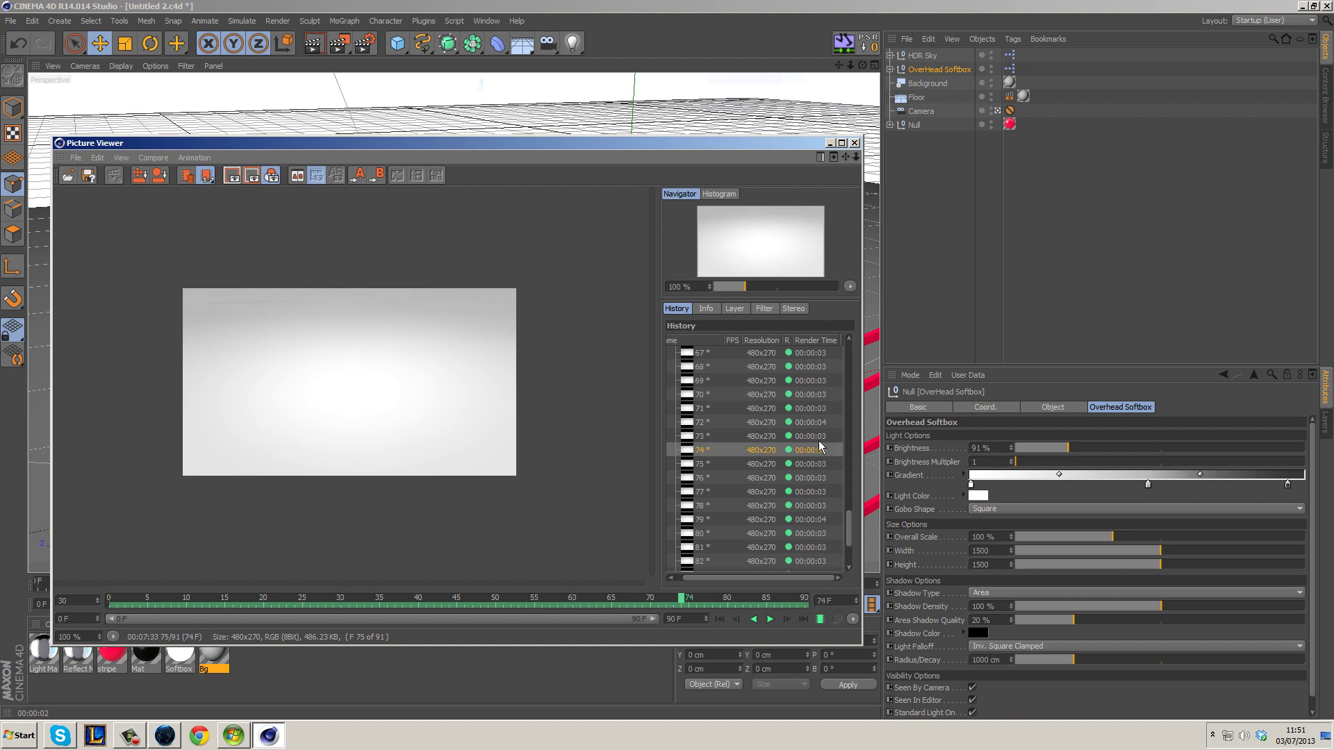
left_click(819, 441)
left_click(816, 424)
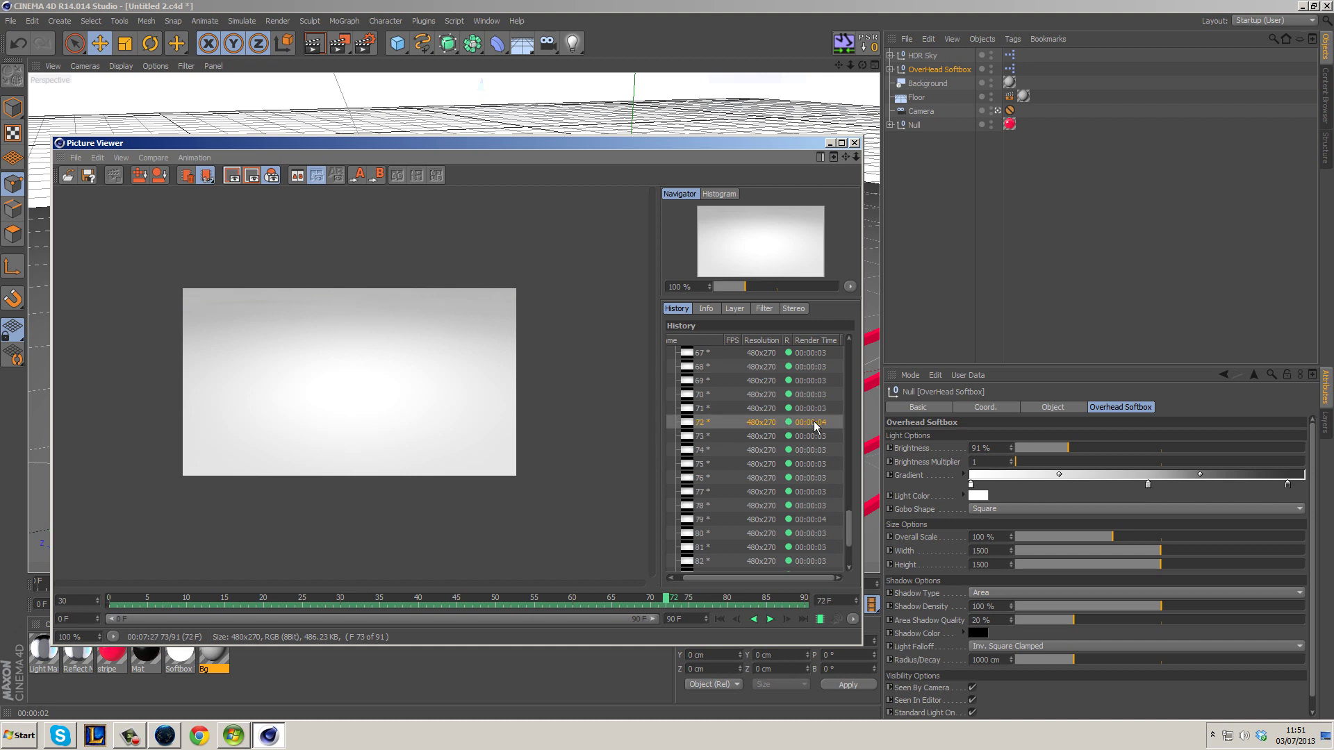
left_click(817, 408)
left_click(818, 394)
left_click(819, 367)
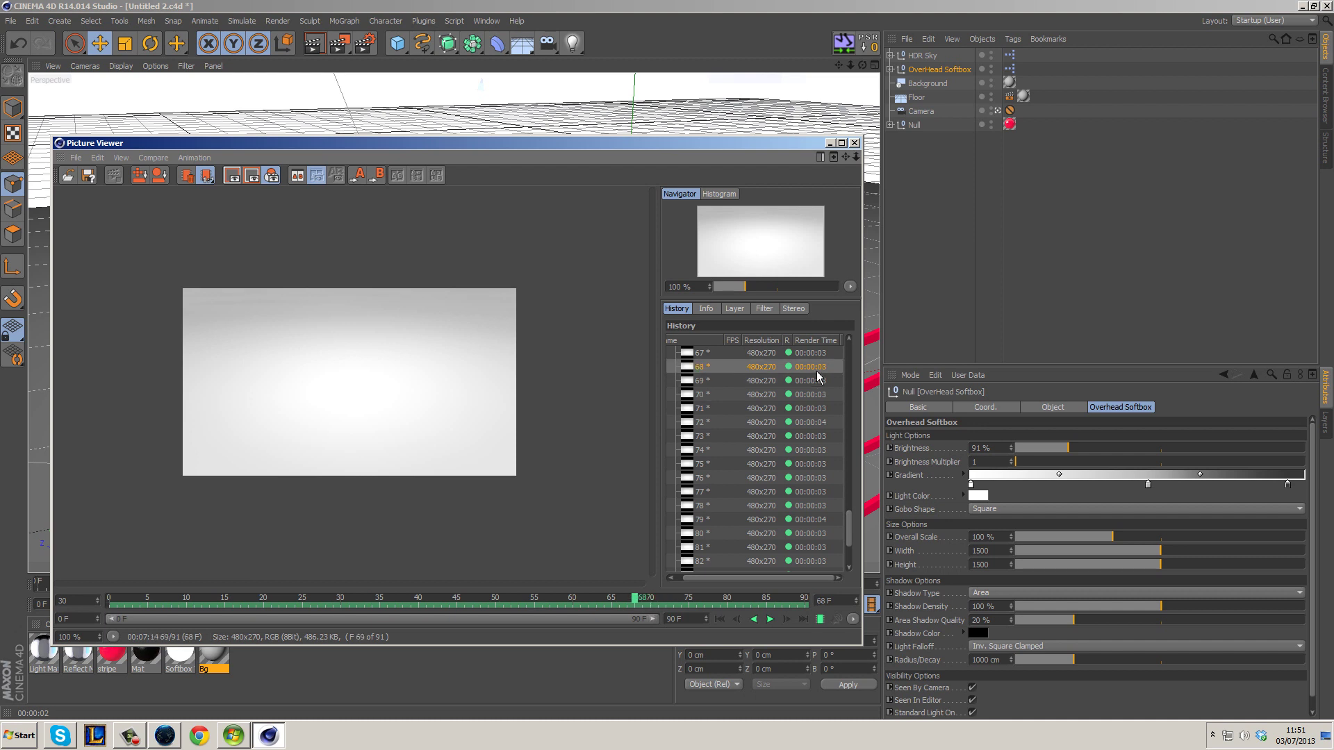
Recheck frames 63 through 67 to find where the ribbon leaves the shot
scroll(792, 384, "up", 2)
left_click(819, 382)
left_click(815, 395)
left_click(817, 408)
left_click(816, 422)
left_click(818, 438)
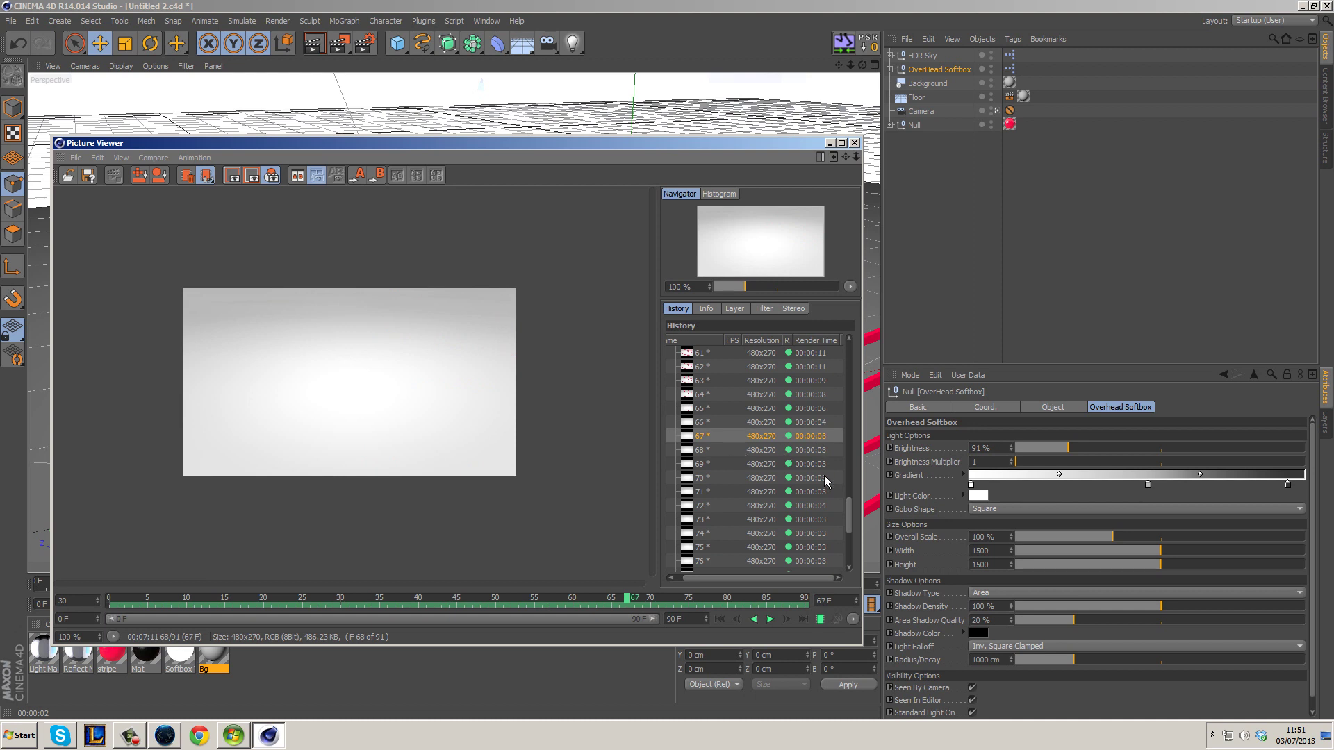
scroll(849, 515, "down", 2)
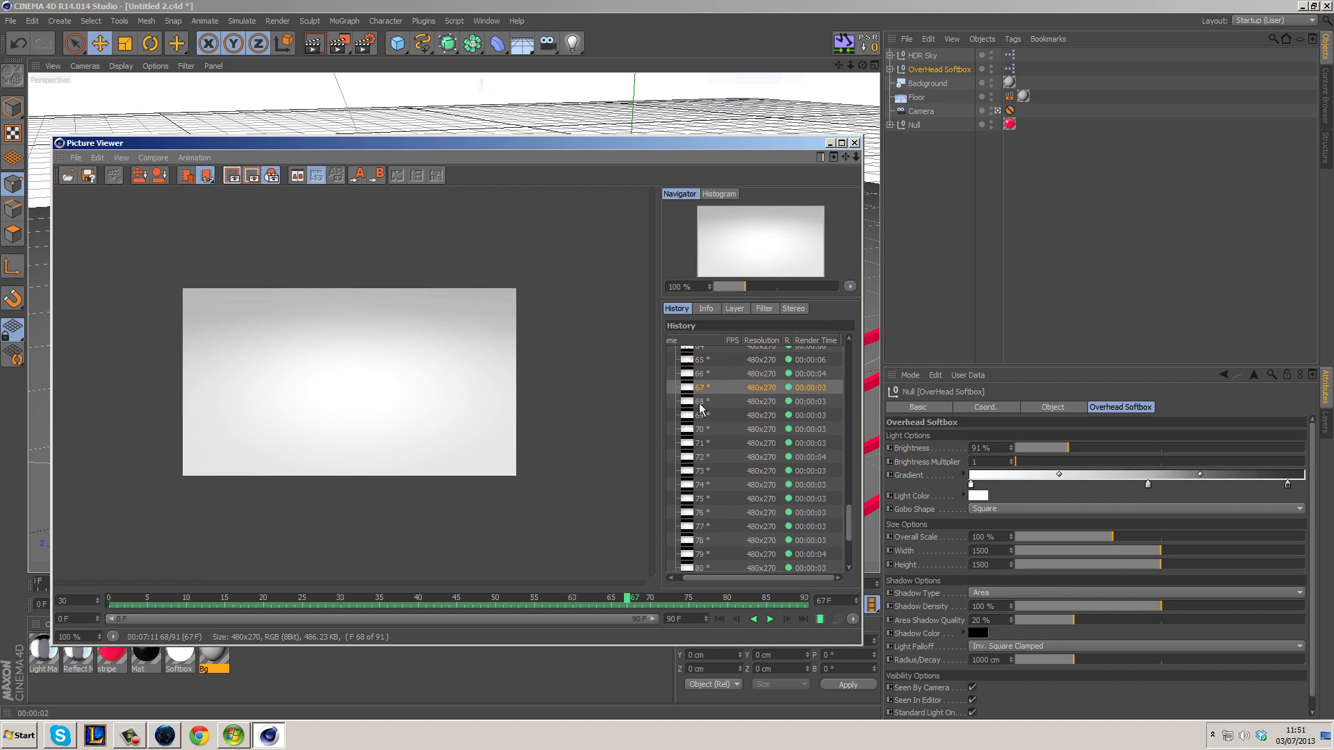
left_click_drag(851, 514, 860, 560)
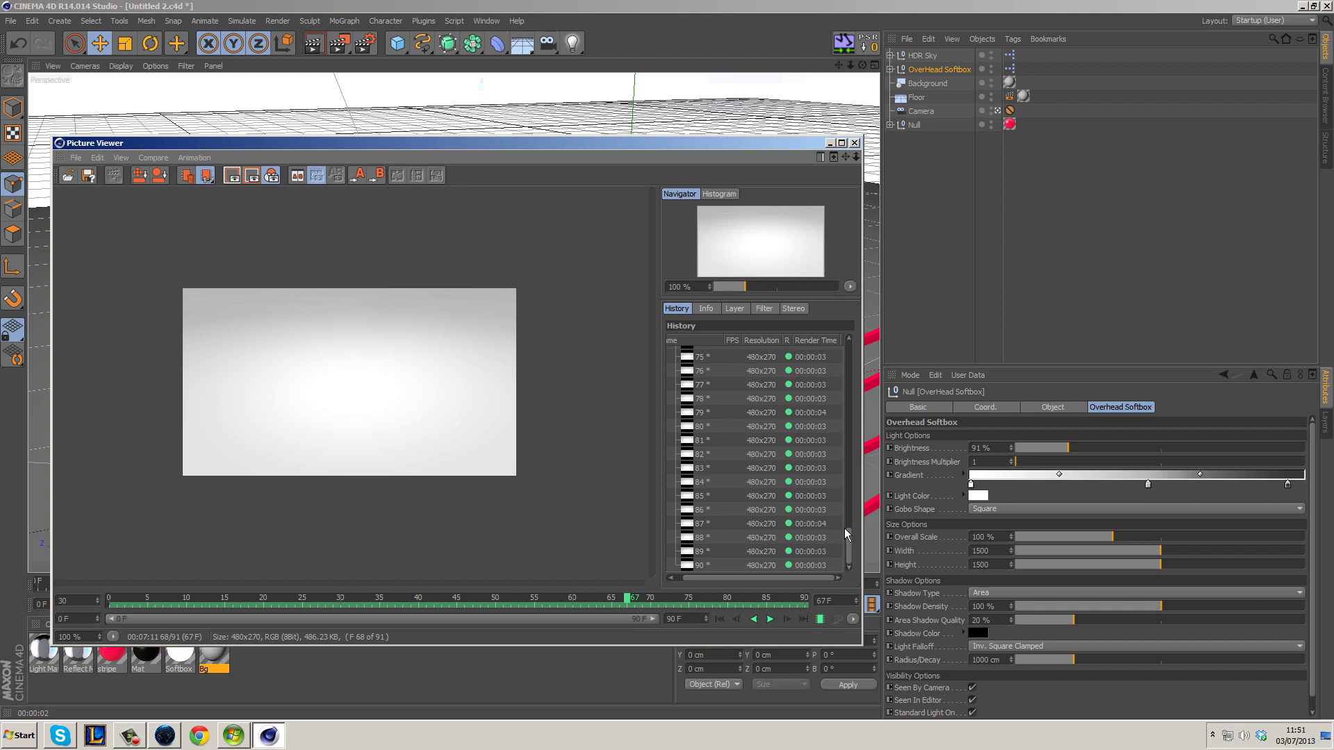
left_click_drag(847, 540, 849, 521)
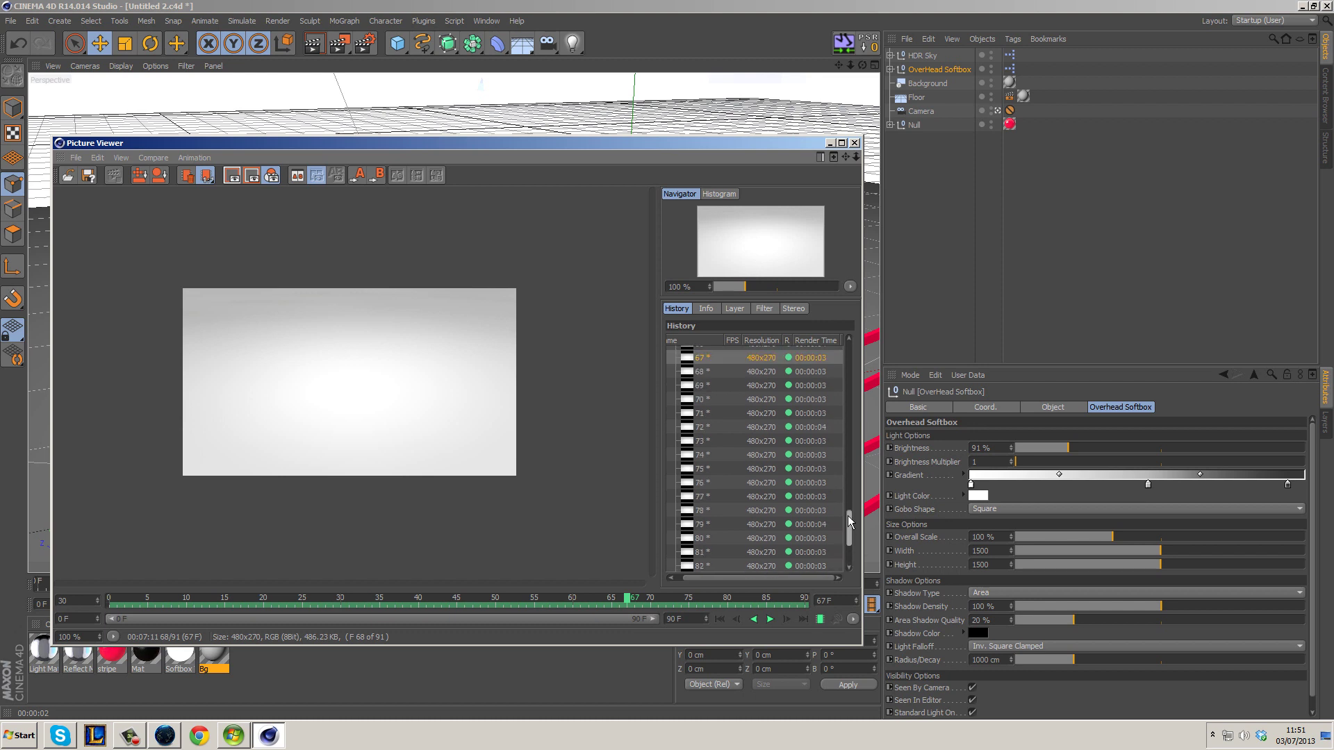
left_click_drag(849, 521, 851, 510)
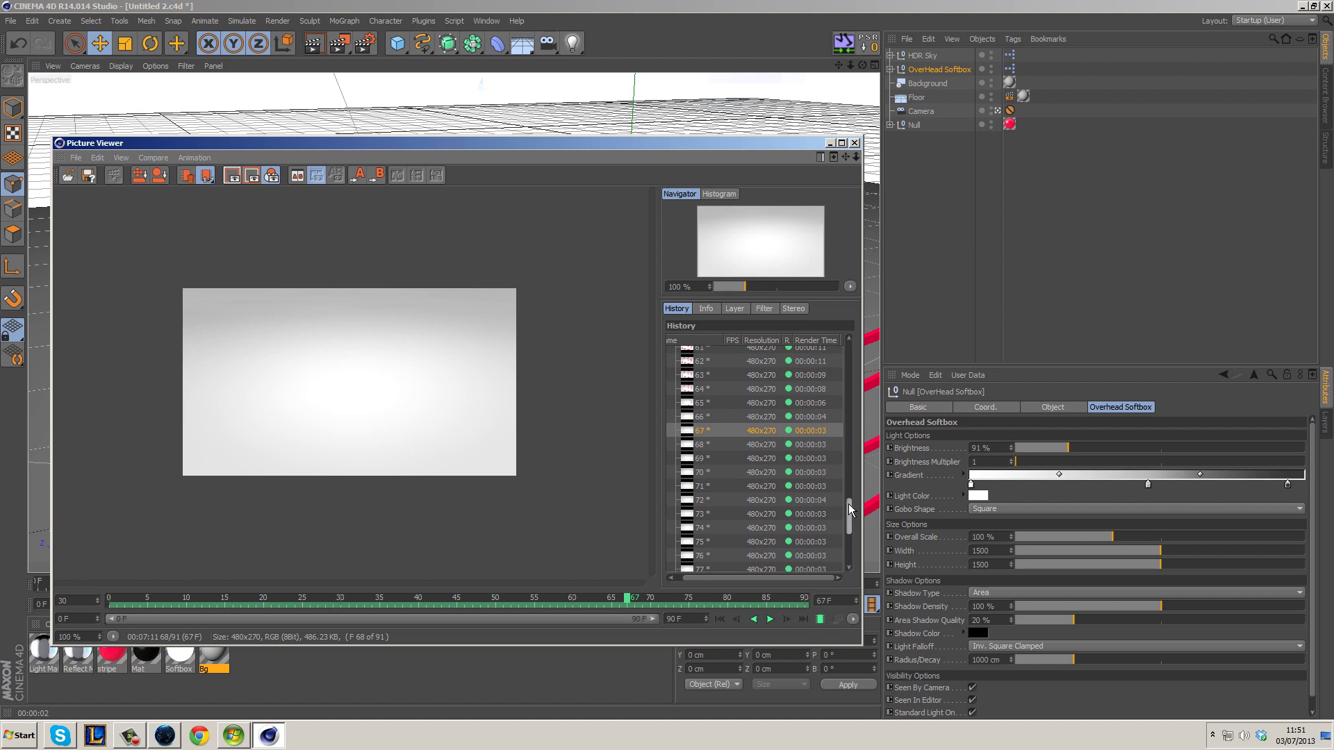
left_click_drag(849, 510, 854, 547)
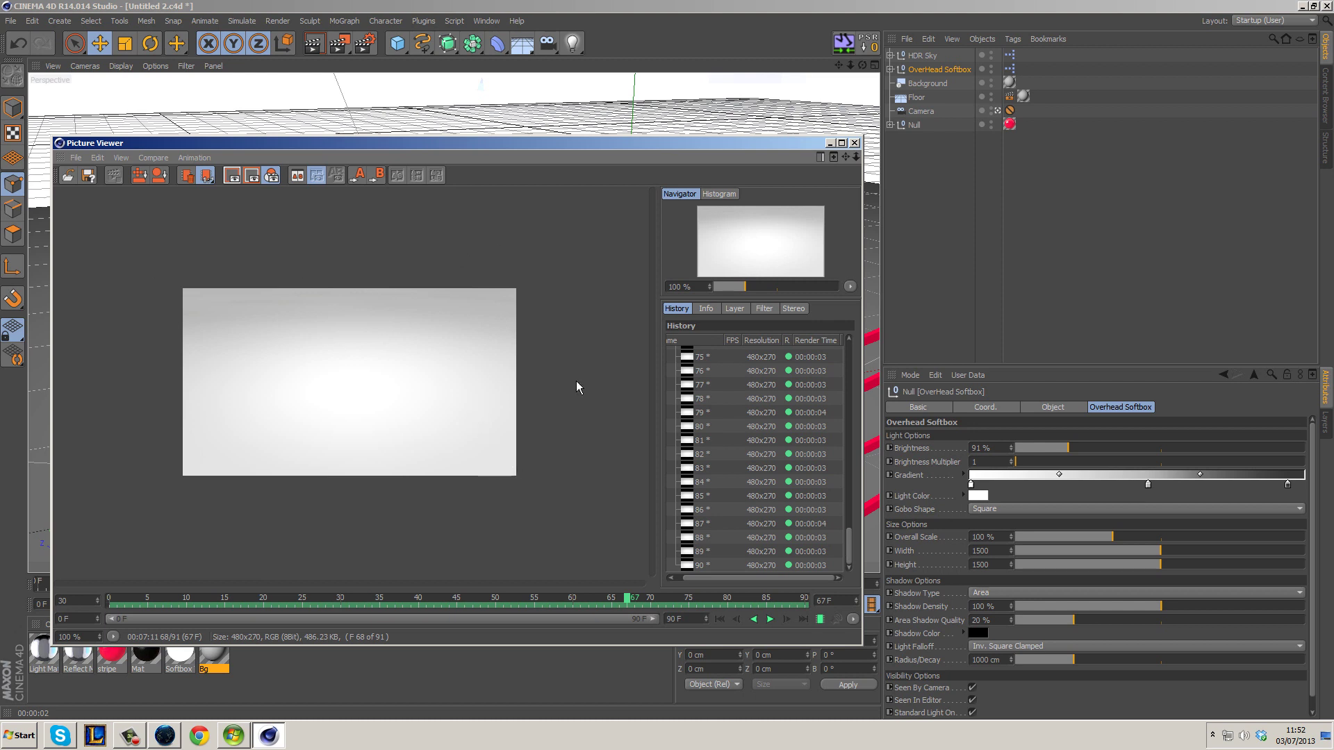
left_click_drag(849, 559, 854, 368)
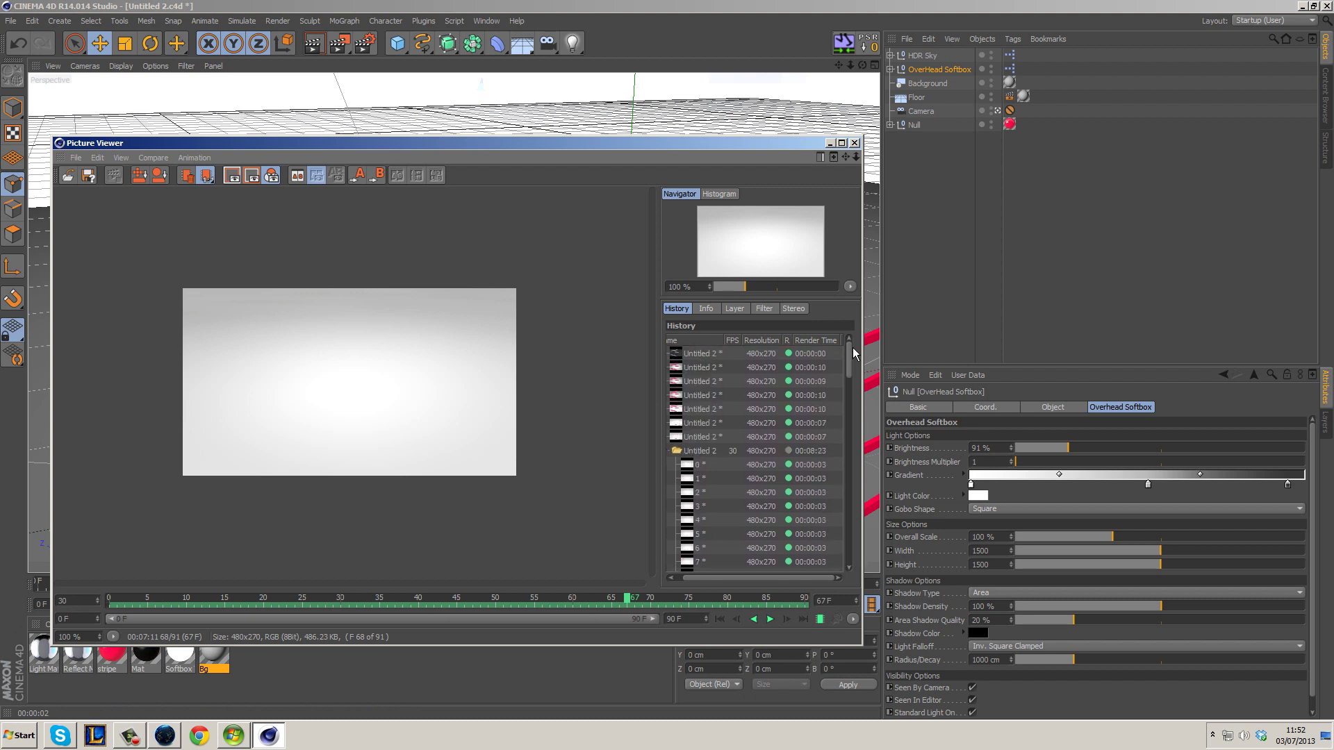
Play the rendered 91-frame sequence forwards in the Picture Viewer
left_click(768, 619)
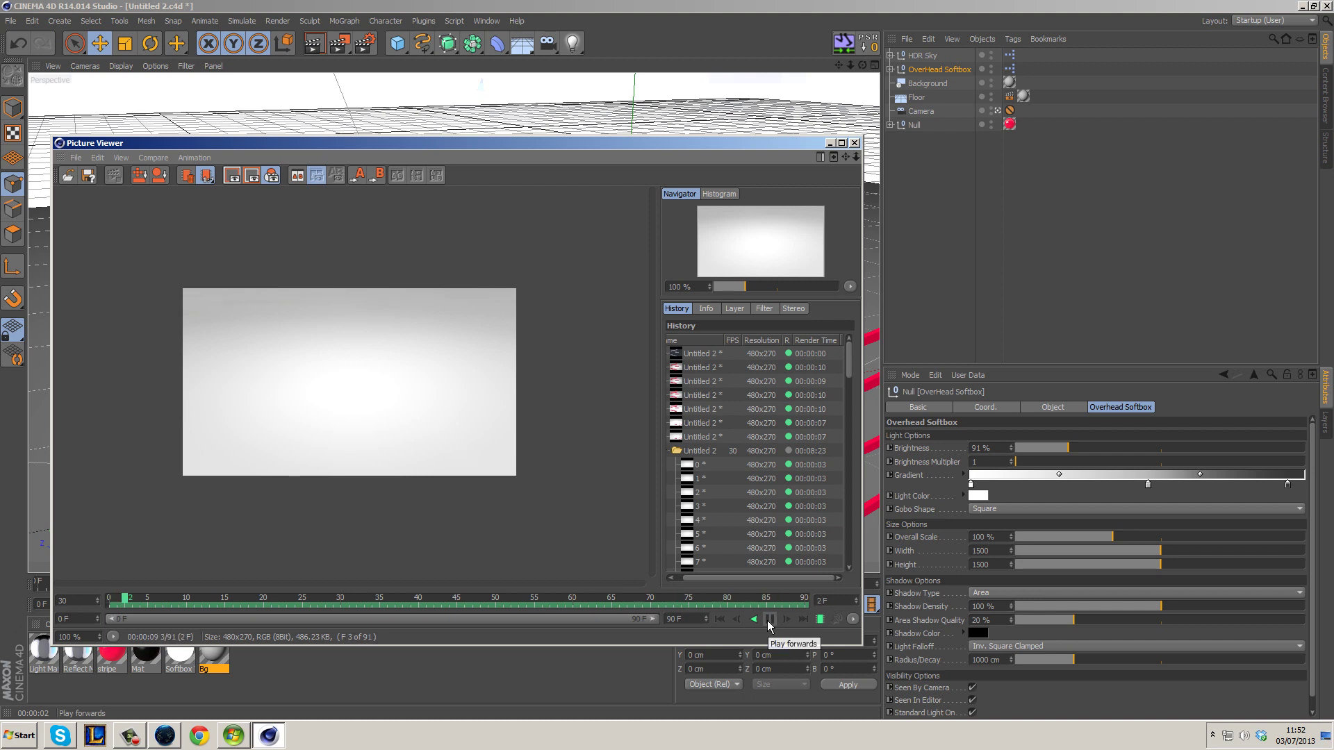